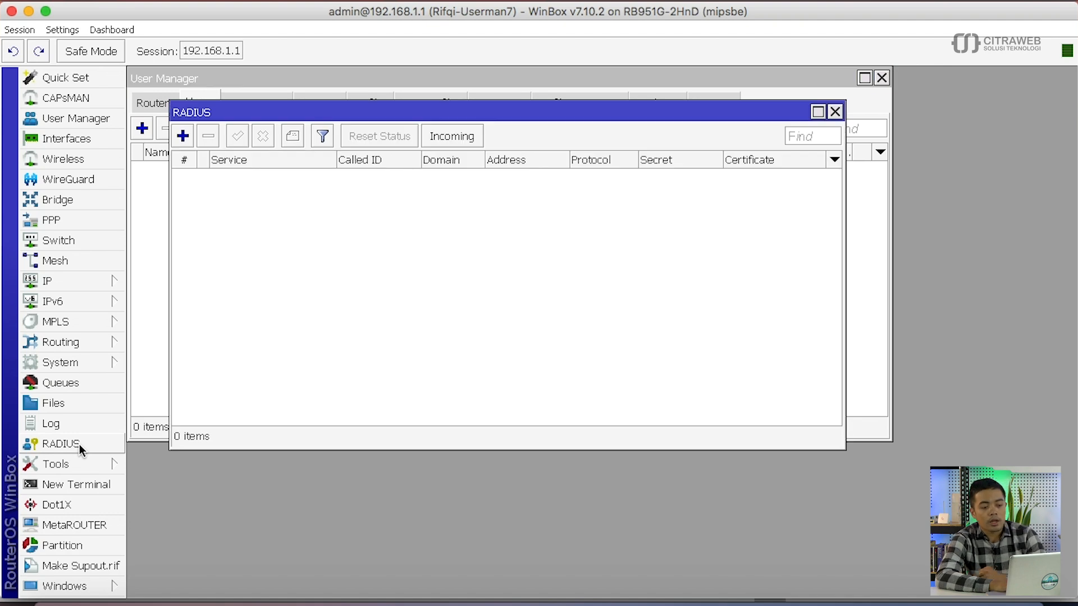
- Add a hotspot RADIUS entry at address 127.0.0.1 with its shared secret, and save it
click(183, 137)
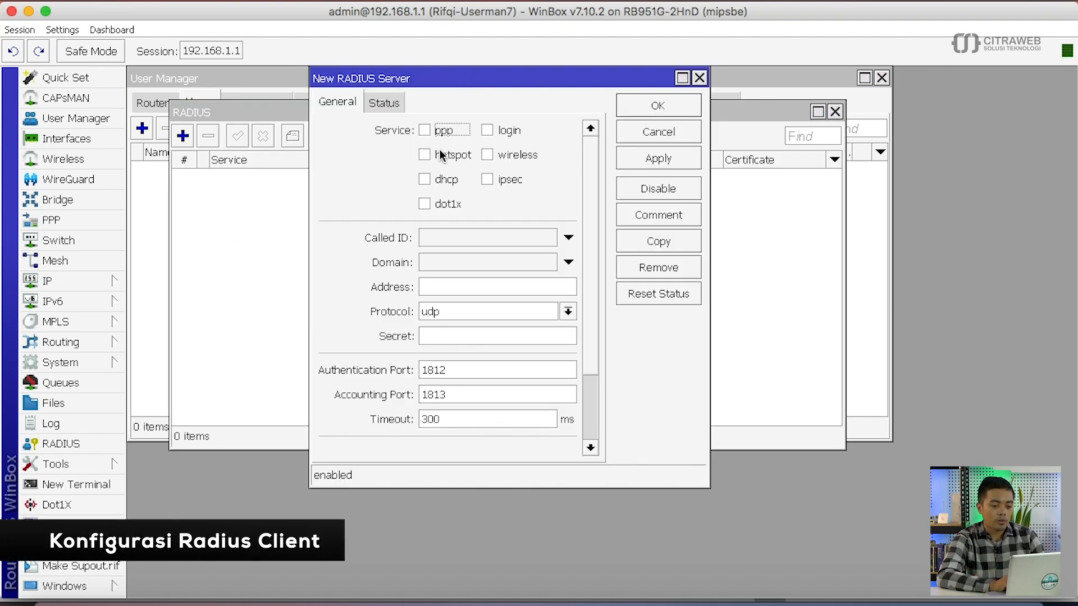
click(426, 155)
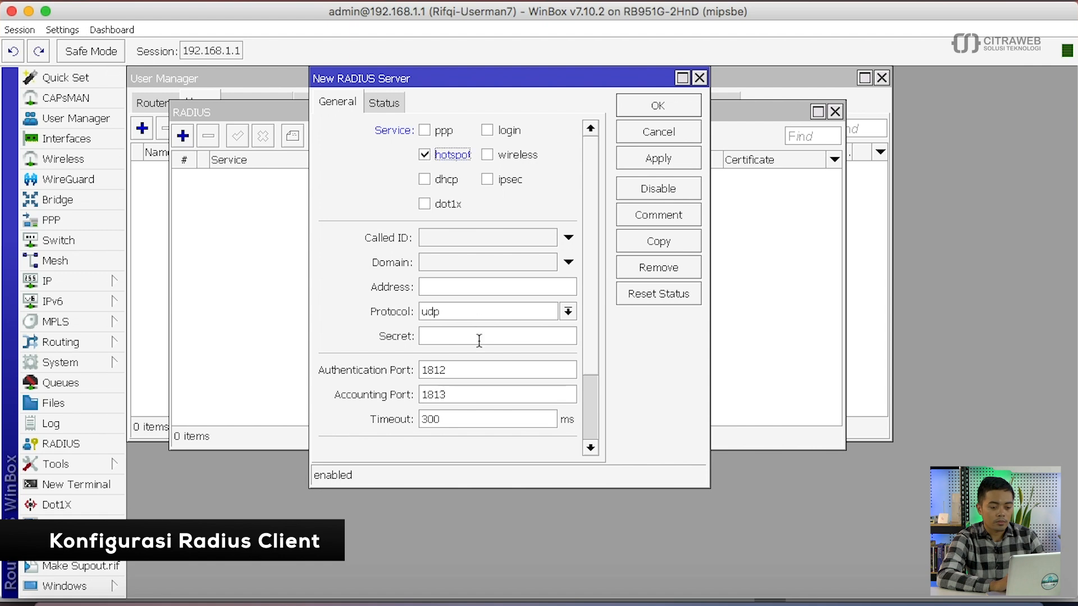
click(457, 285)
text(12)
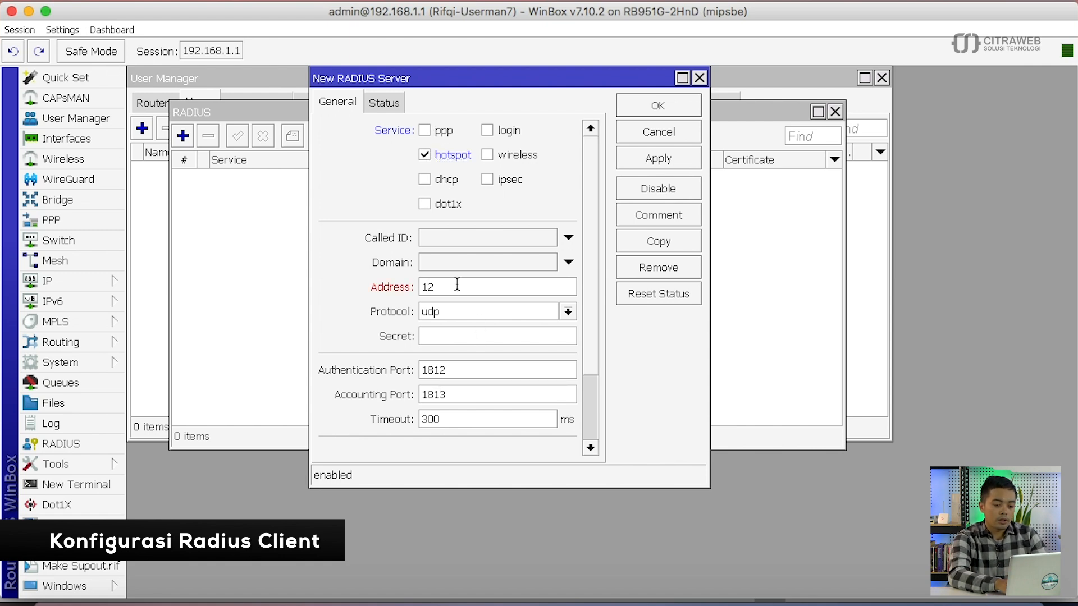
text(7.0.0.1)
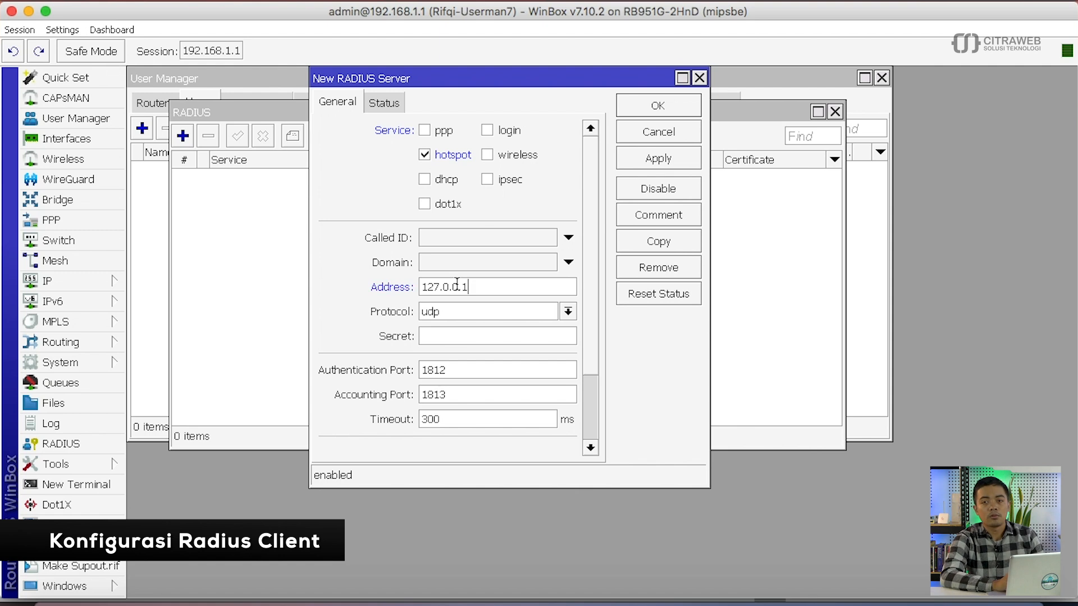
click(464, 340)
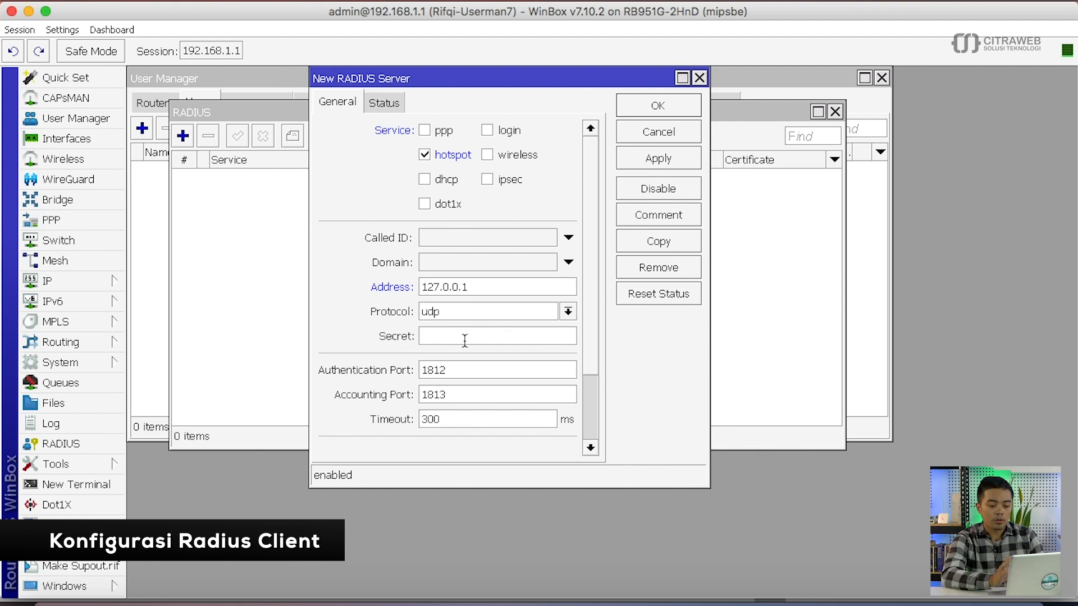
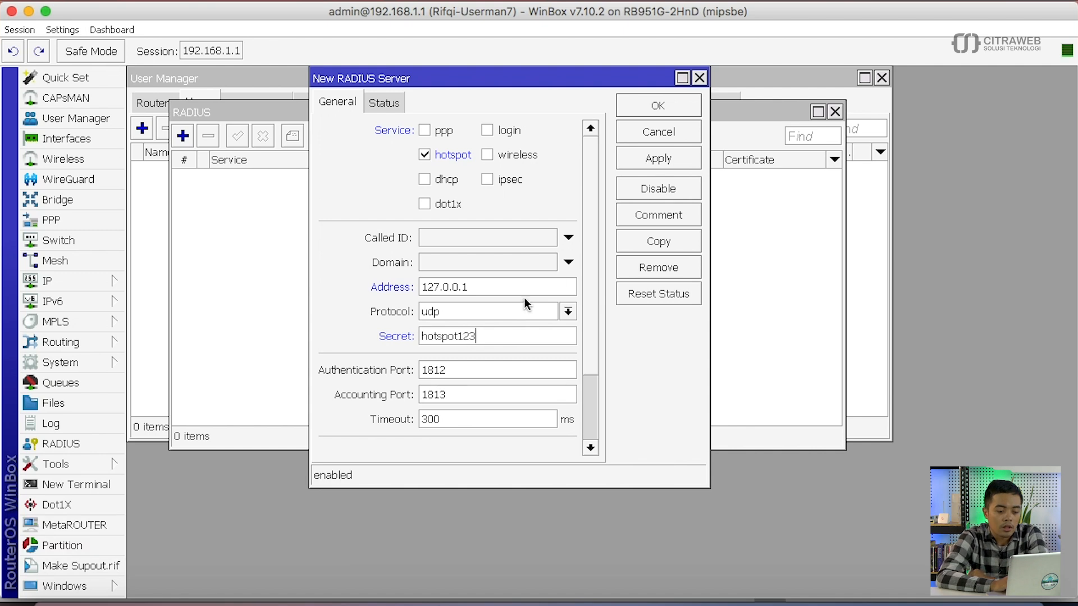
click(642, 157)
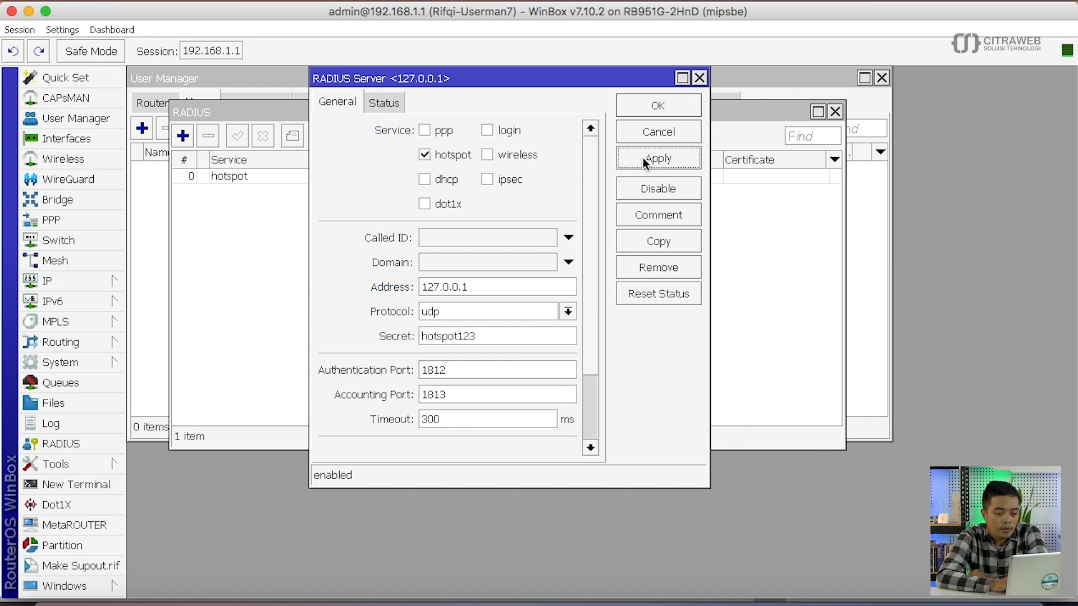
click(641, 108)
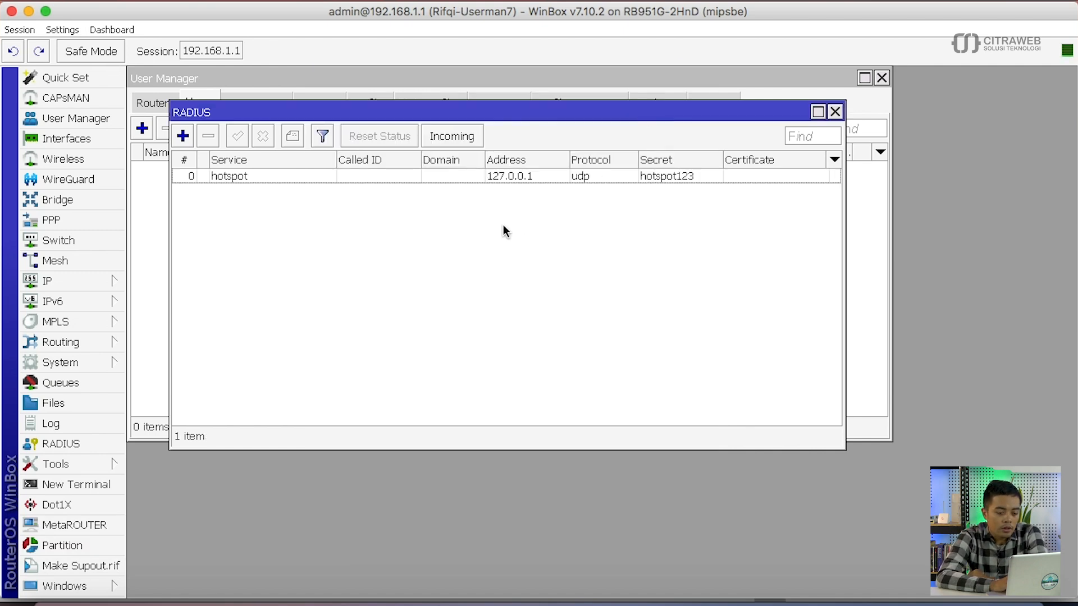
- Enable Accept in the Incoming RADIUS settings so requests arrive on port 3799
click(455, 137)
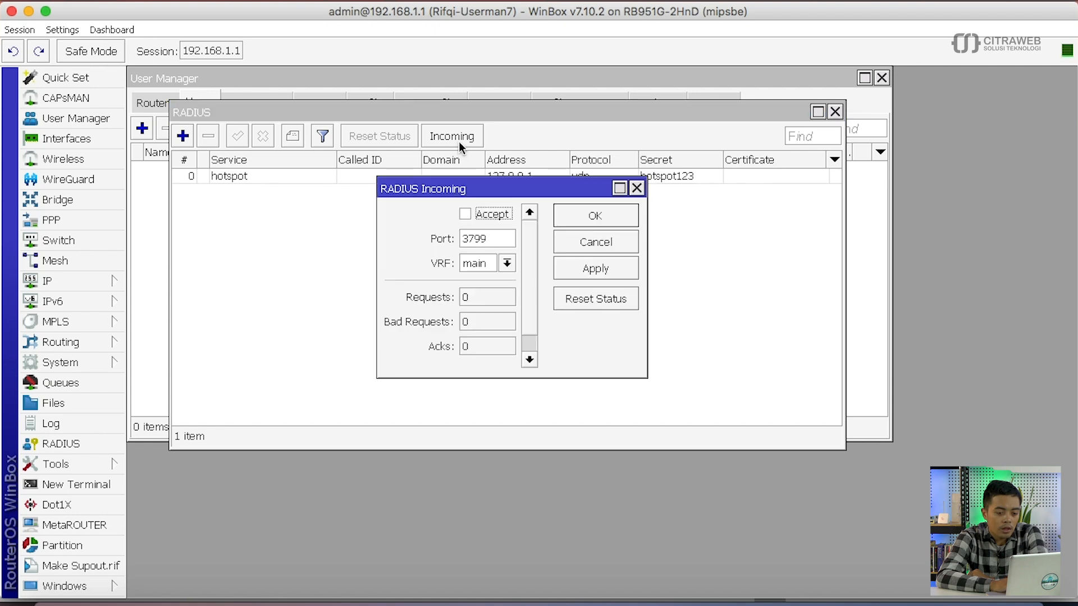
click(471, 211)
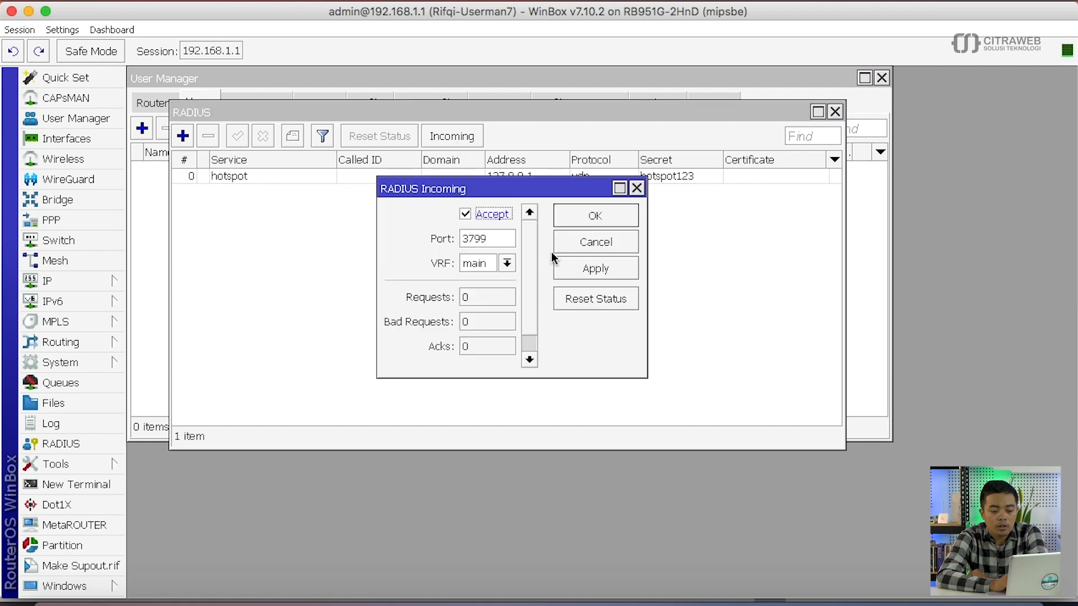
click(568, 270)
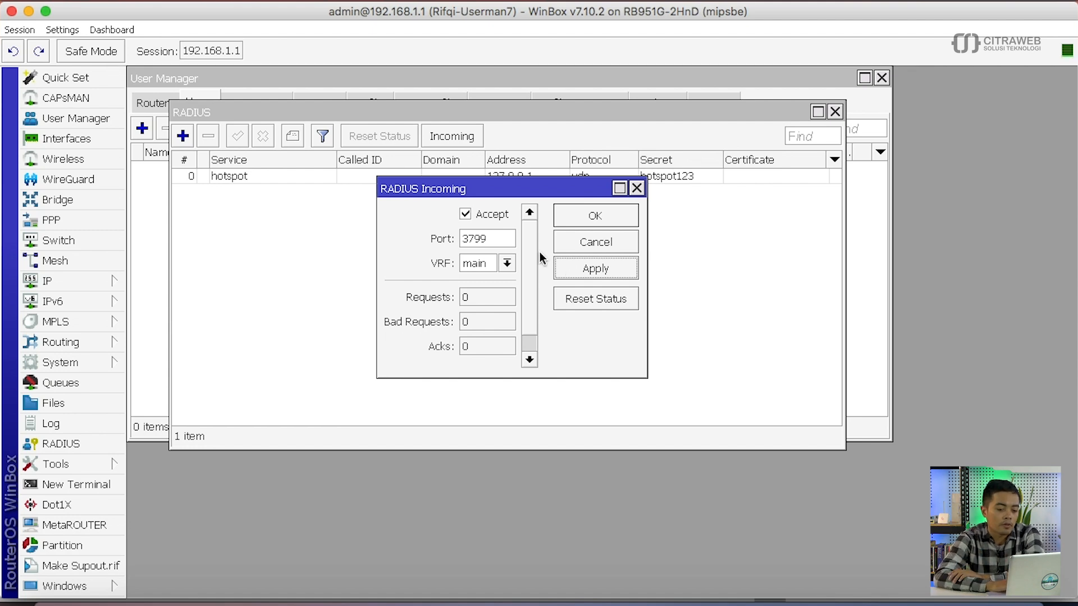
click(588, 223)
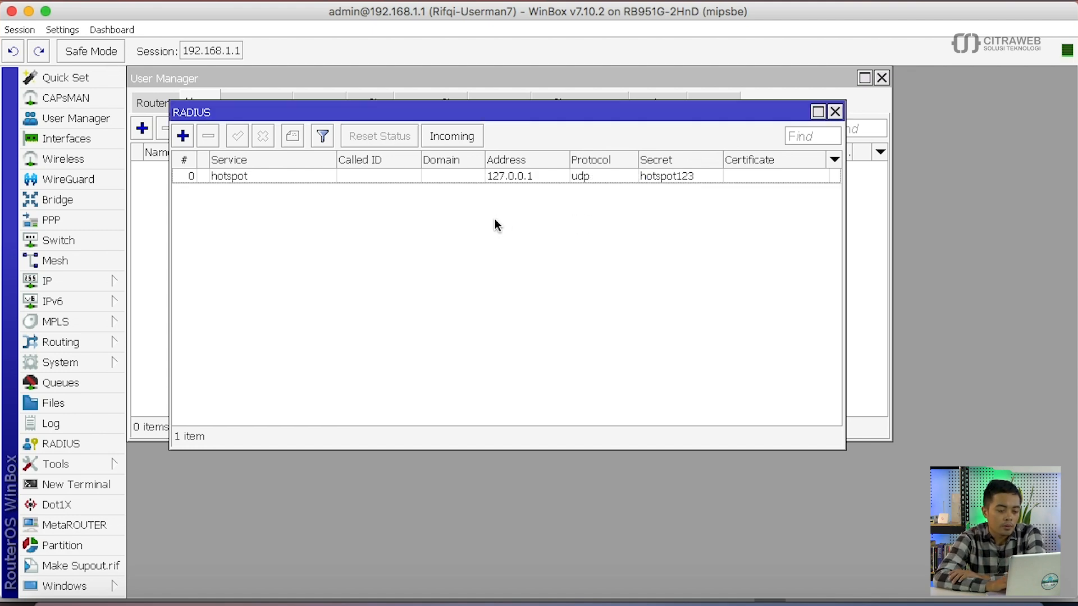
- Enable User Manager with Use Profiles in the Routers settings, then start a new router entry
click(107, 117)
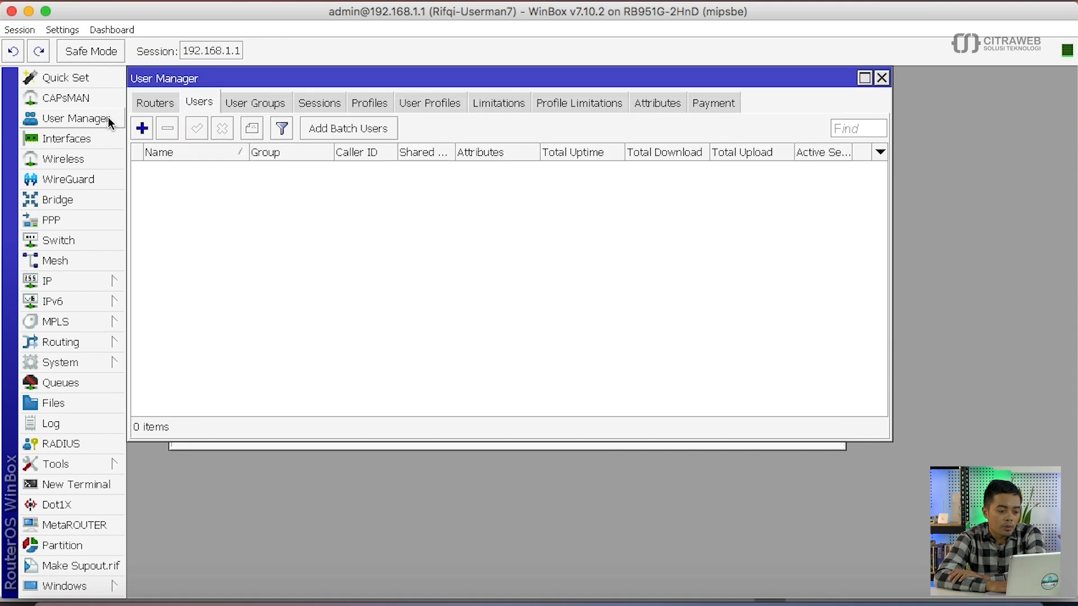
click(147, 101)
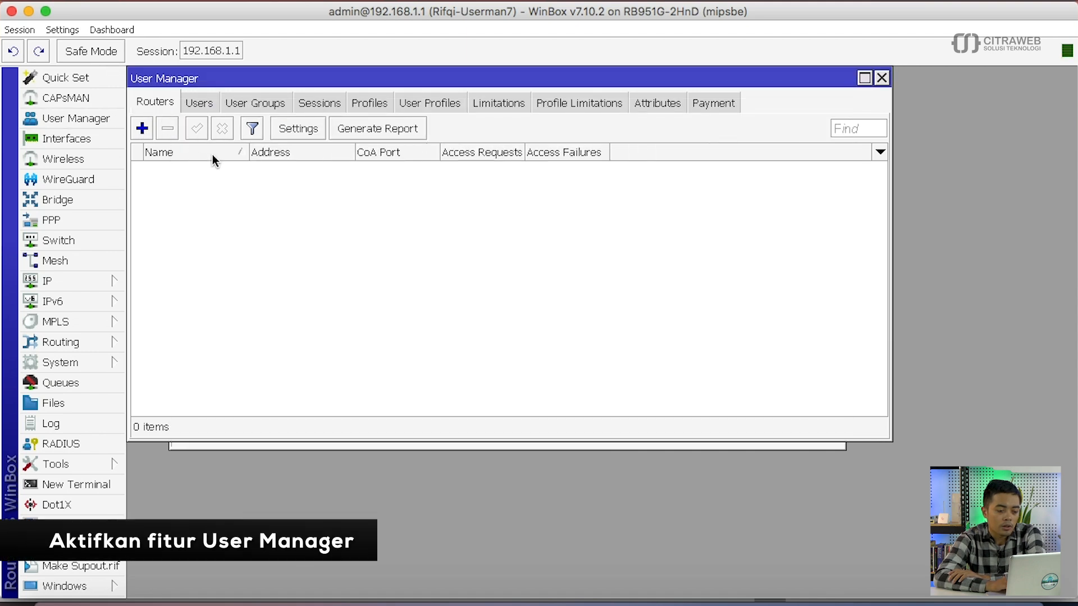
click(292, 128)
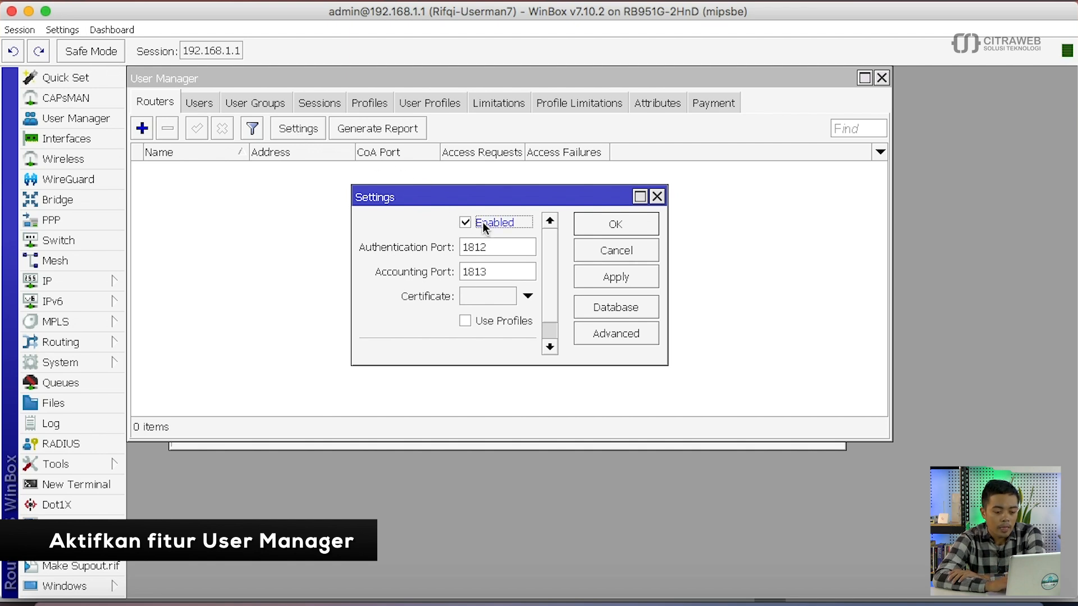
click(486, 322)
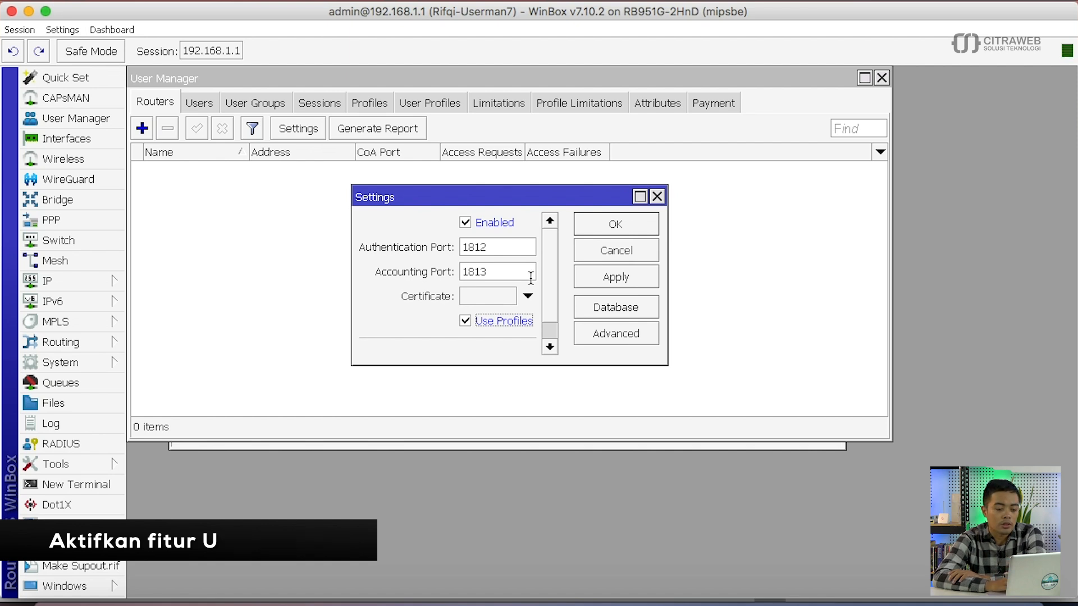
click(591, 281)
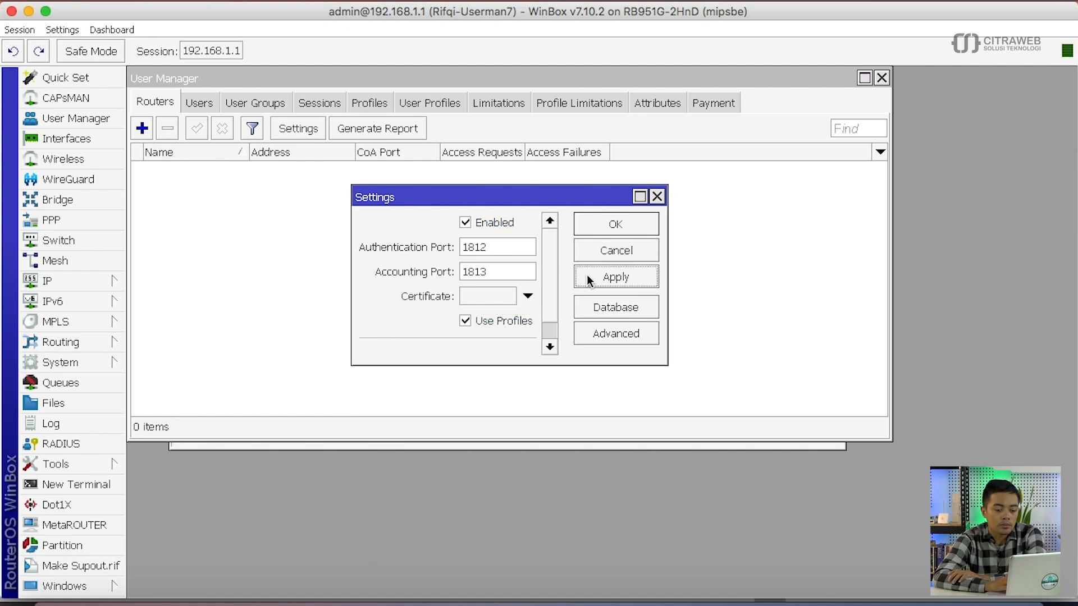
click(591, 230)
click(142, 128)
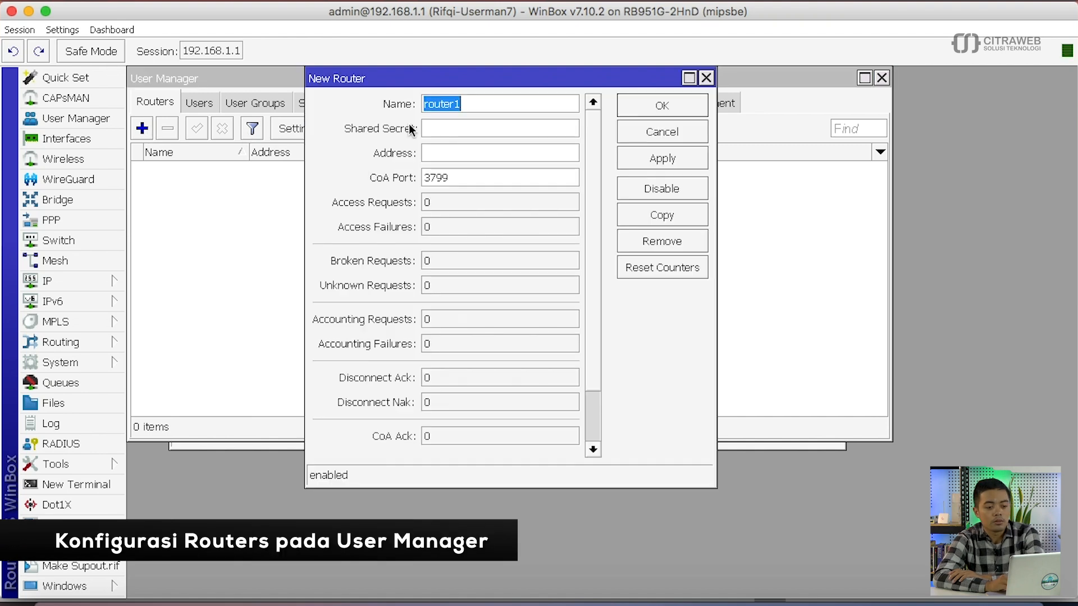
- Save router1 with its shared secret and address 127.0.0.1
click(444, 128)
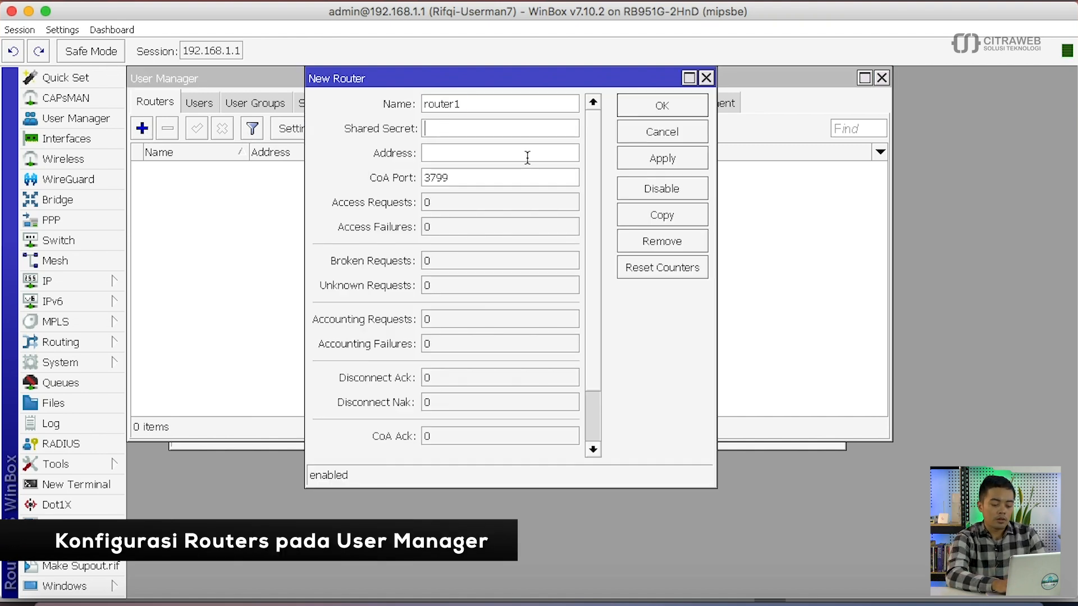
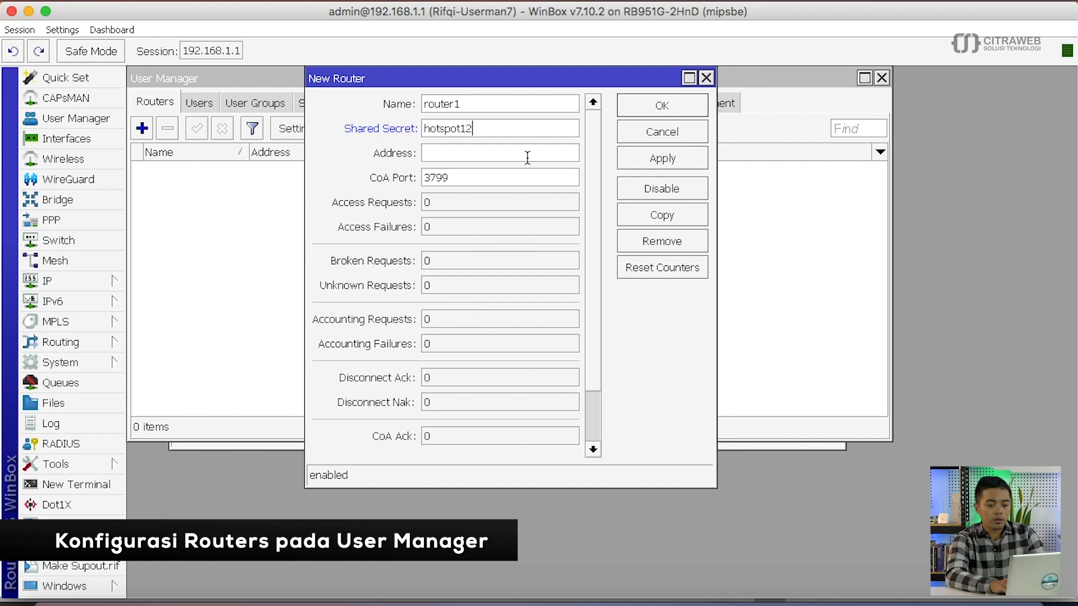
text(7.)
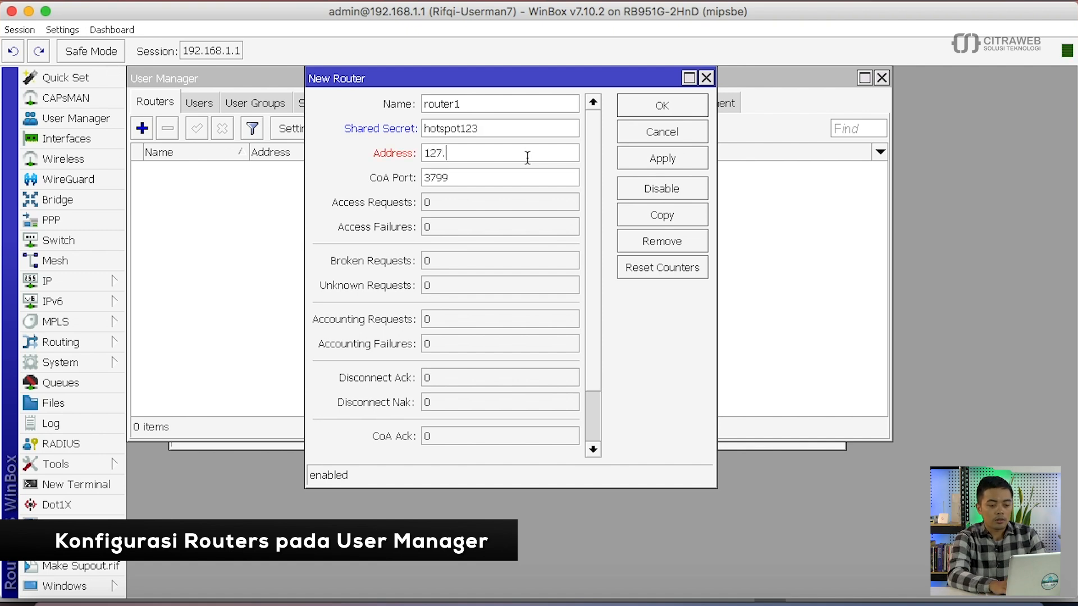
text(0.0.1)
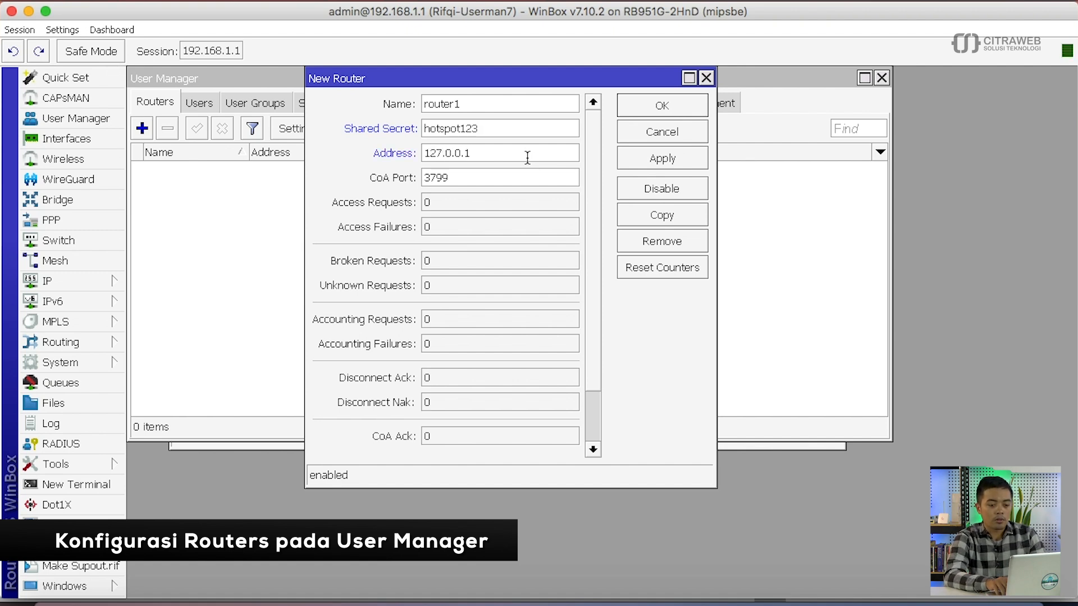
key(Return)
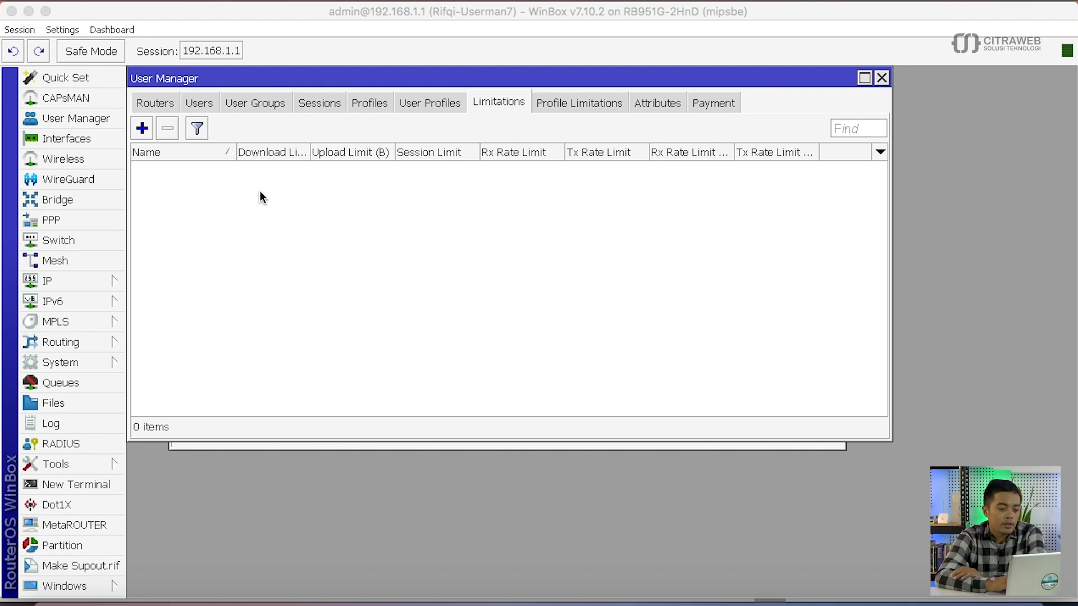
- Create a new limitation and name it limit-kuota-5MB
click(147, 133)
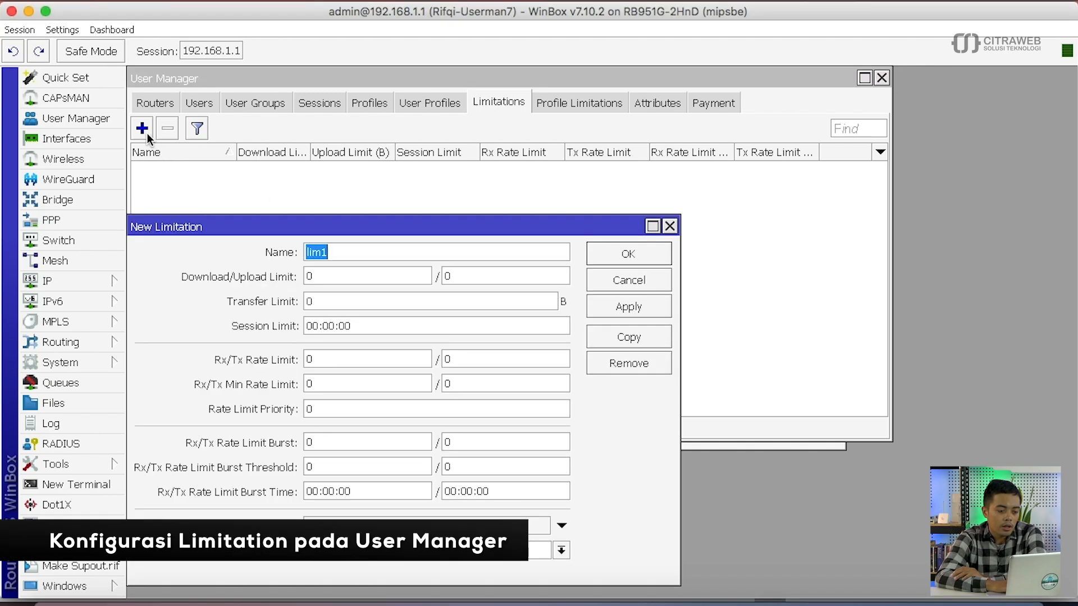
click(349, 252)
key(BackSpace)
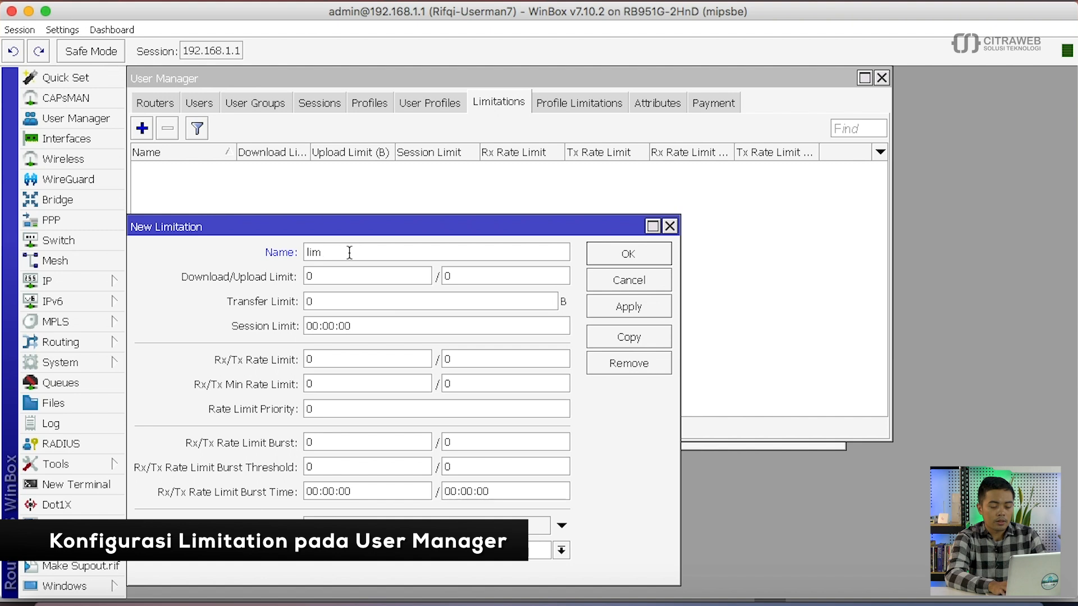
text(it-)
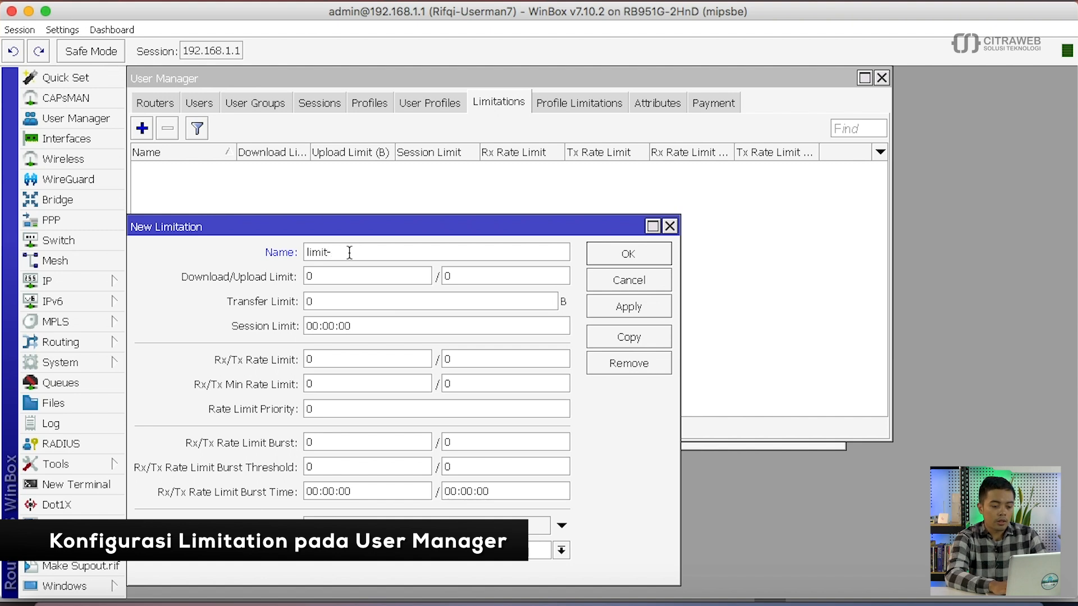
text(kuota)
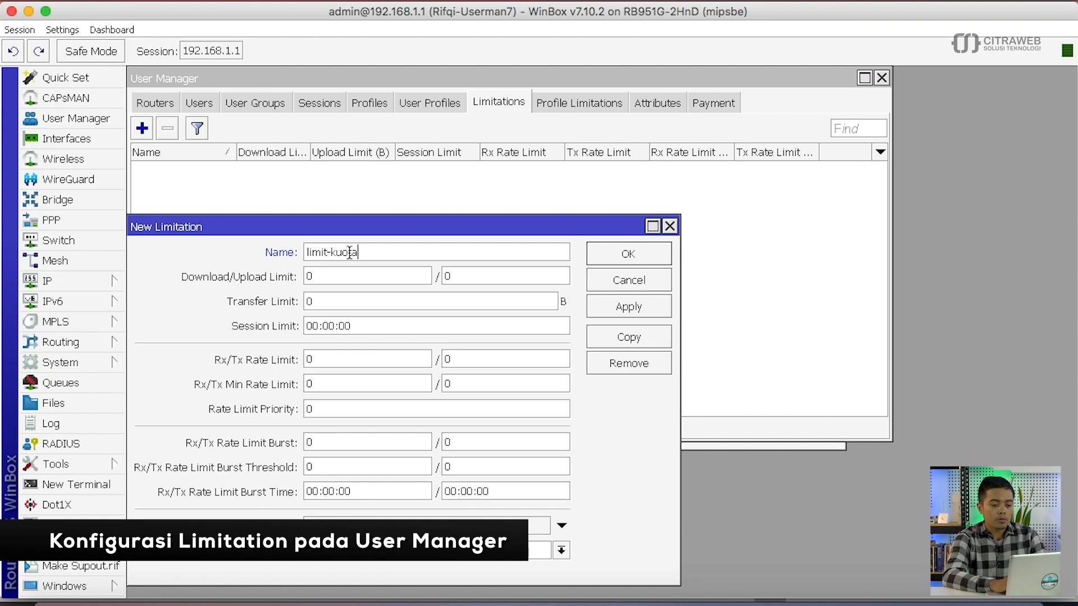
click(377, 275)
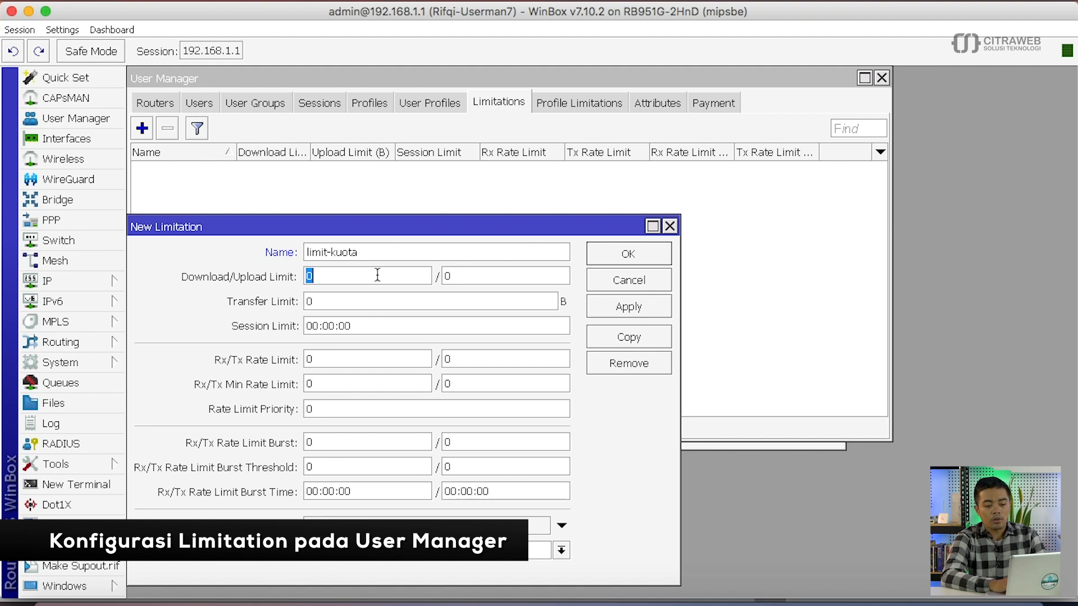
double_click(444, 276)
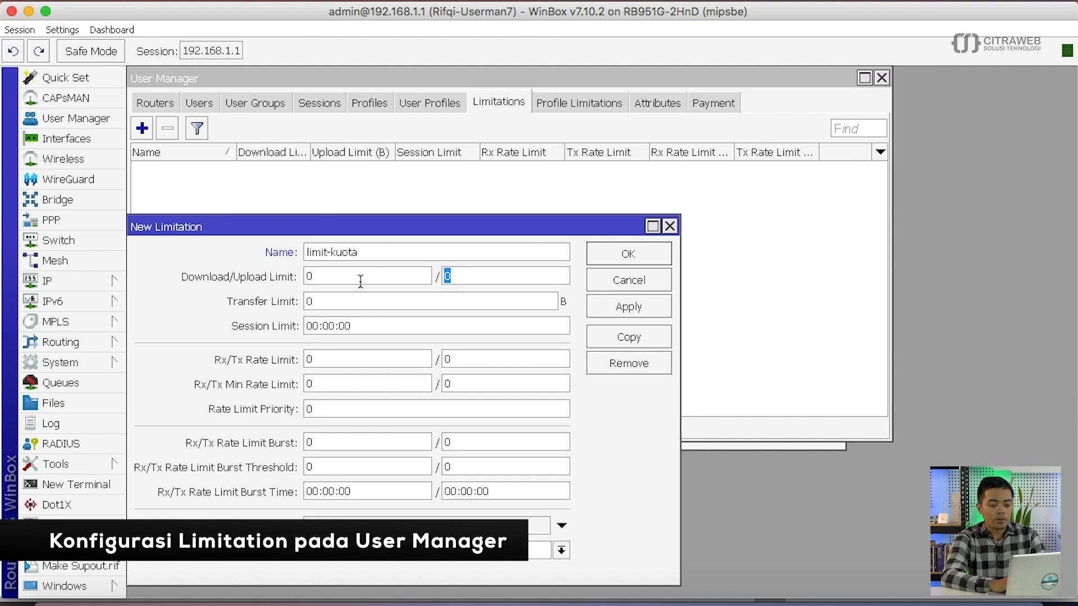
double_click(366, 302)
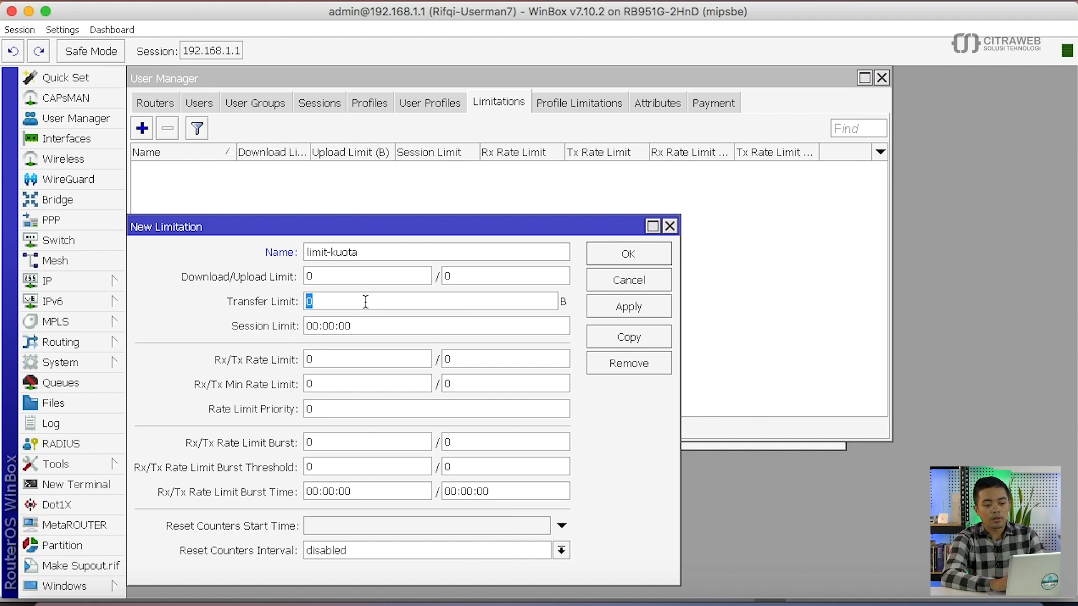
click(348, 275)
click(382, 256)
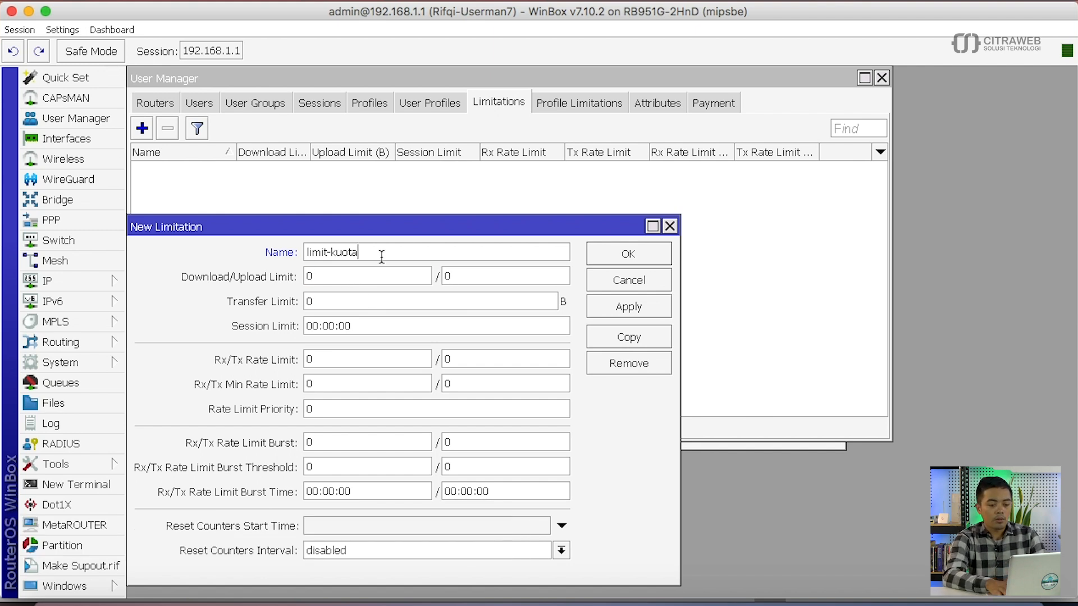
text(-5MB)
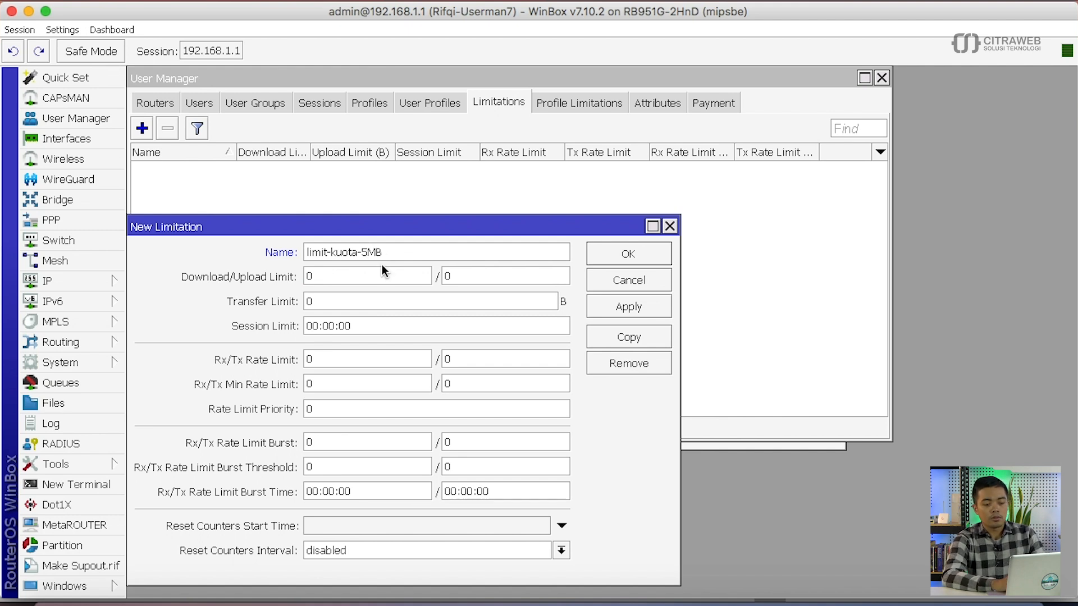
key(Tab)
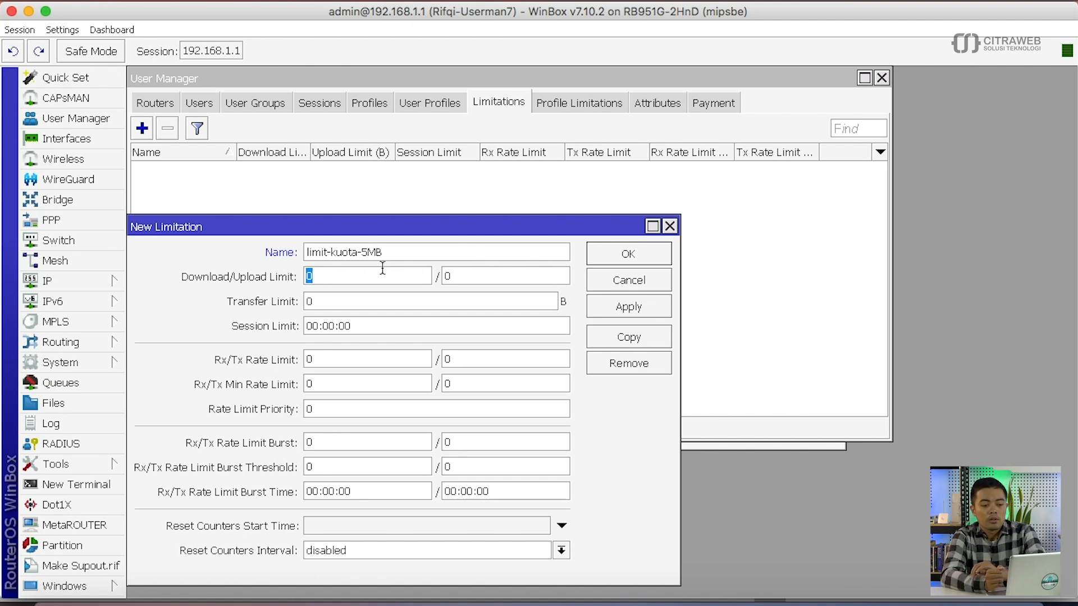
- Enter 5000000 as both the download and upload limits
click(512, 309)
double_click(513, 308)
double_click(393, 278)
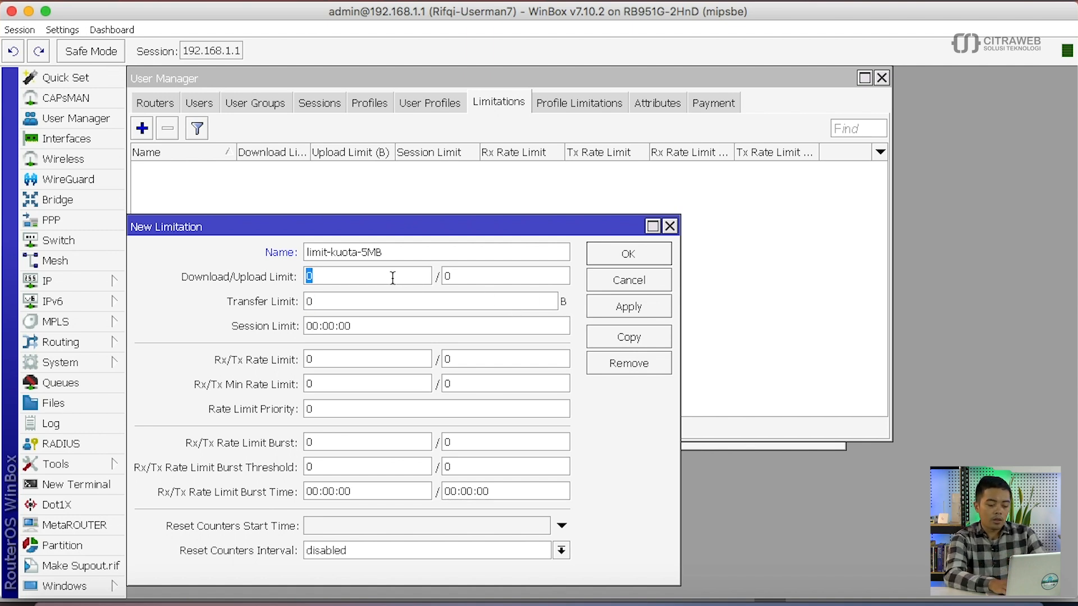
text(50000000)
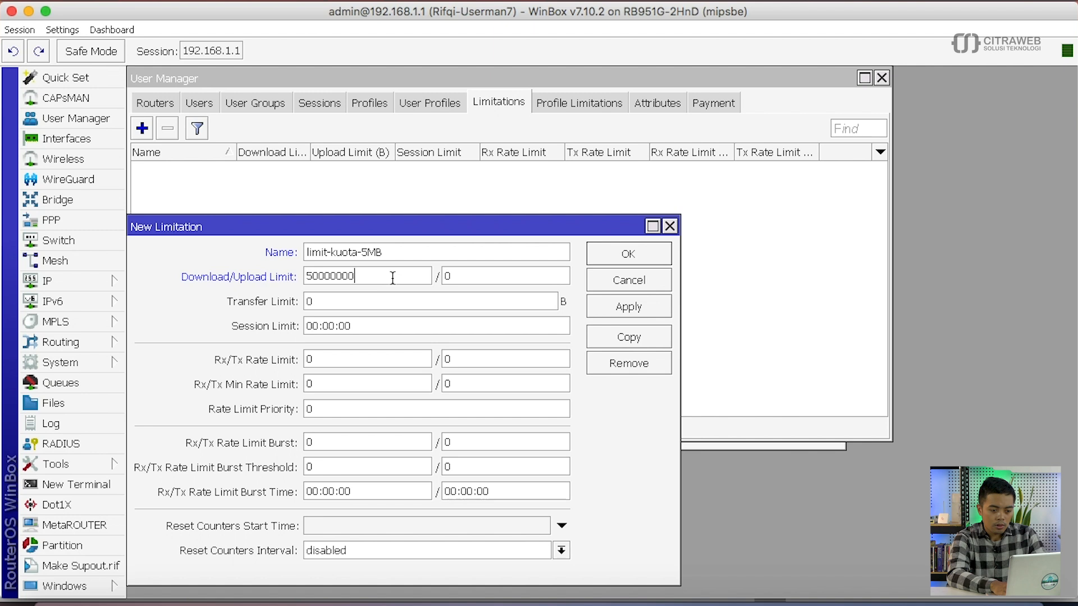
key(BackSpace)
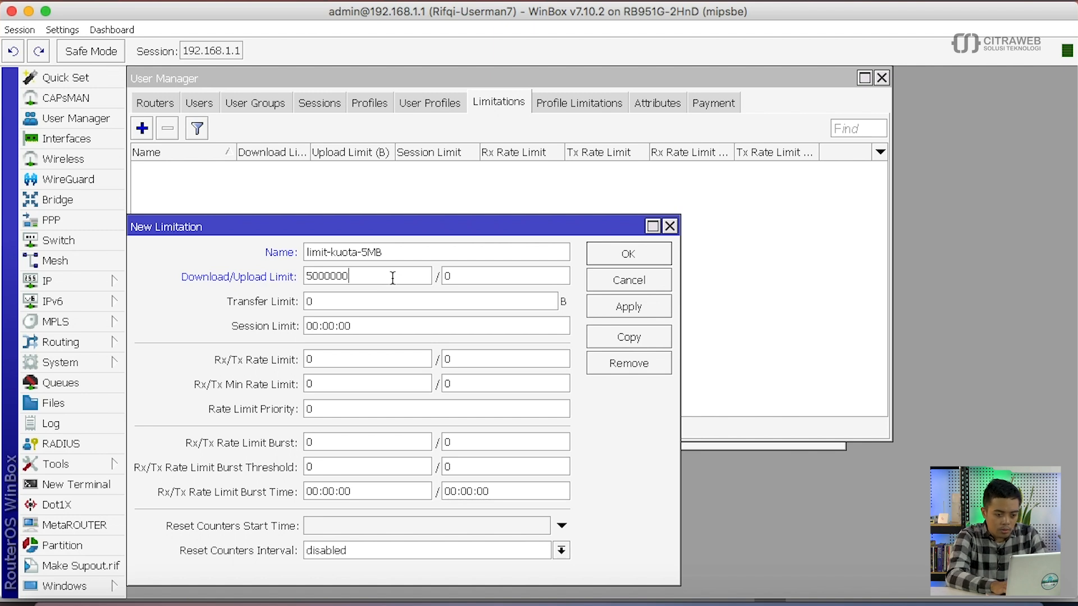
key(Tab)
text(500000)
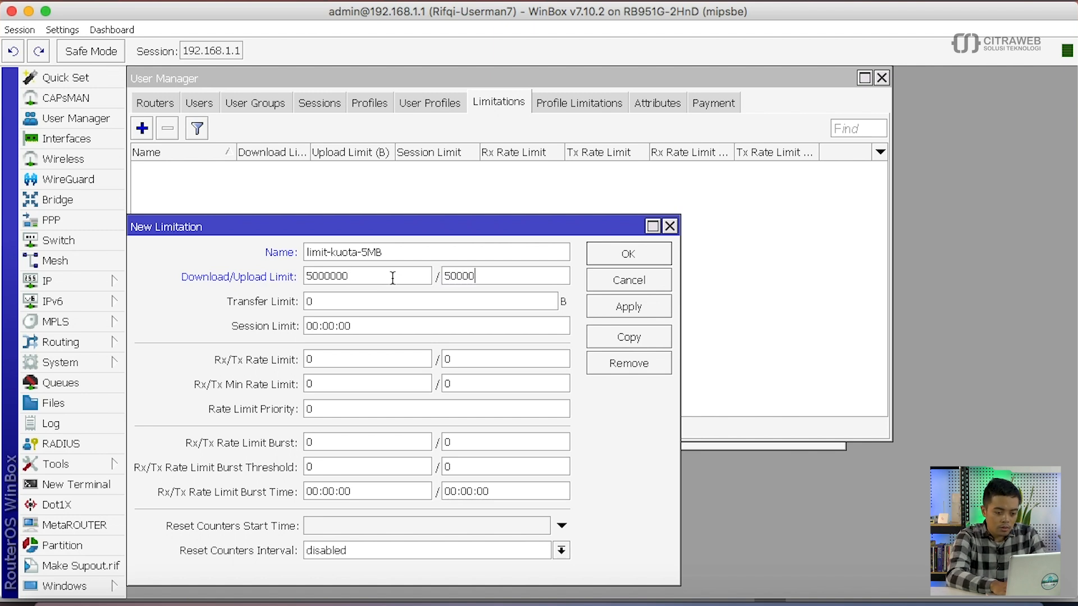
text(00)
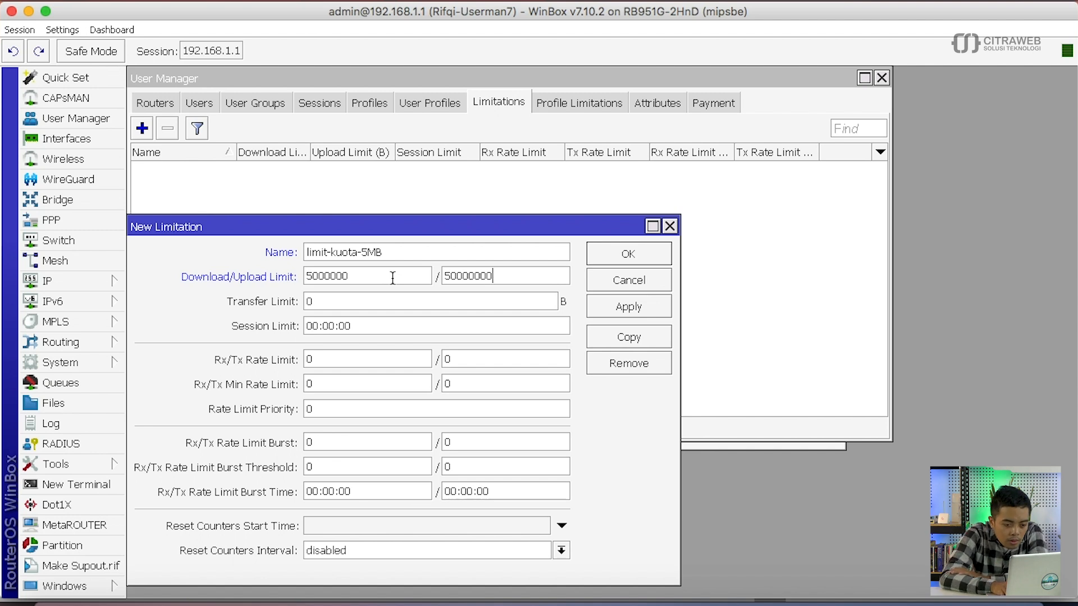
key(BackSpace)
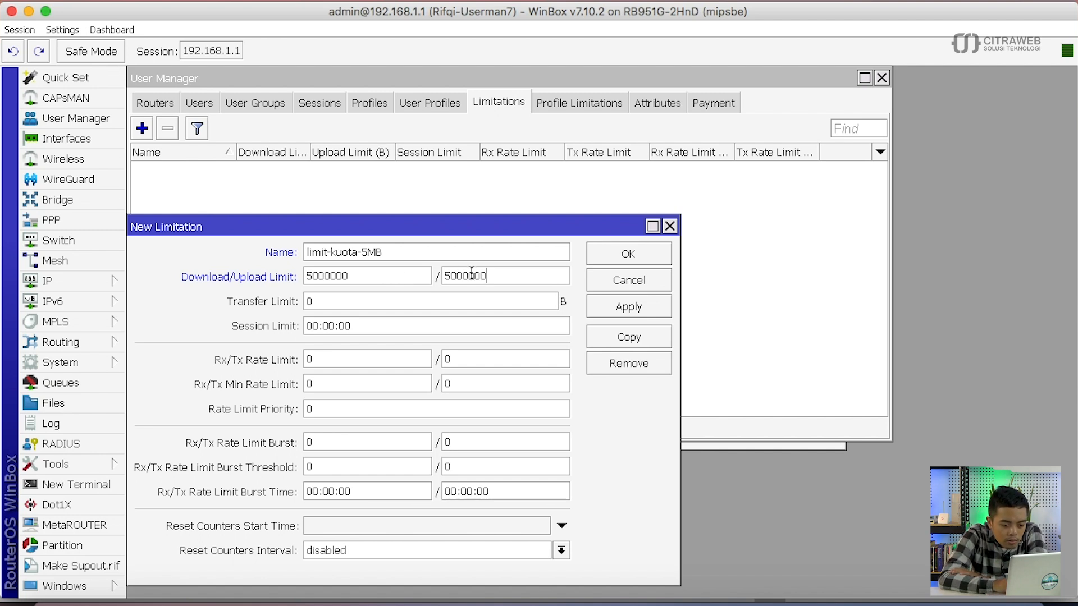
click(453, 279)
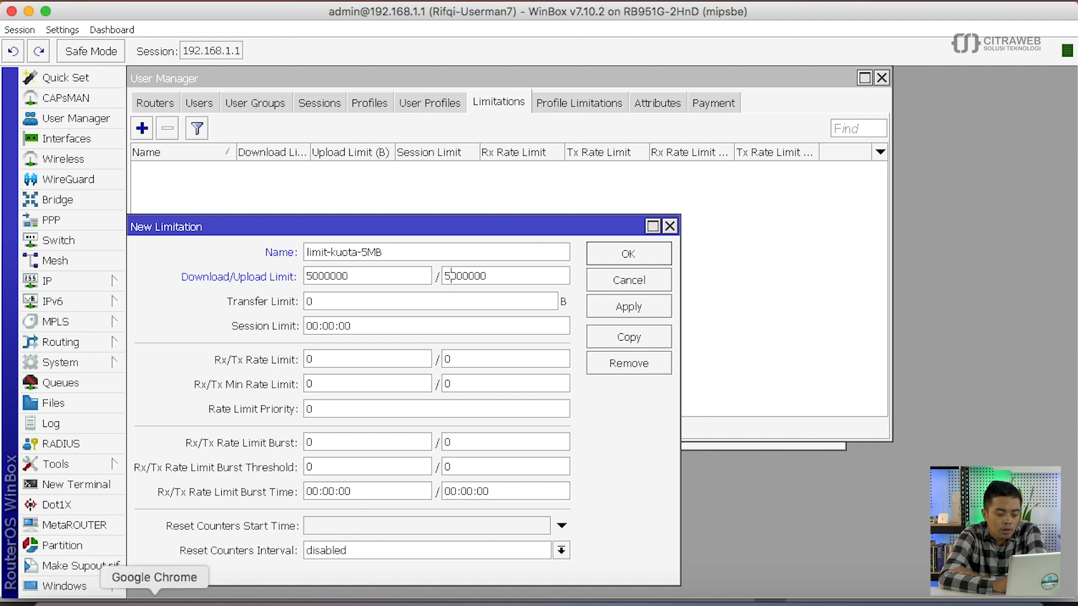
right_click(154, 600)
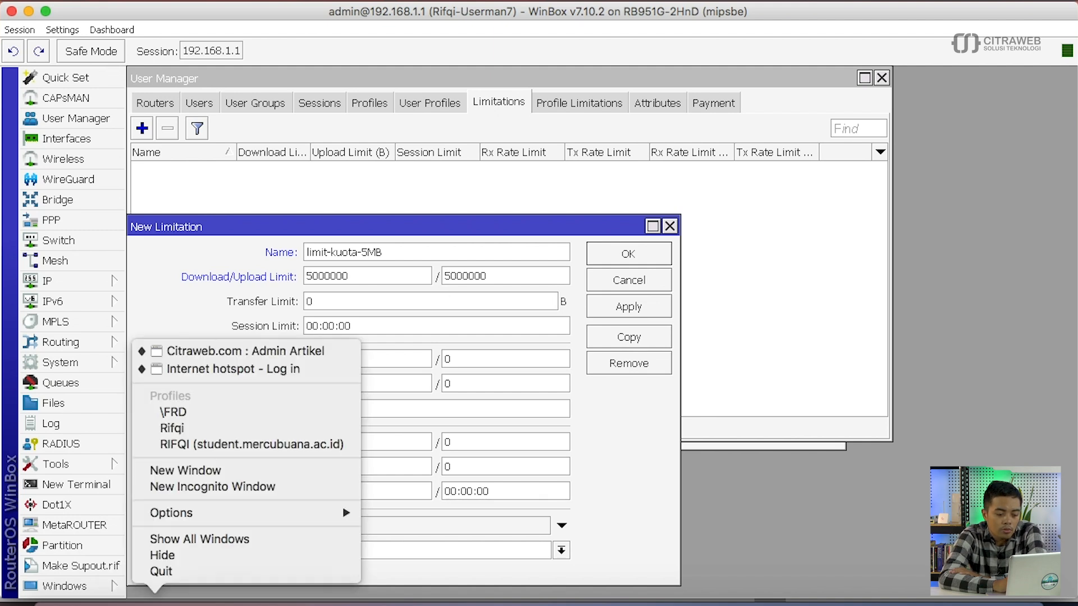
click(234, 372)
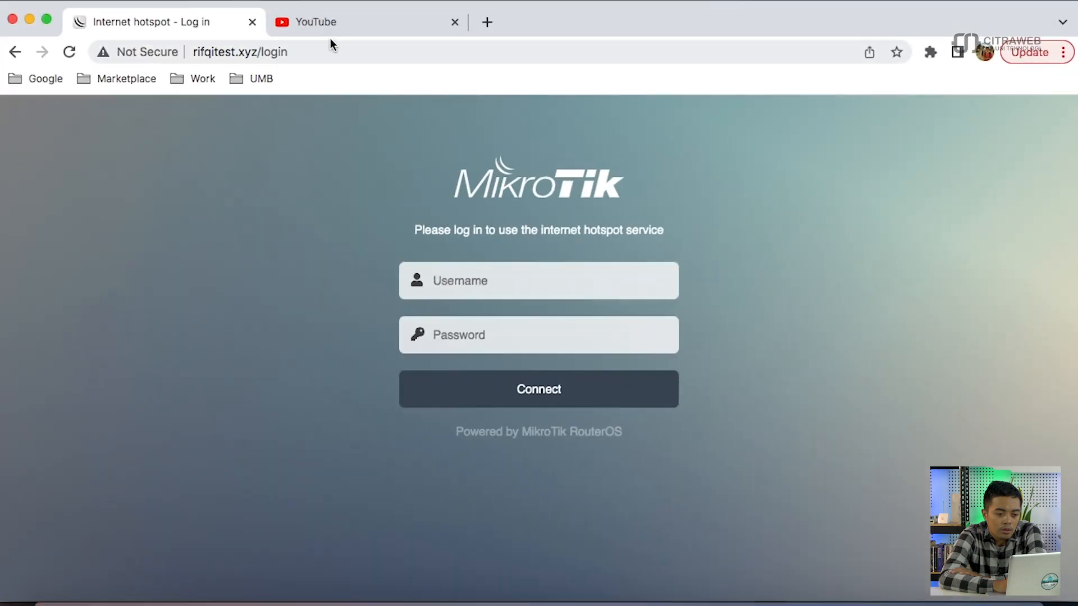
- Search 'byte ke mb' in Chrome and convert 5000000 bytes to megabytes
click(346, 23)
click(358, 52)
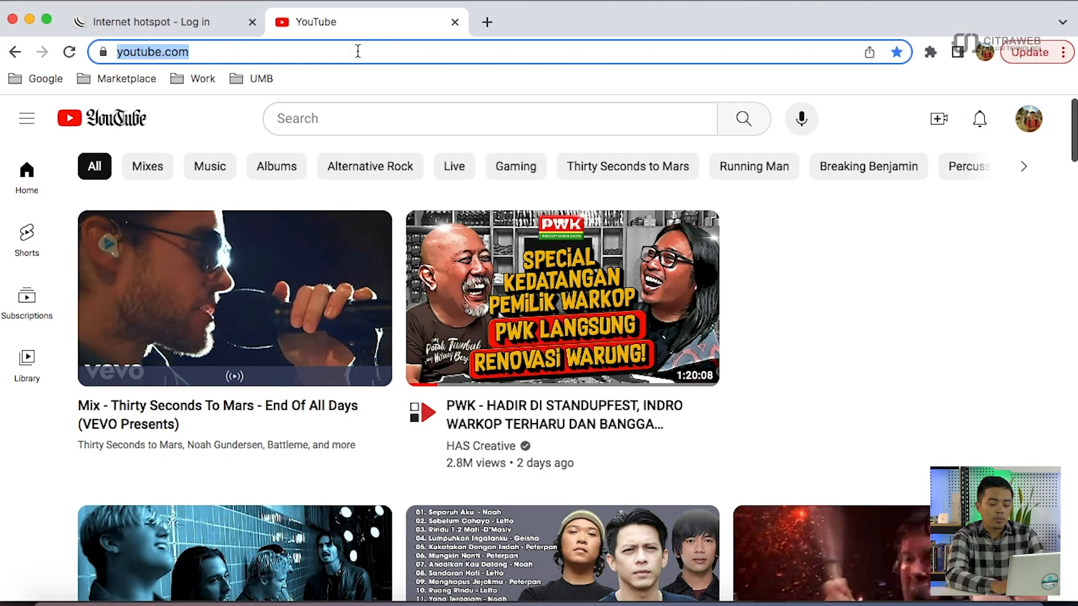
text(bye)
key(BackSpace)
text(te ke mb)
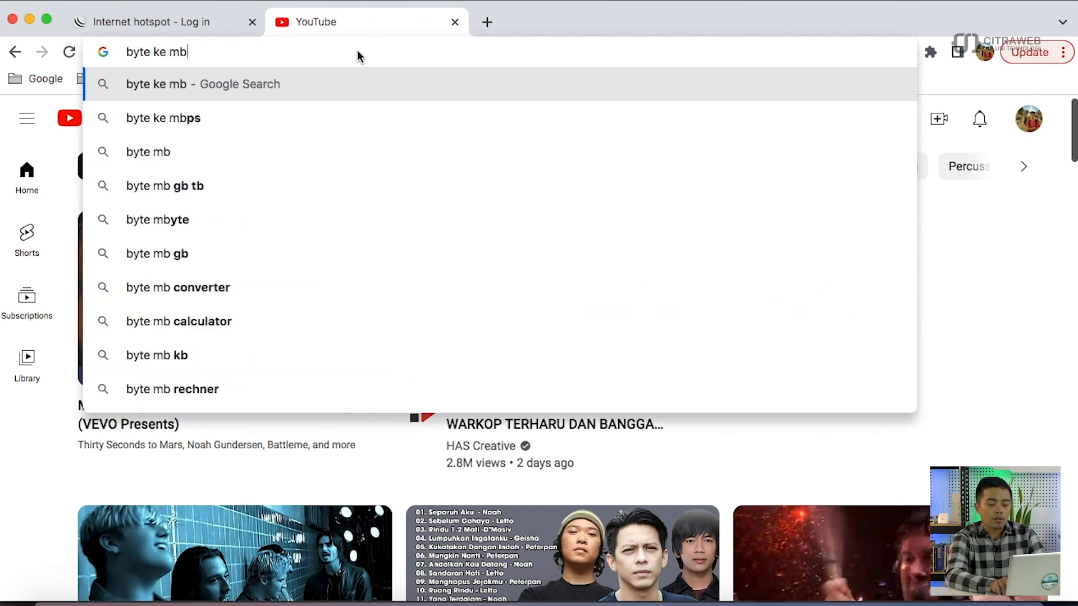
key(Return)
click(221, 343)
click(221, 343)
key(BackSpace)
text(500000)
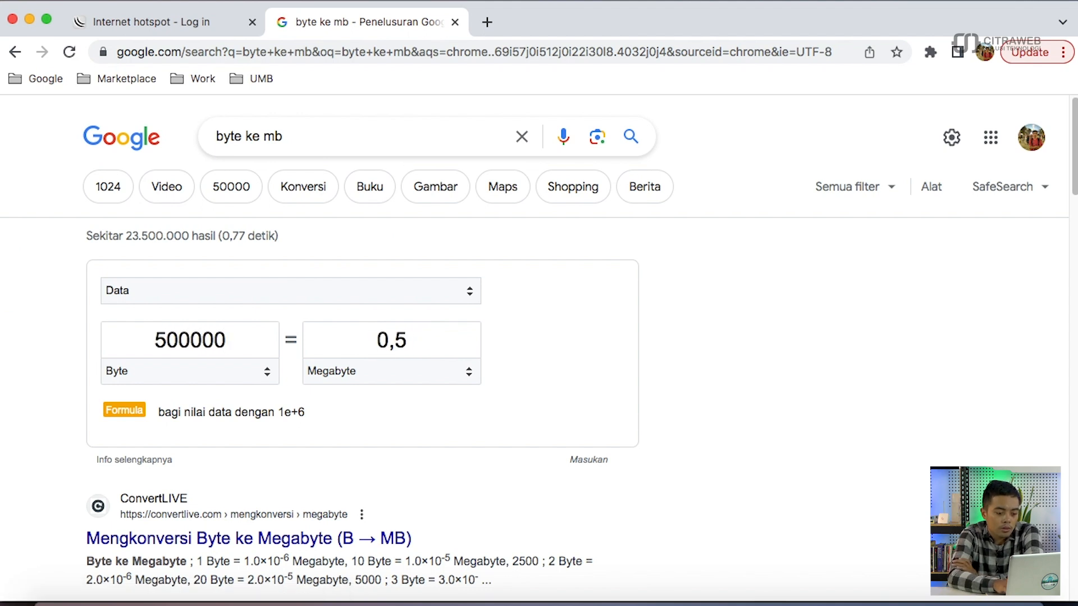
text(0)
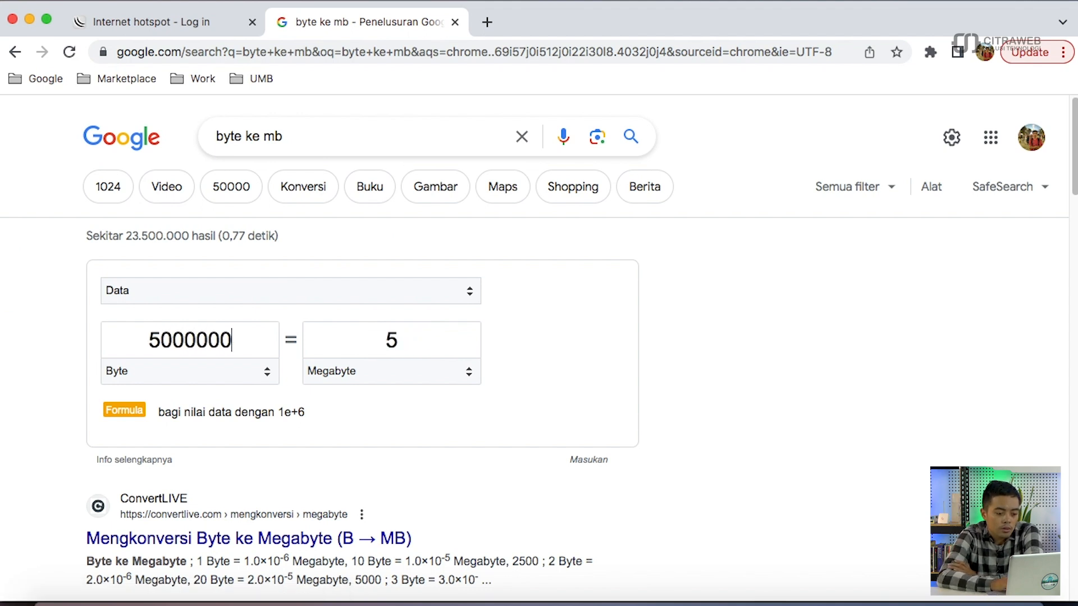
double_click(198, 337)
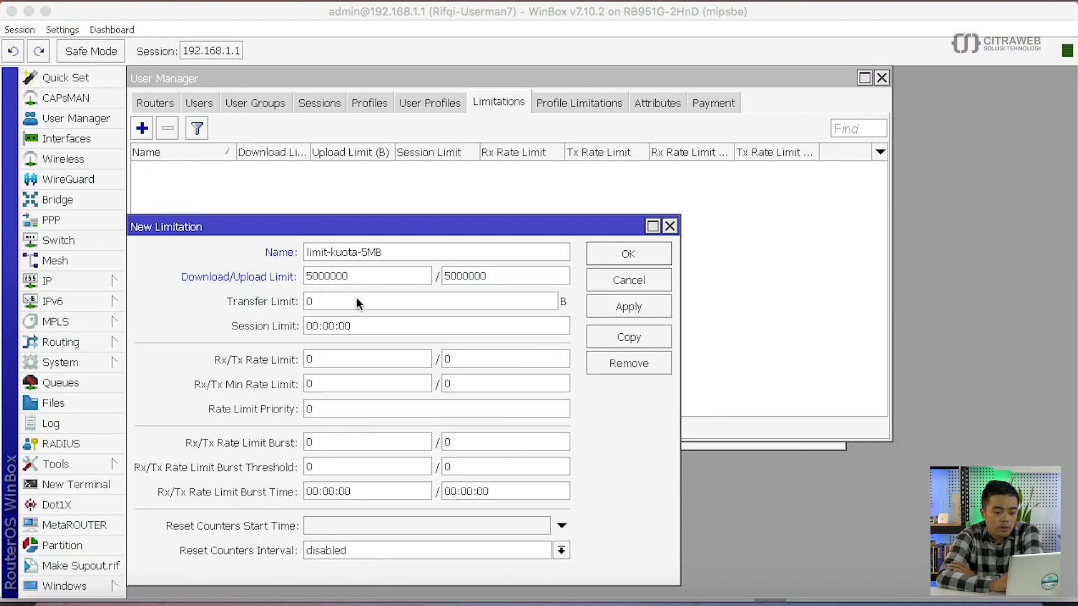
- Apply and close the limit-kuota-5MB limitation in WinBox
click(393, 274)
click(625, 306)
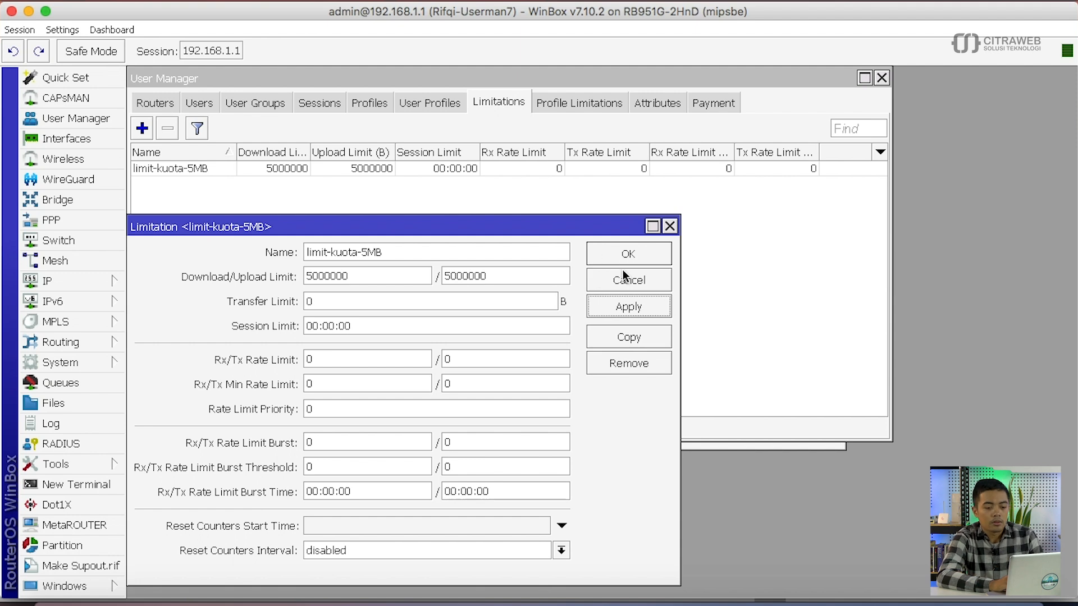
click(627, 277)
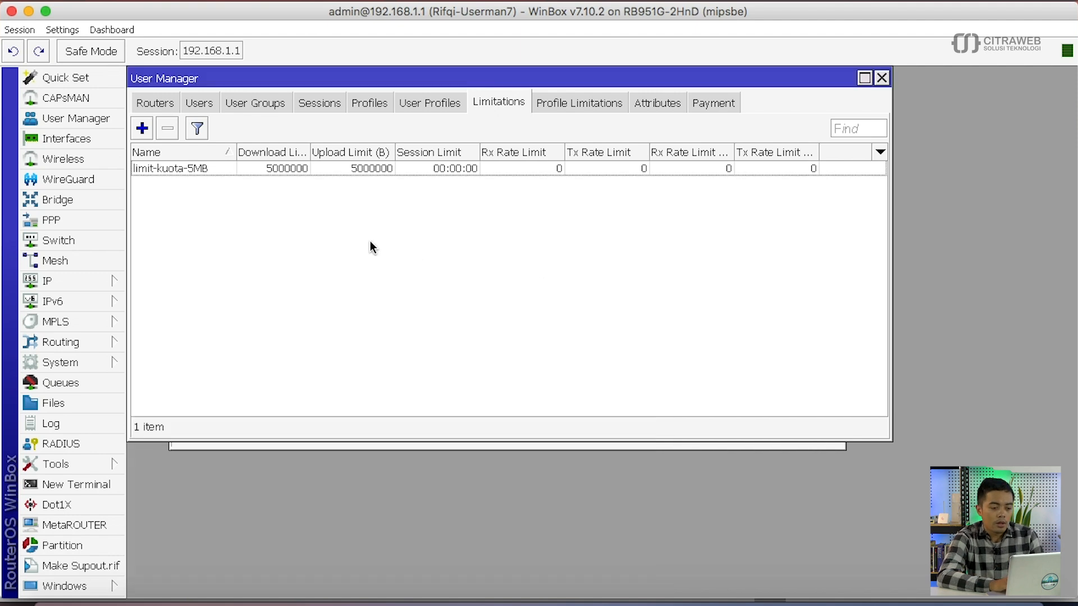
- Save limitation limit-kuota-10MB with 10000000-byte download and upload limits
click(146, 132)
text(limi)
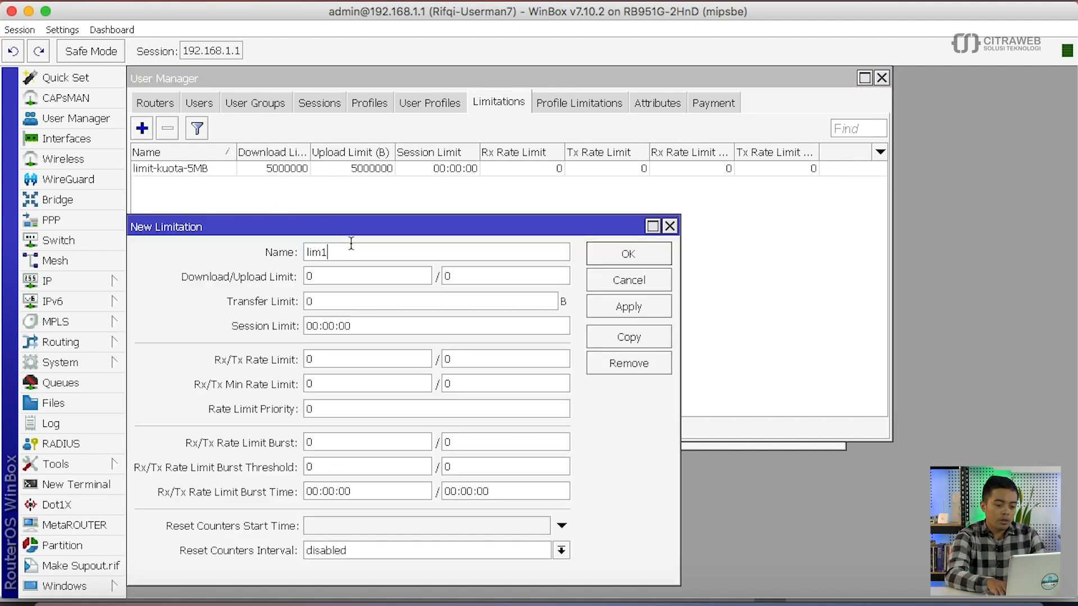
text(t-kuota-10MB)
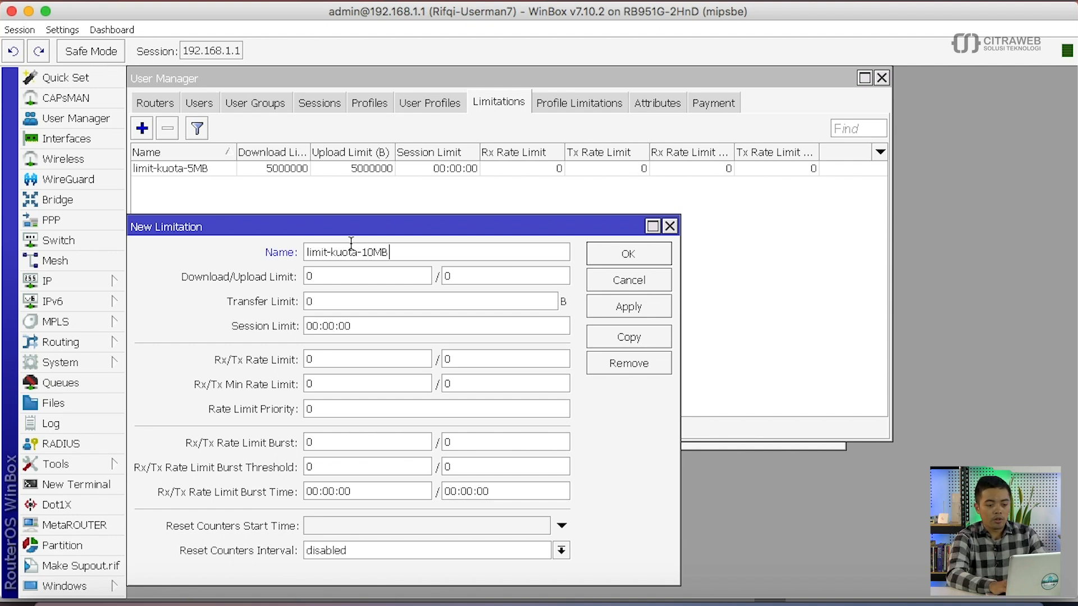
key(Tab)
text(100000000)
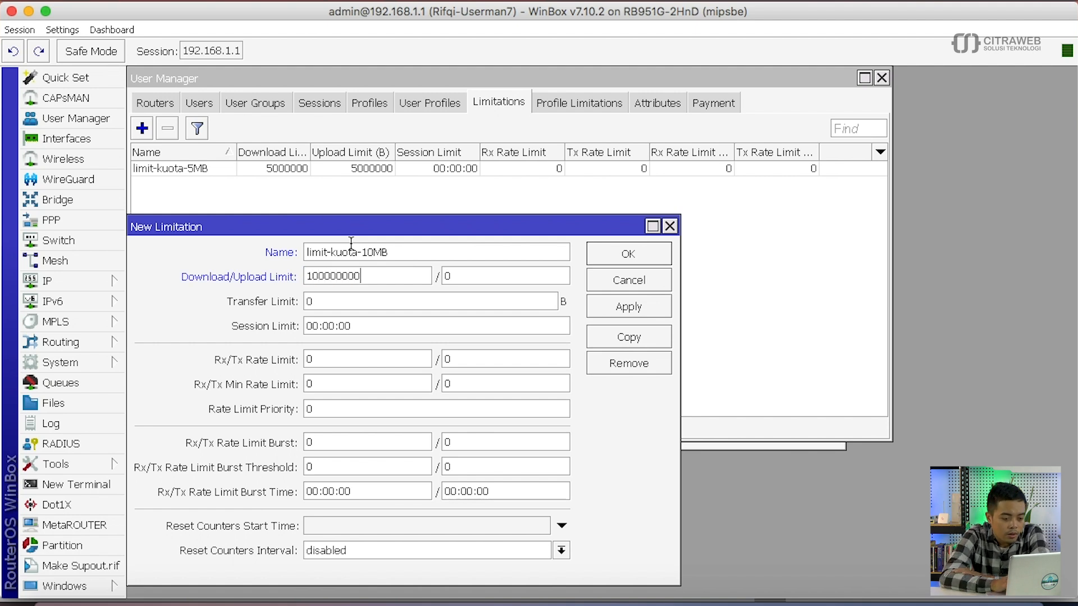
key(BackSpace)
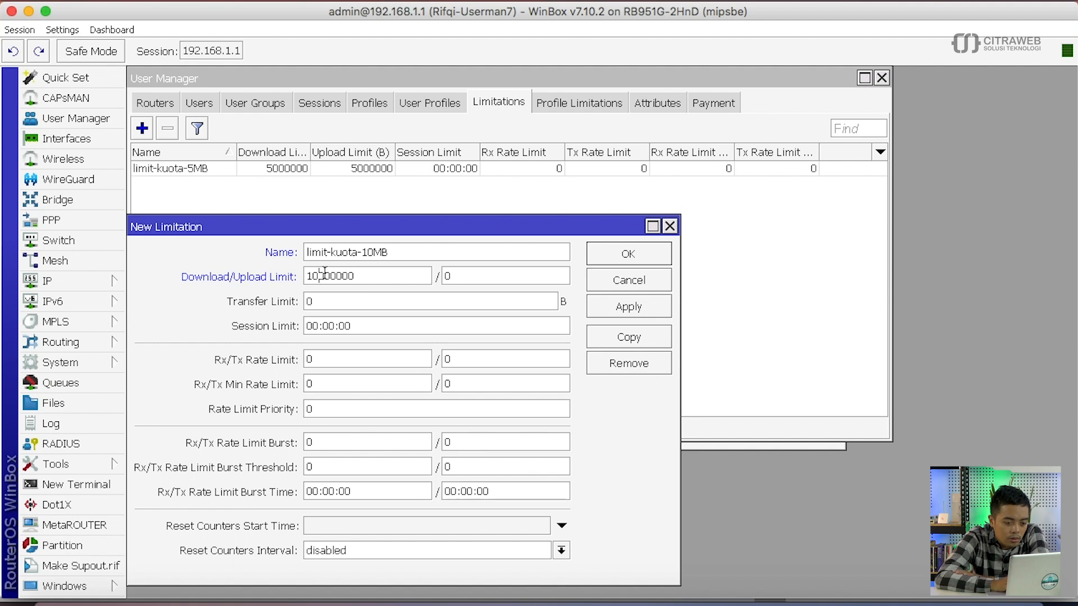
double_click(449, 275)
text(1)
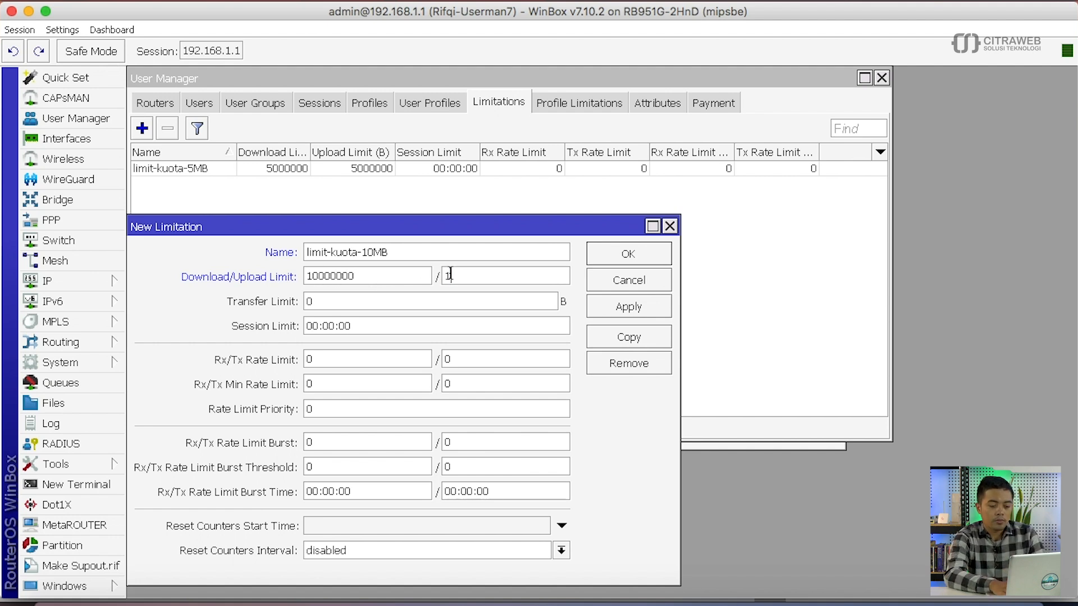
text(0000000)
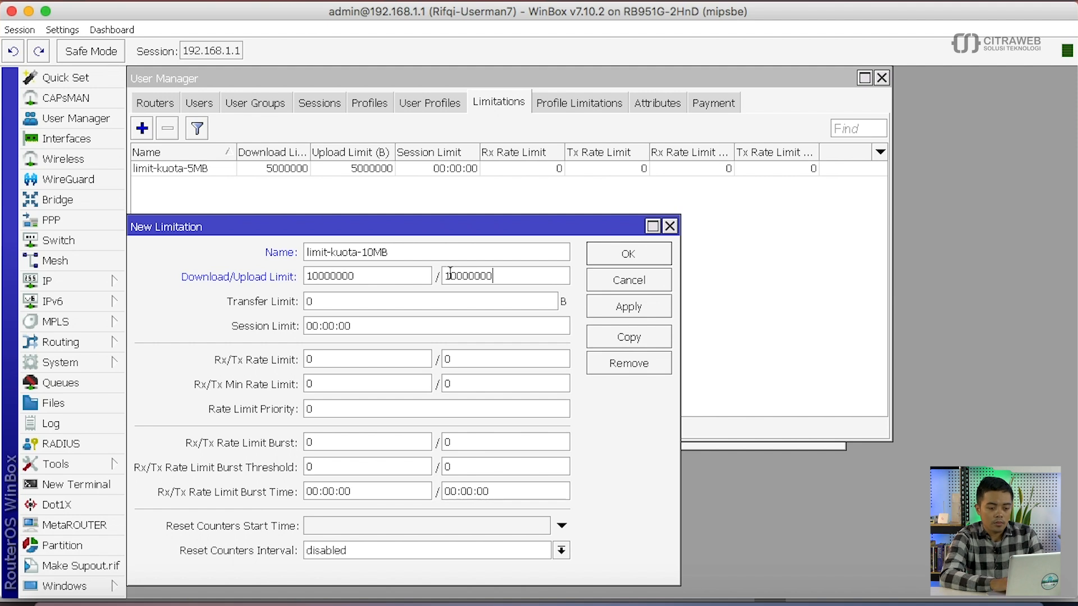
click(456, 277)
double_click(387, 307)
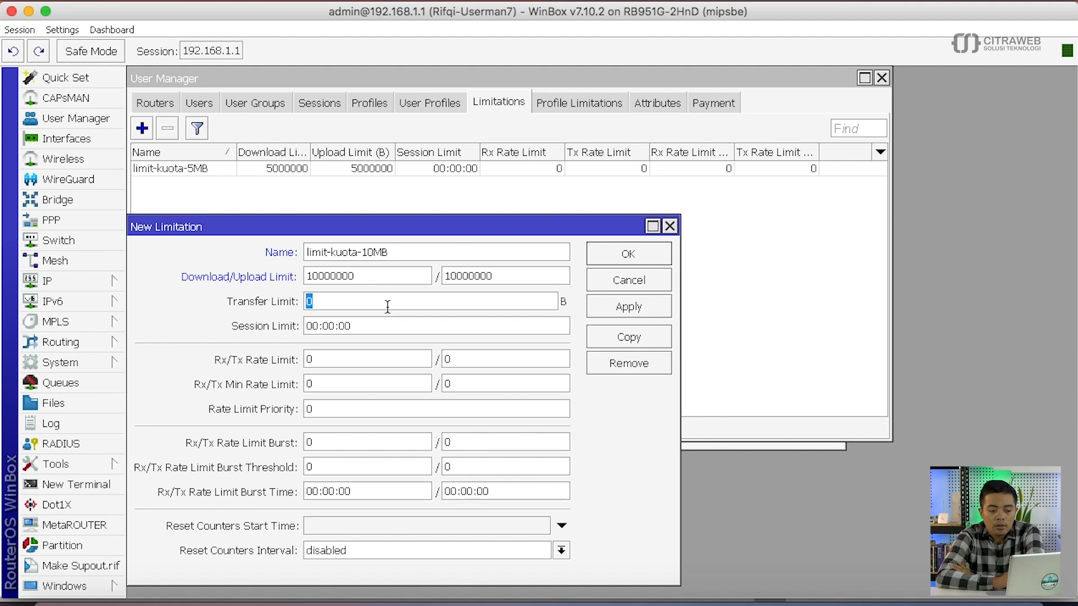
double_click(379, 279)
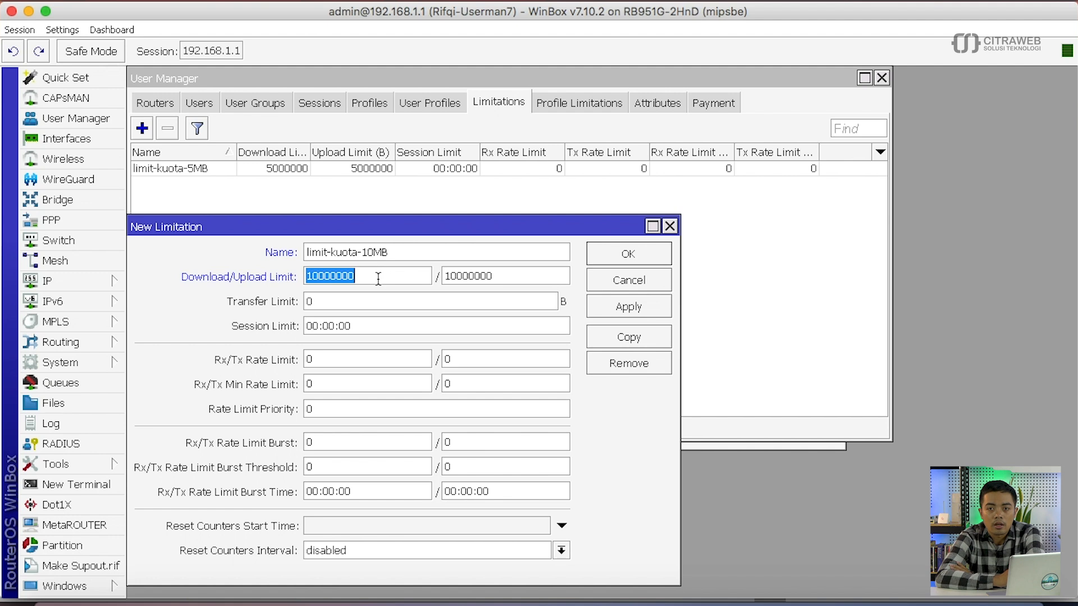
double_click(354, 304)
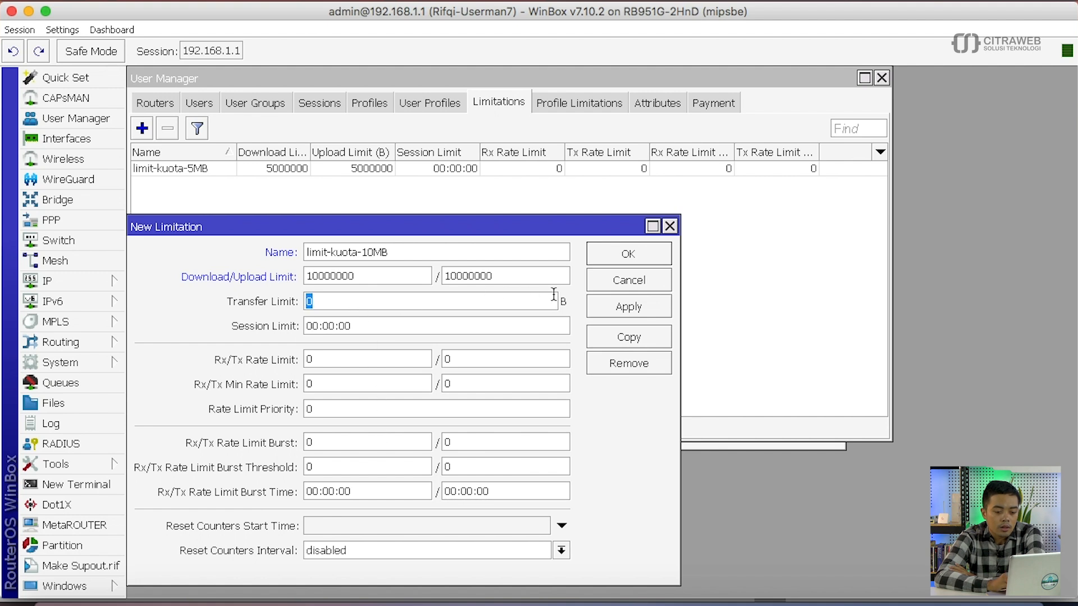
click(600, 252)
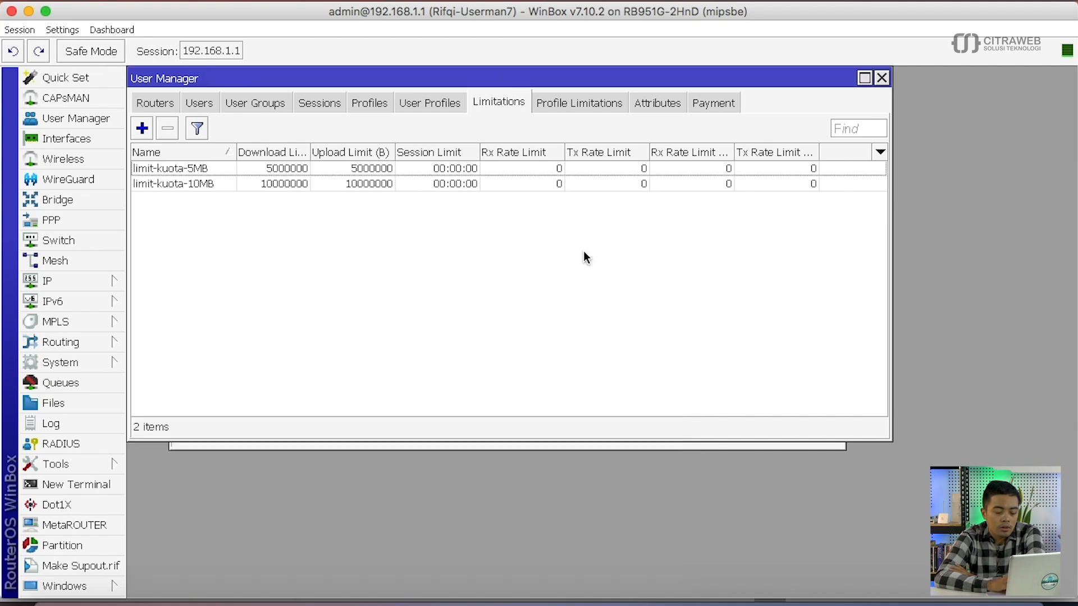
click(142, 128)
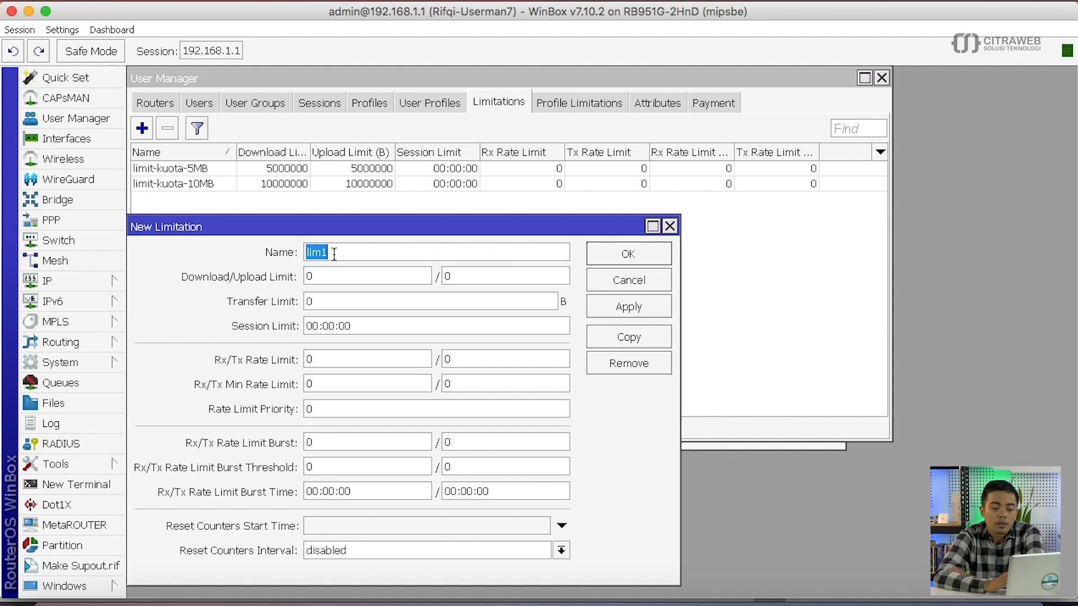
click(604, 289)
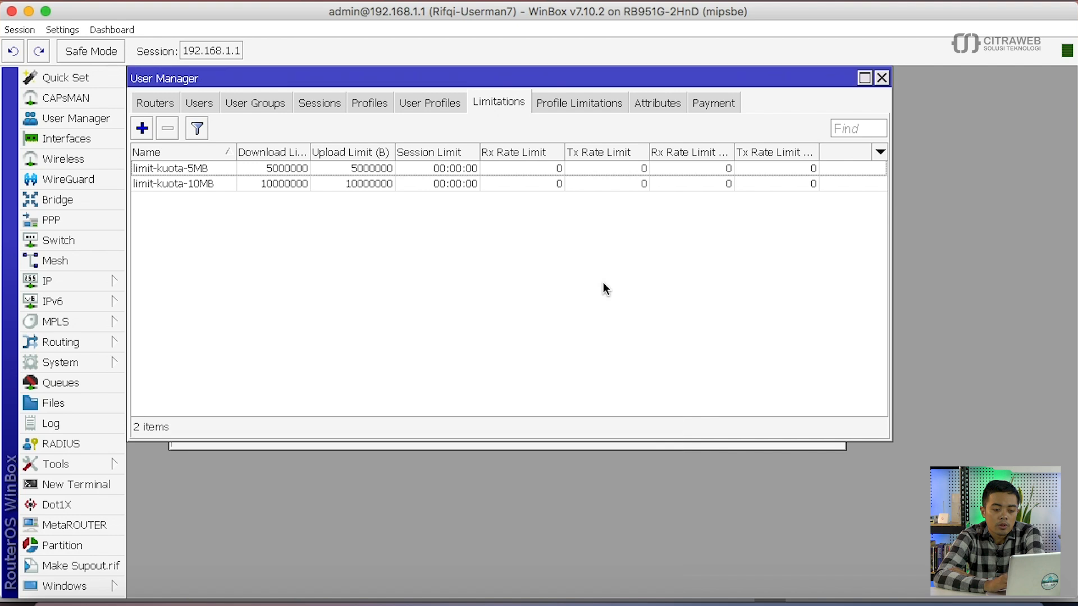
double_click(419, 166)
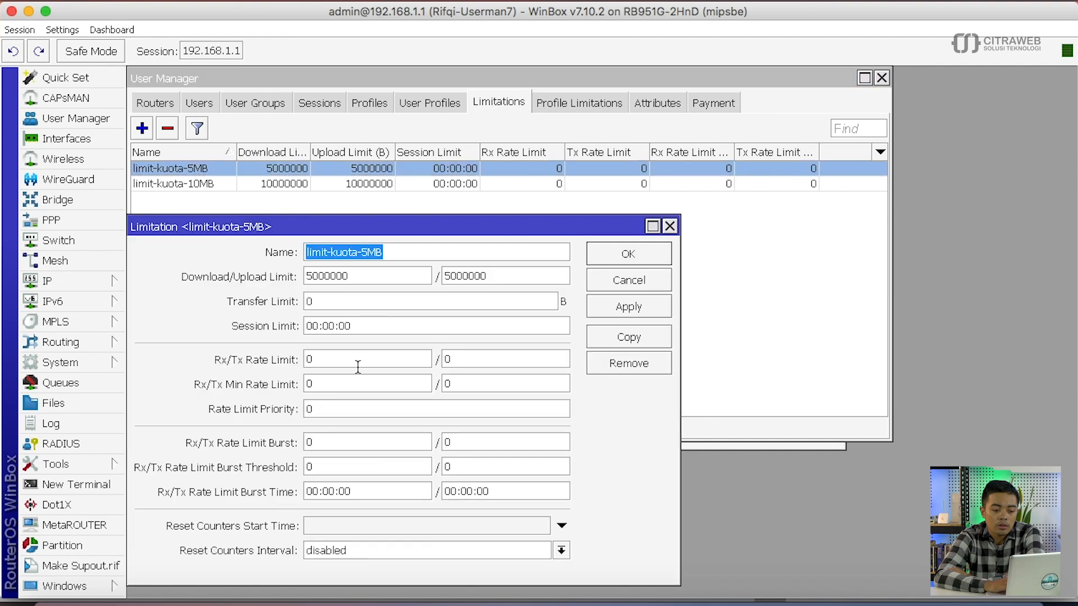
double_click(357, 366)
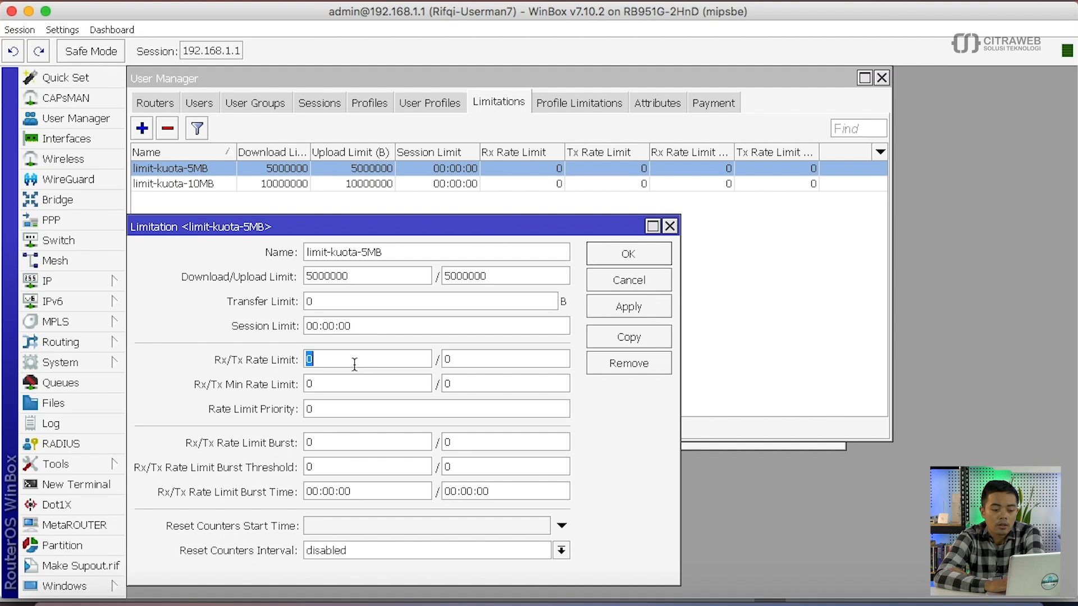
click(613, 247)
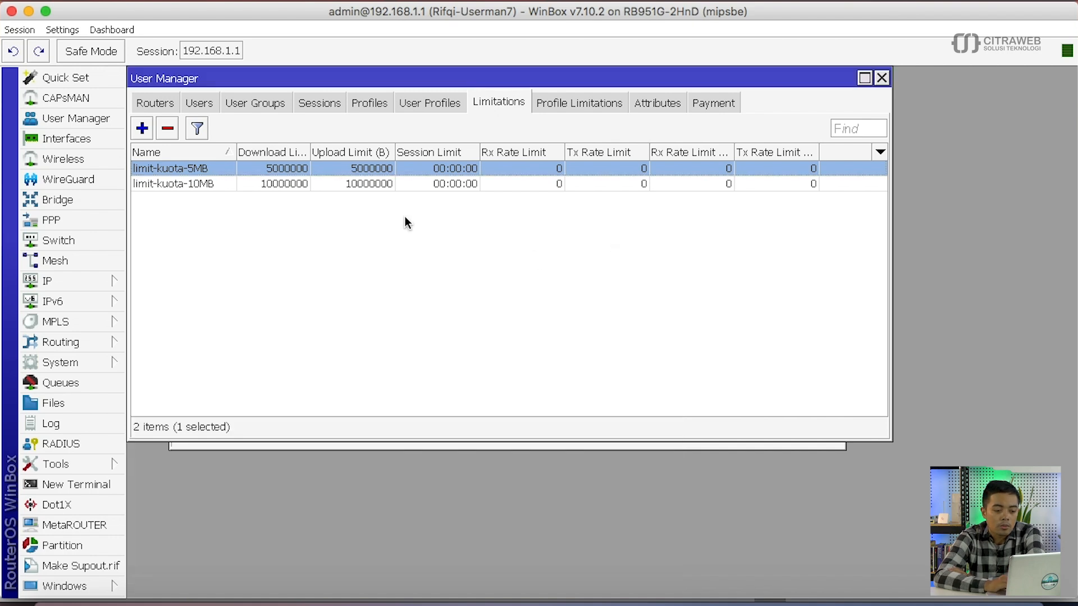
click(405, 217)
click(142, 129)
- Save limitation limit-512k with Rx/Tx rate limits of 512k/512k
click(370, 254)
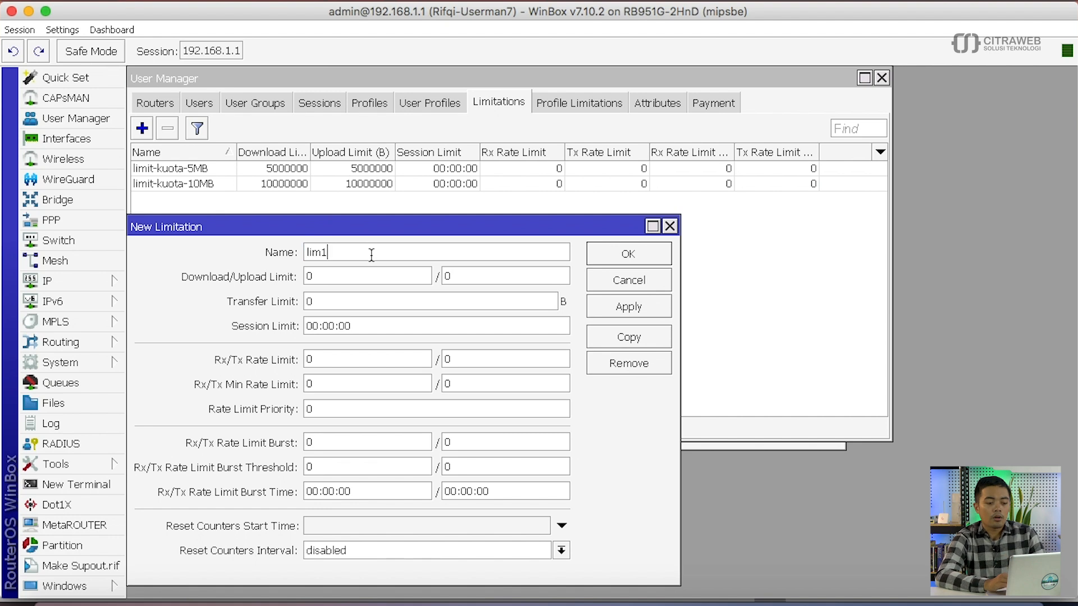
key(BackSpace)
text(it-512k)
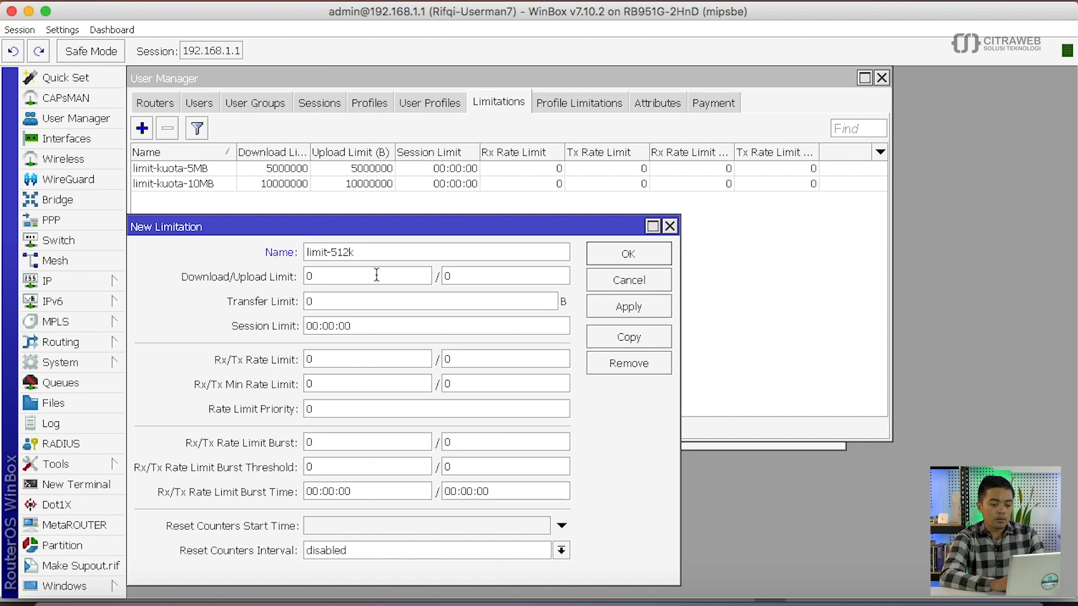
double_click(362, 360)
text(512k)
key(BackSpace)
text(2k)
key(Tab)
text(512k)
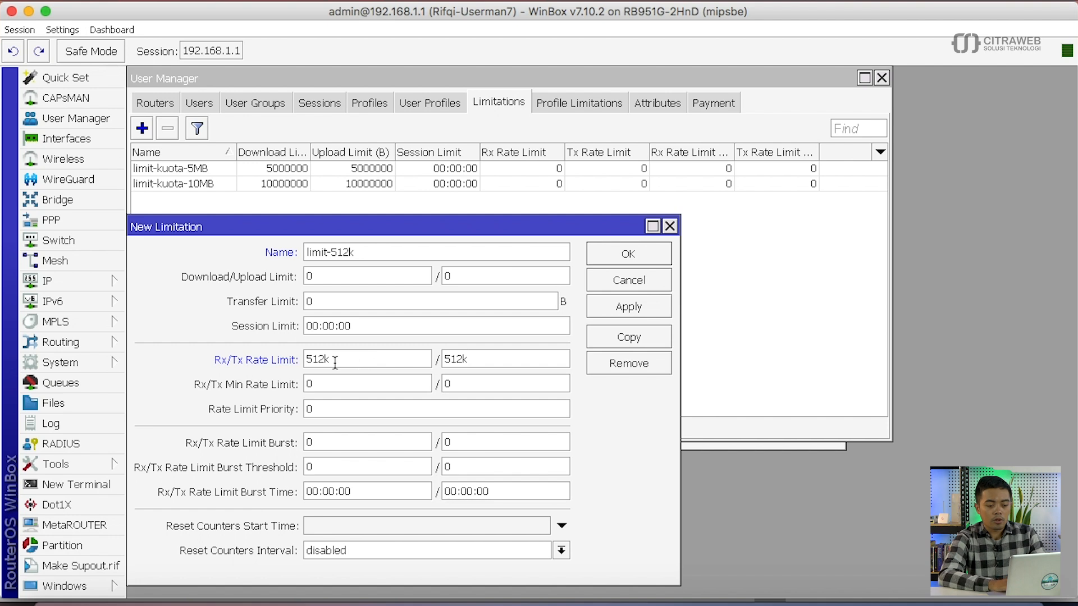
double_click(324, 358)
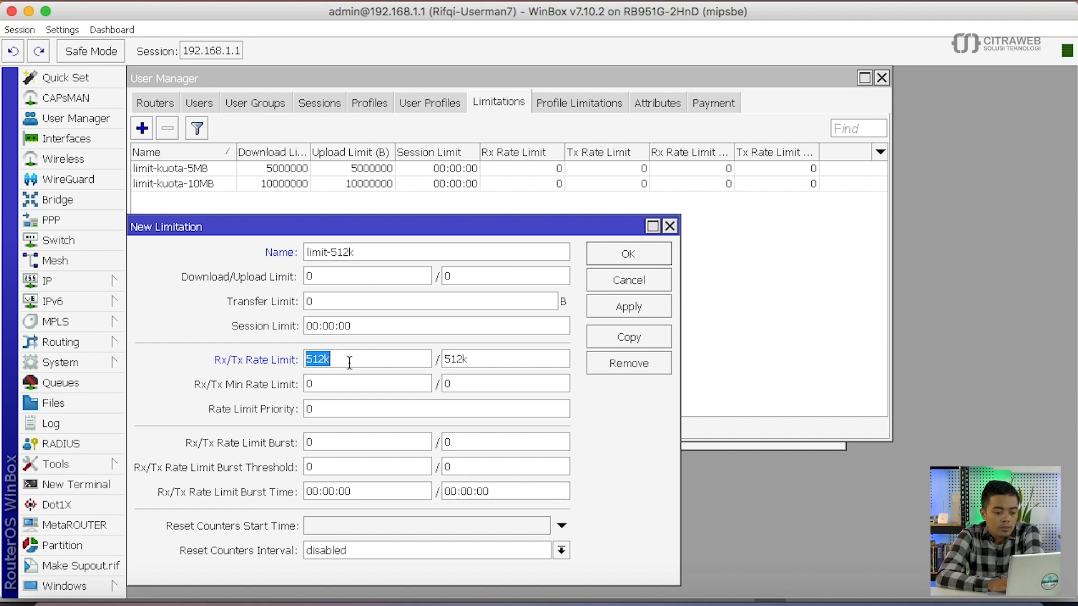
click(618, 259)
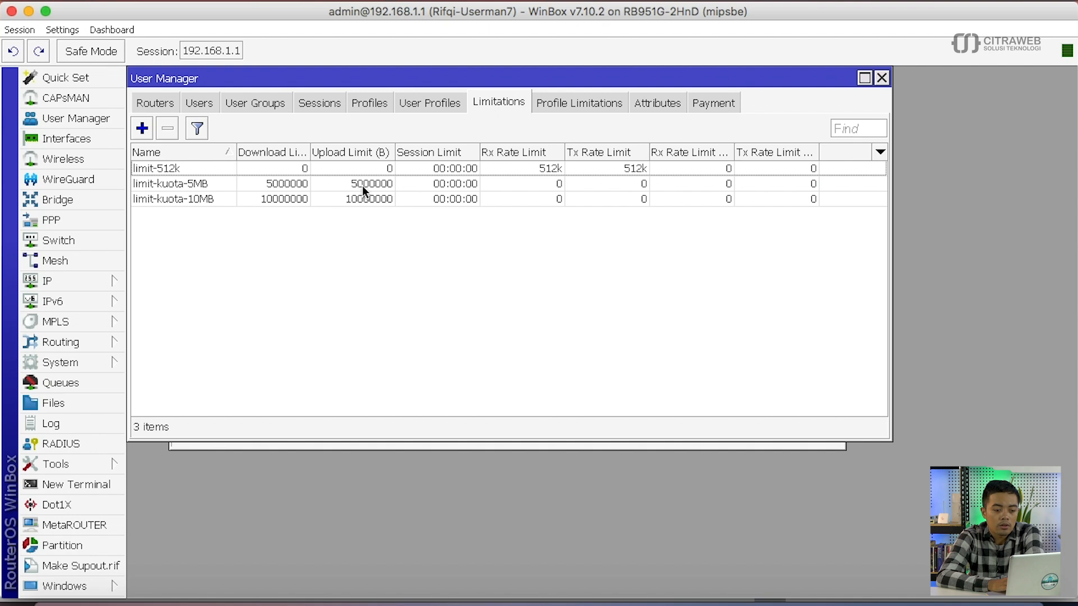
- Widen the Download Limit column and review the three limitations listed
drag(311, 152, 336, 153)
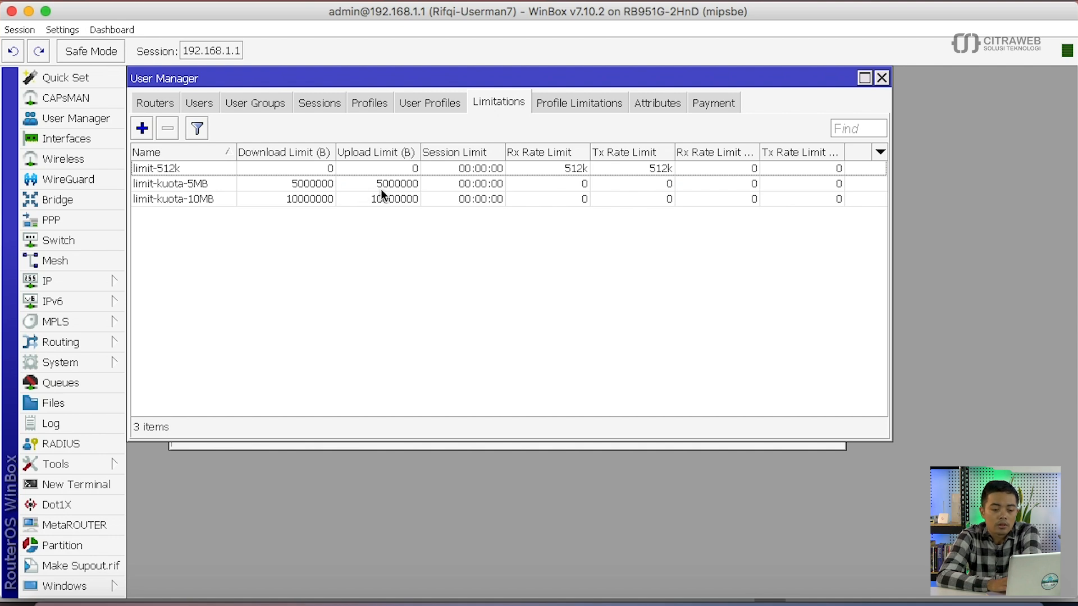
click(576, 167)
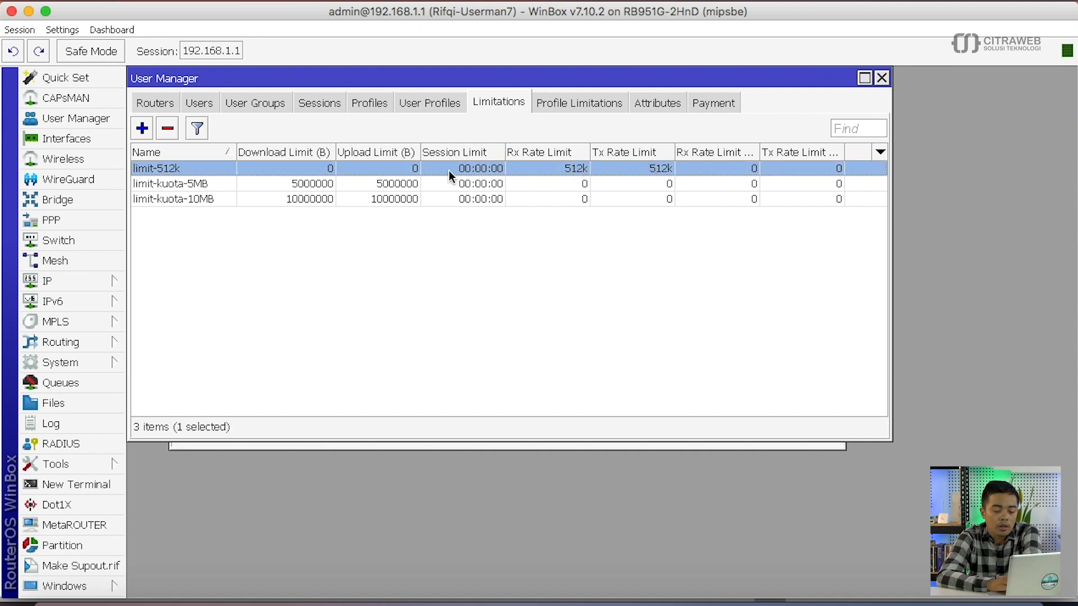
click(349, 186)
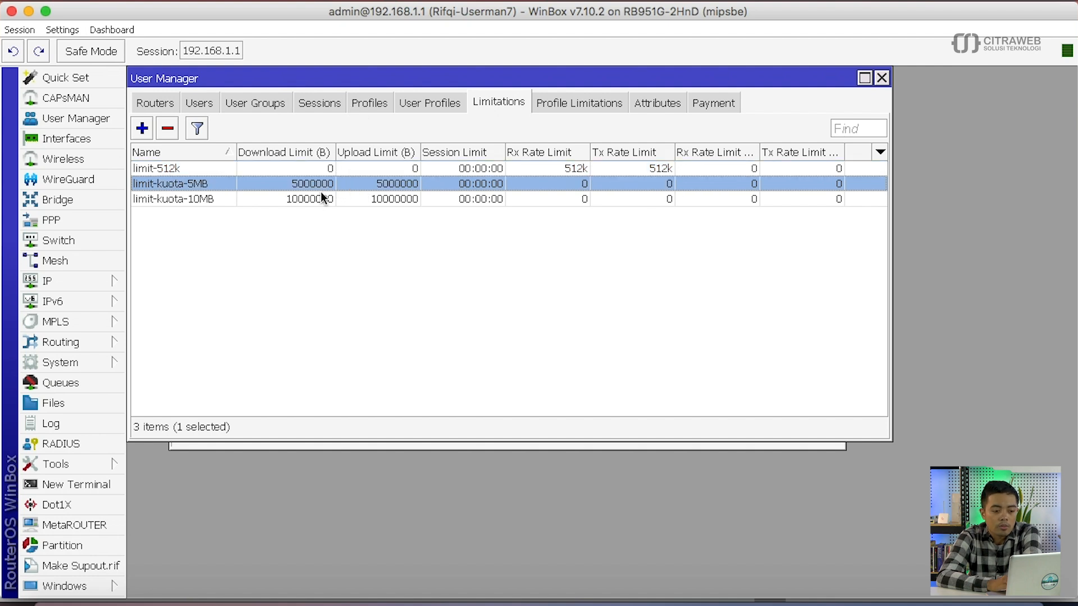
click(325, 210)
click(361, 106)
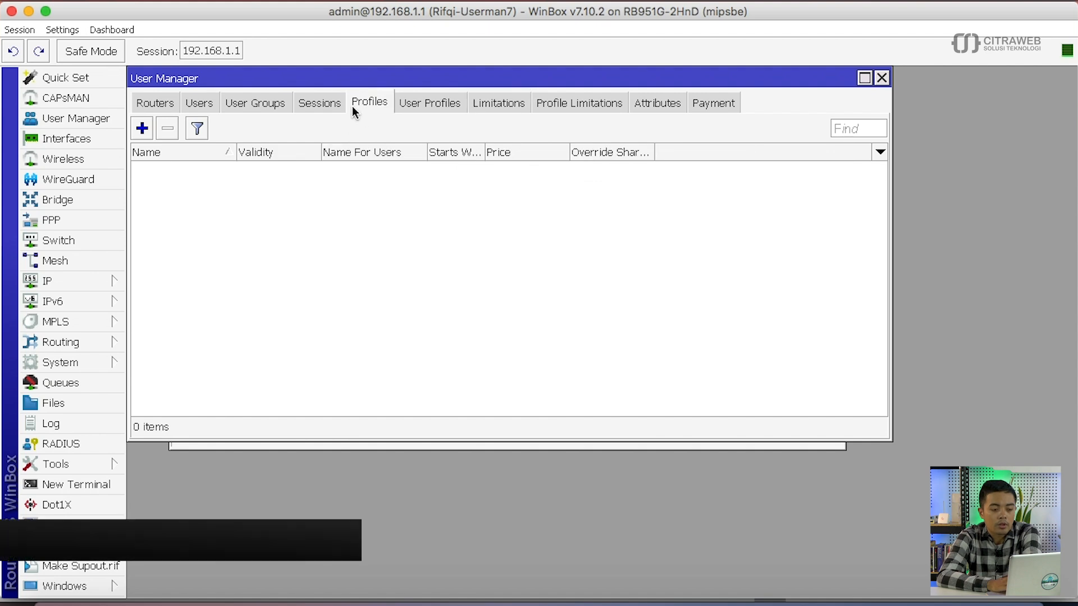
- Create the profiles prof-5MB and prof-10MB
click(145, 130)
double_click(299, 257)
click(313, 258)
key(BackSpace)
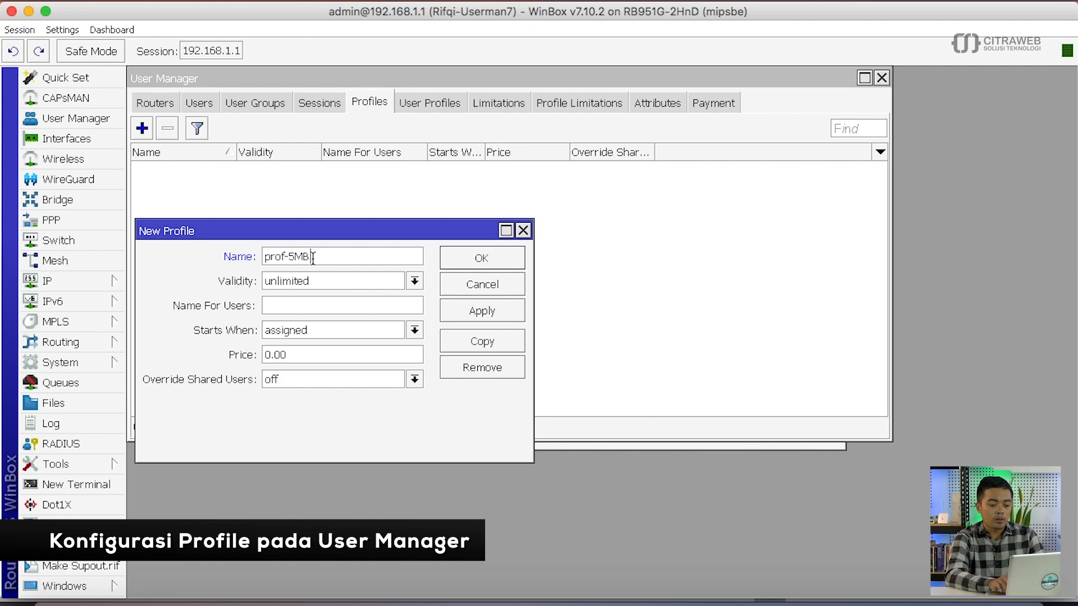
key(Return)
click(148, 134)
key(End)
key(BackSpace)
text(-10MB)
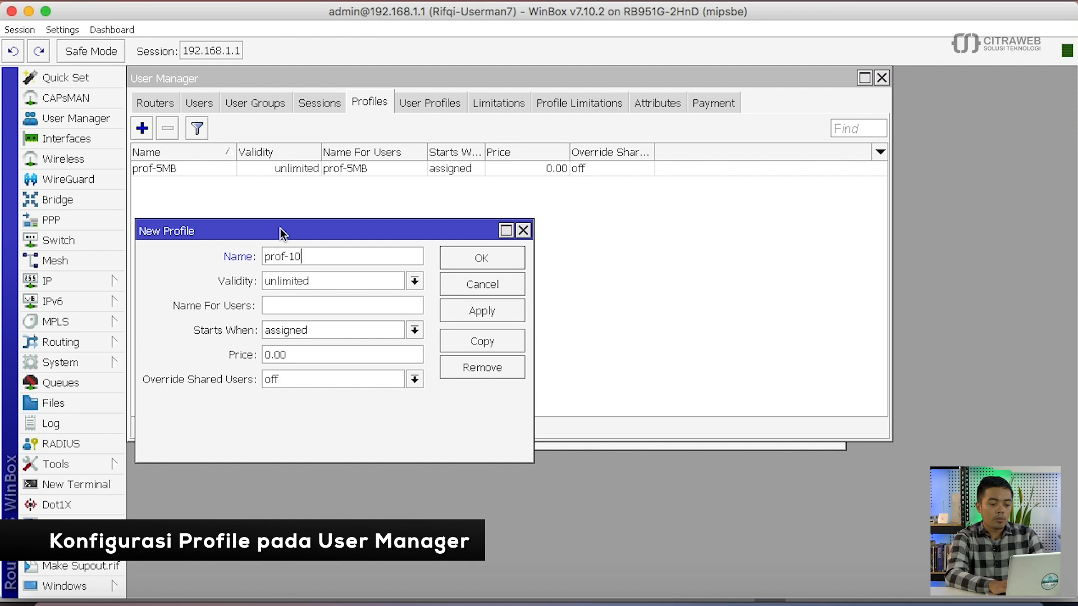
key(Return)
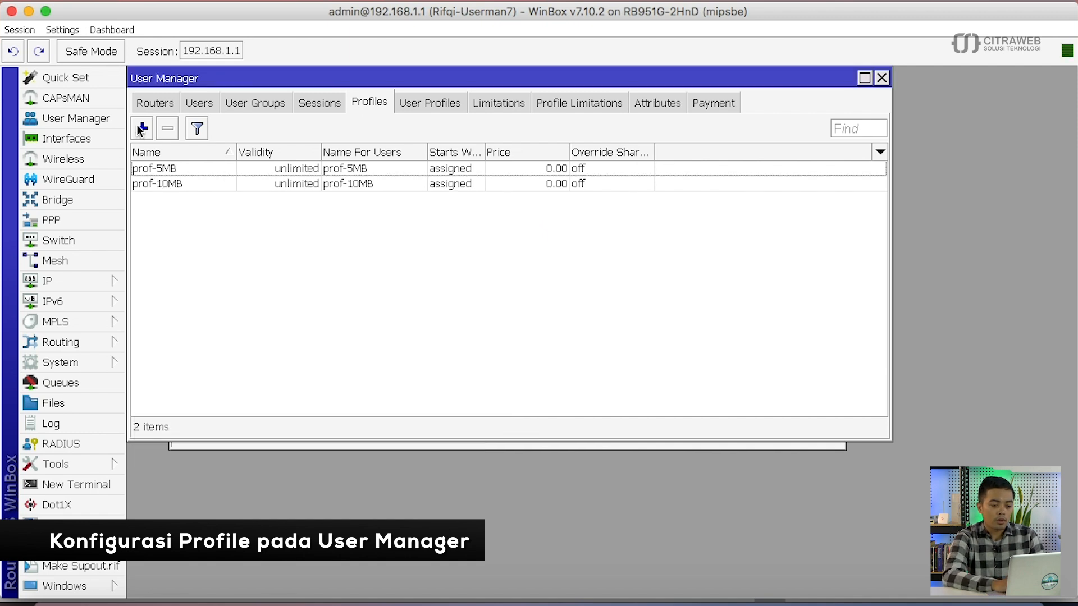
- Create the prof-512k profile
click(141, 129)
key(Tab)
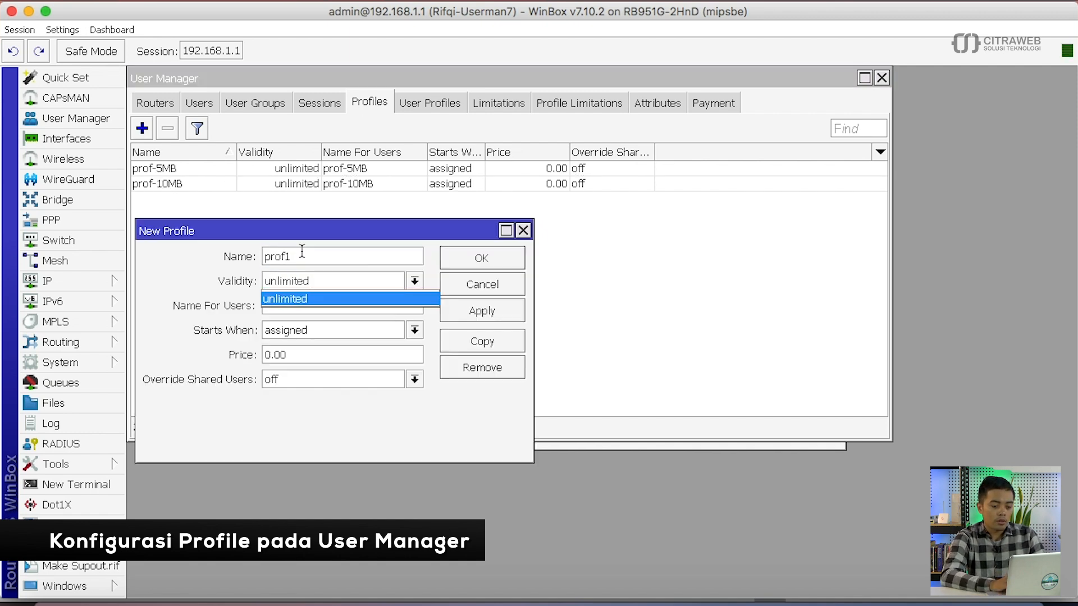
click(309, 255)
key(BackSpace)
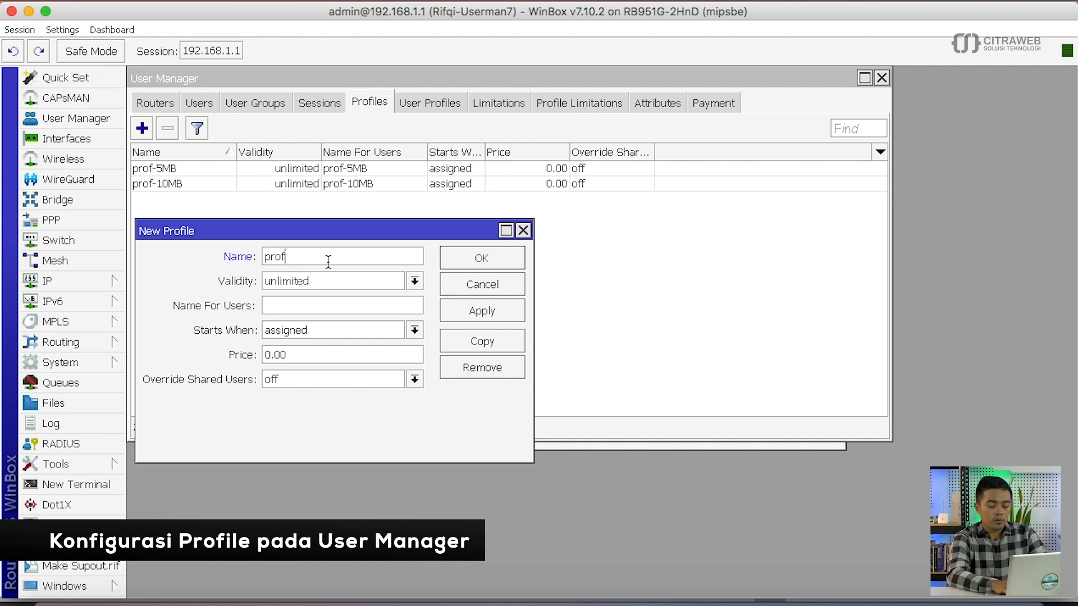
text(-512k)
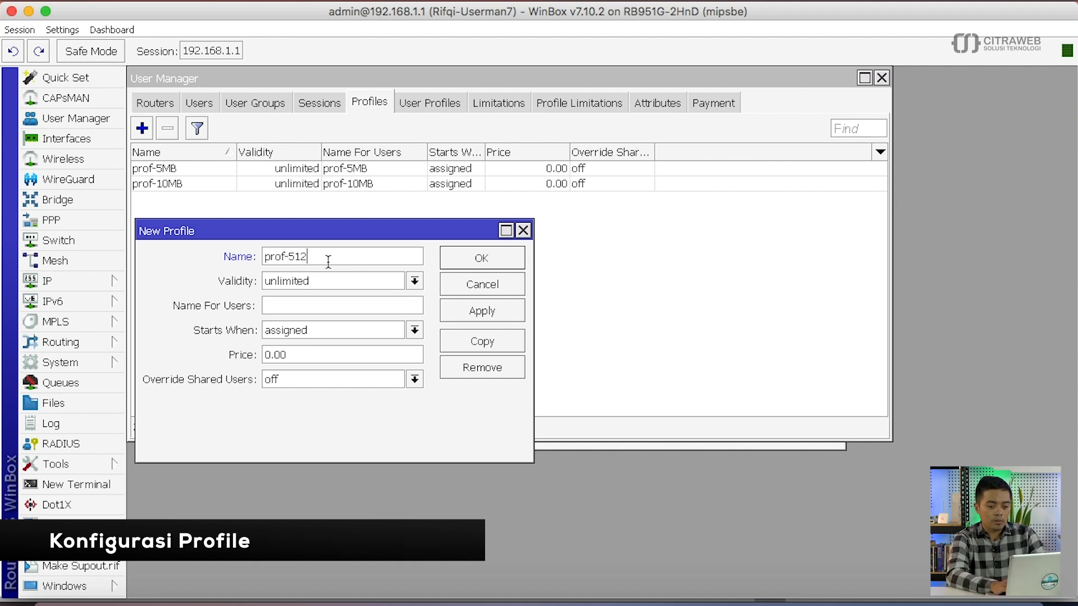
key(Return)
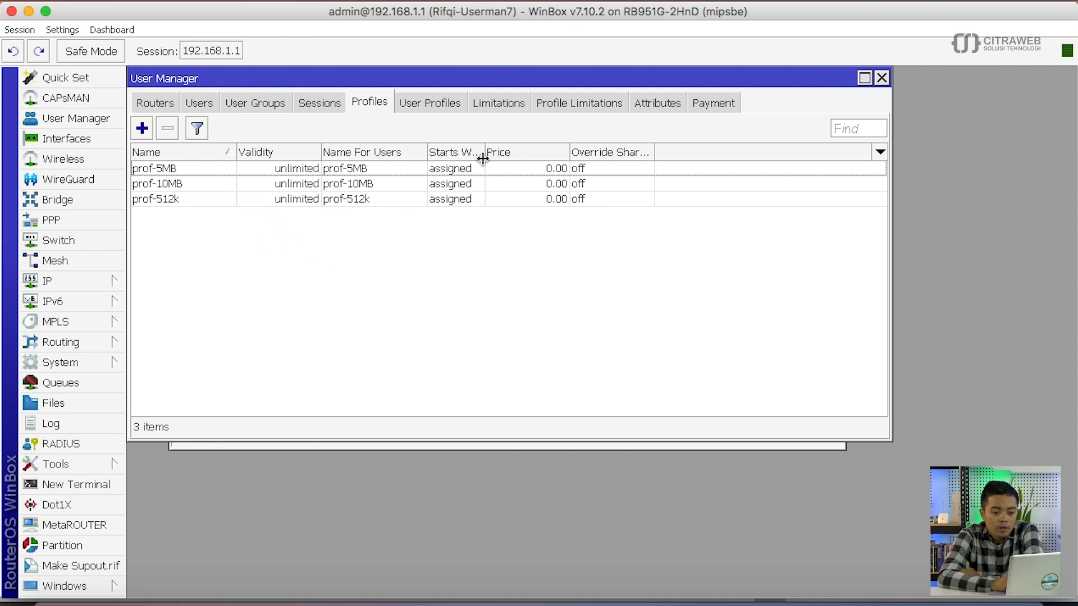
click(565, 107)
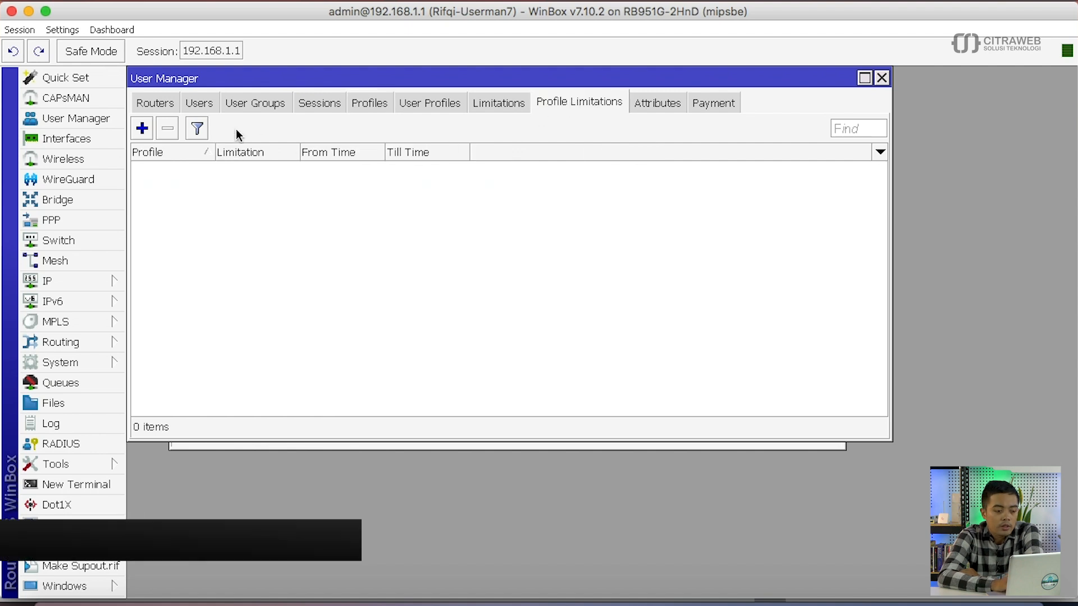
- Link profile prof-5MB to limitation limit-kuota-5MB
click(142, 129)
click(347, 222)
click(347, 222)
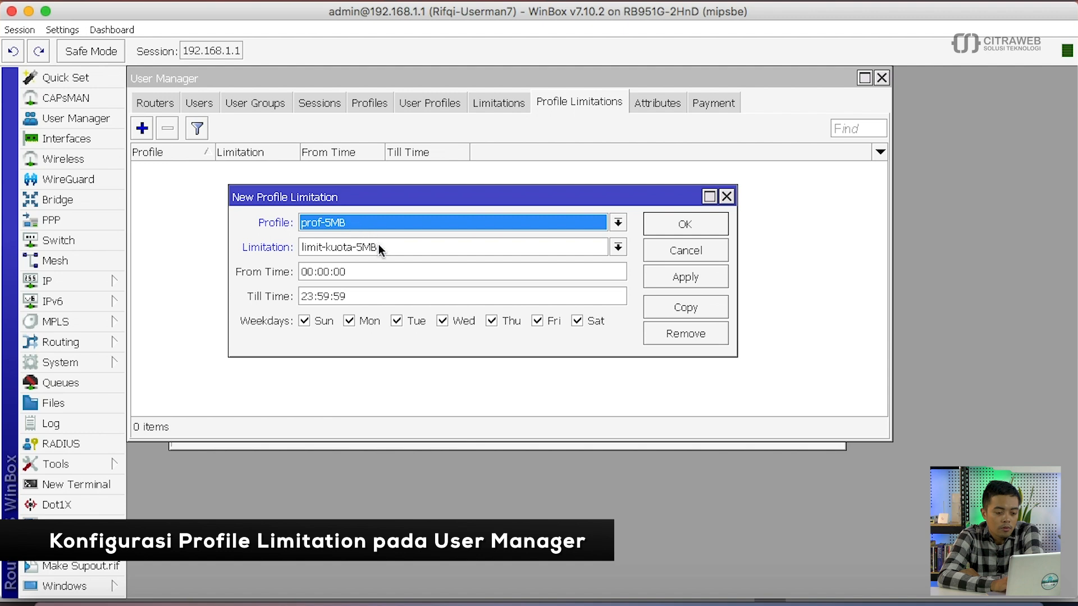
click(396, 249)
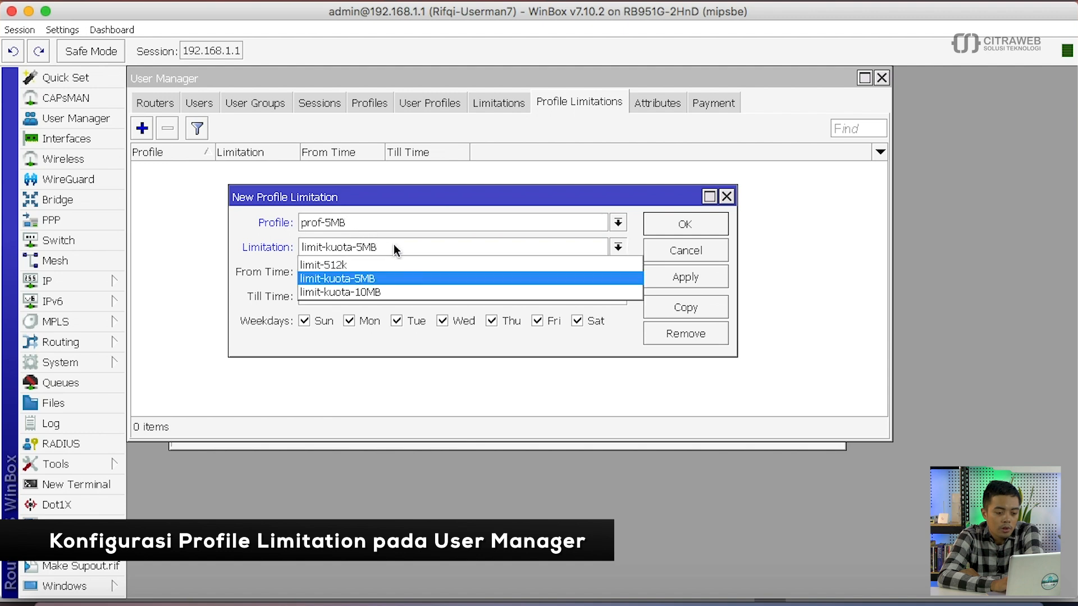
click(396, 249)
click(679, 223)
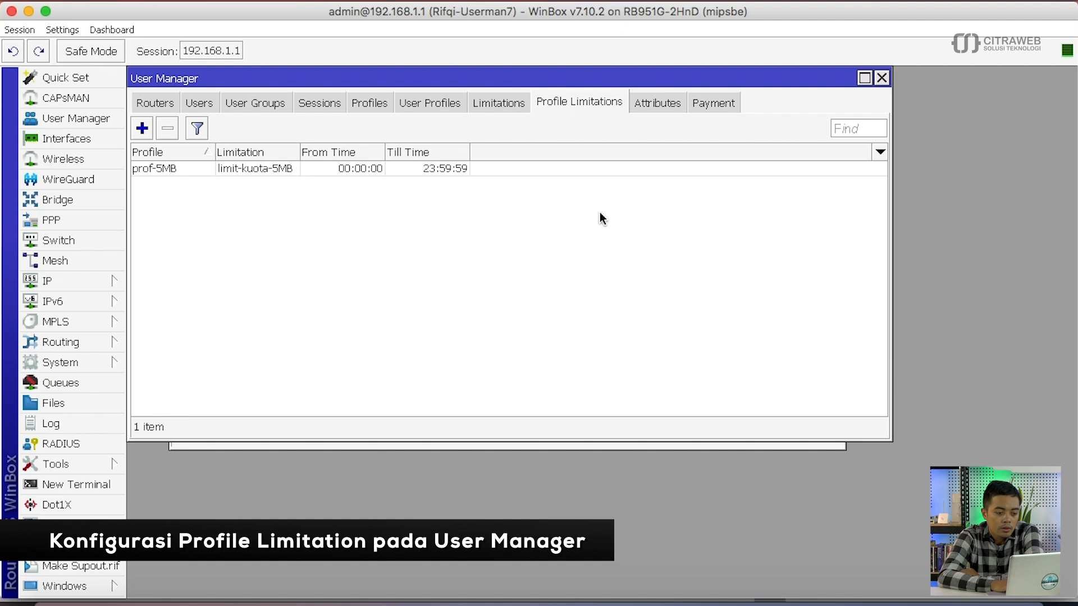
- Link profile prof-10MB to limitation limit-kuota-10MB
click(142, 128)
click(355, 216)
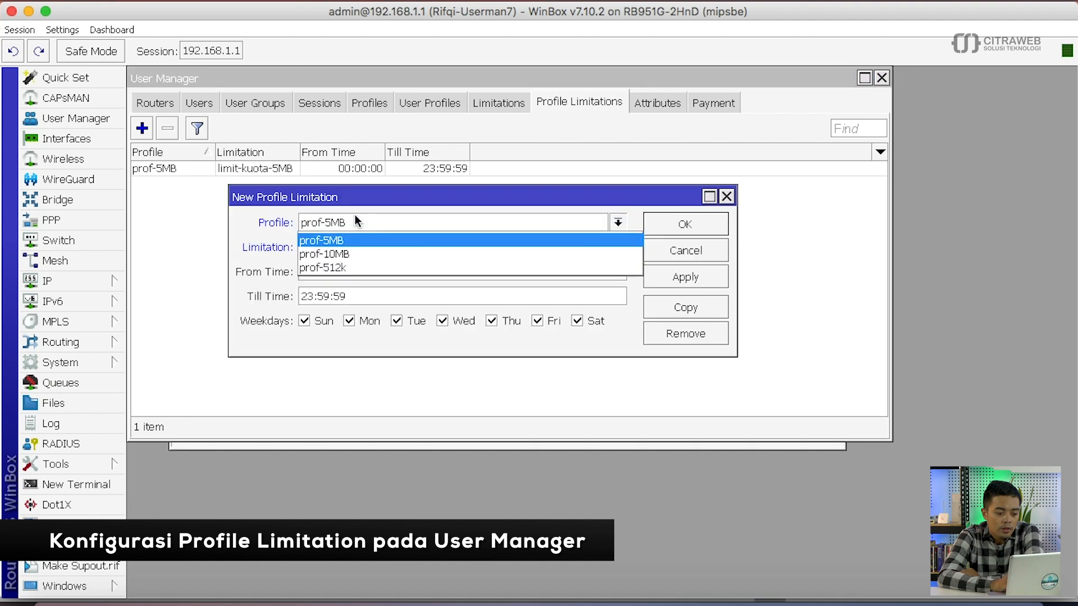
click(359, 252)
click(384, 253)
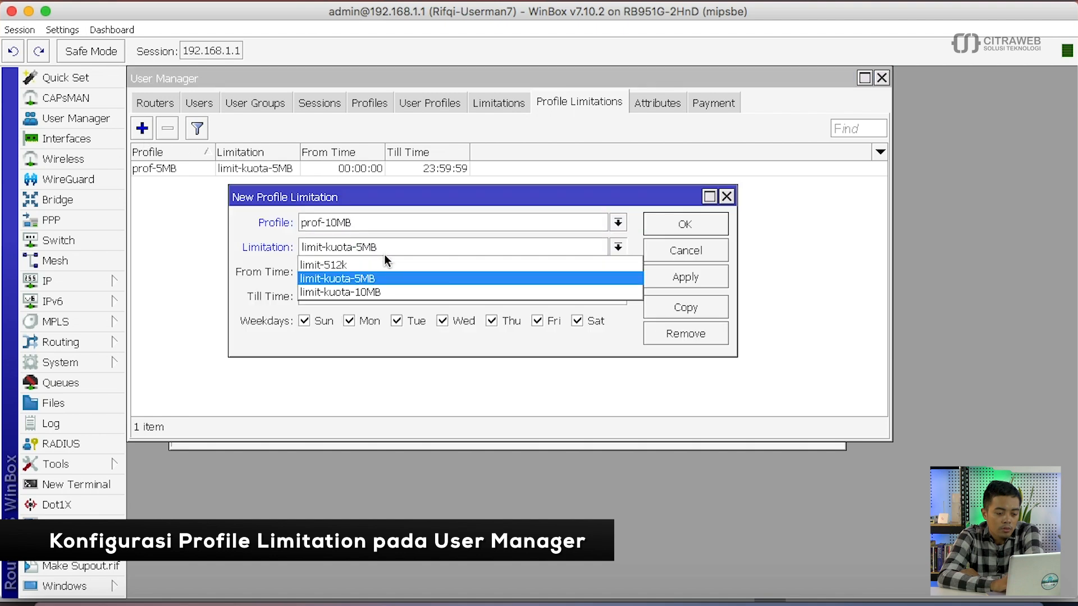
click(386, 290)
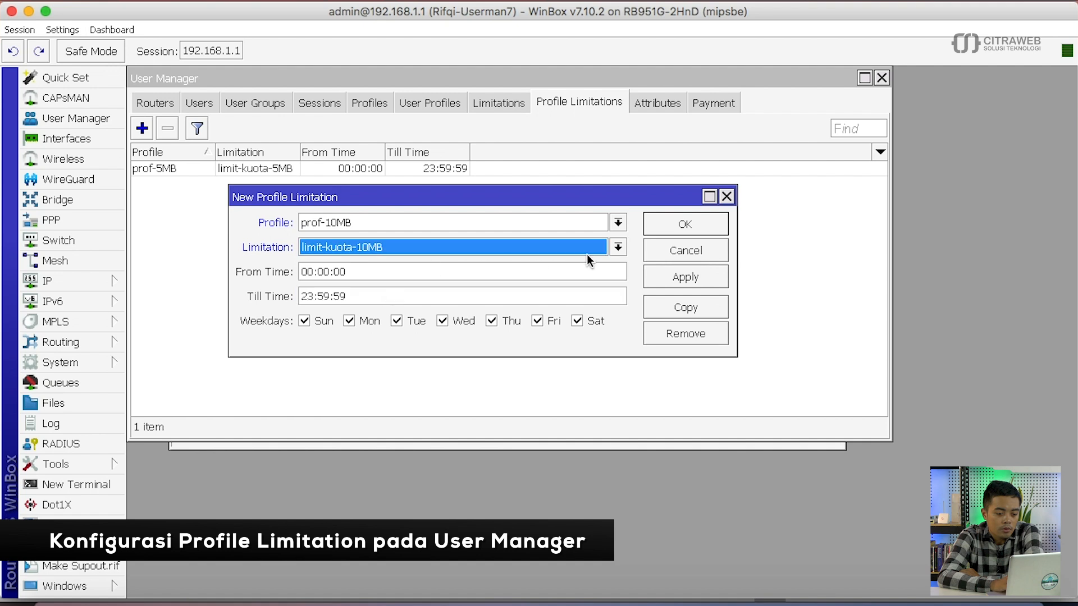
click(672, 224)
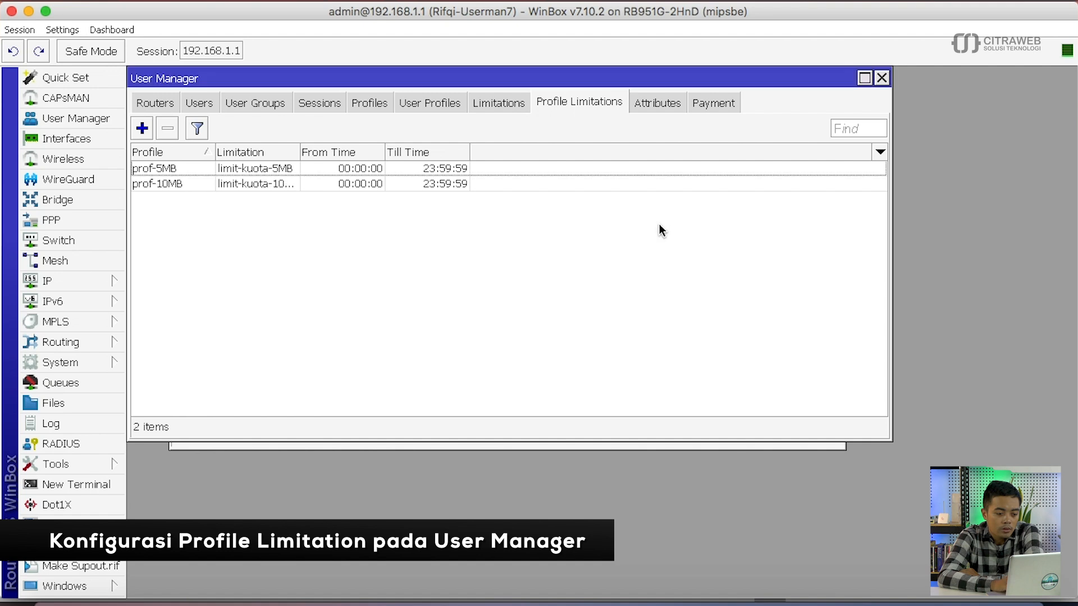
- Link profile prof-512k to limitation limit-512k
click(142, 129)
click(339, 224)
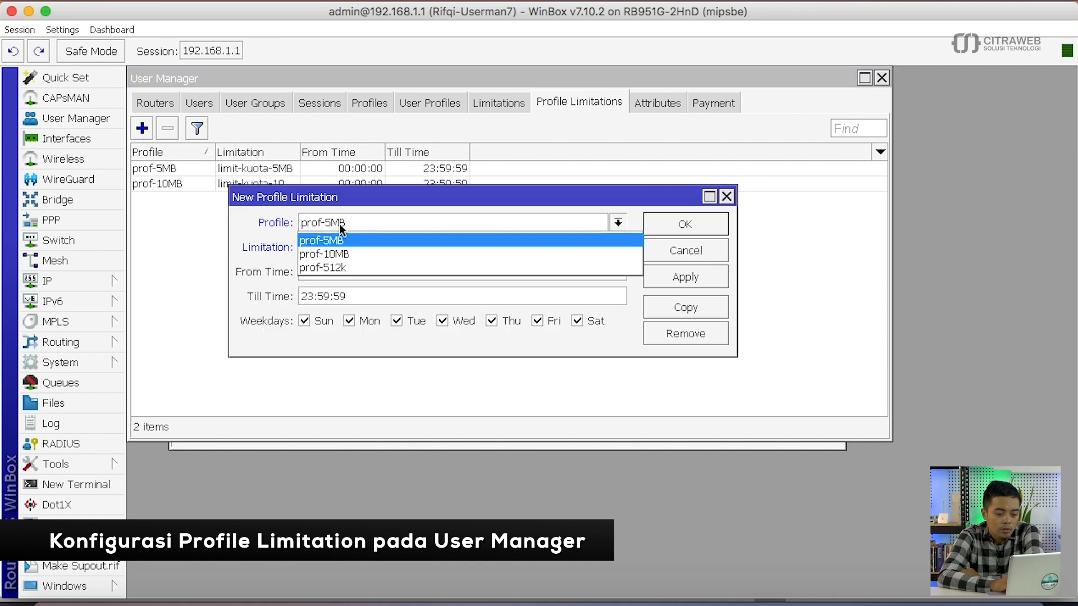
click(354, 266)
click(417, 247)
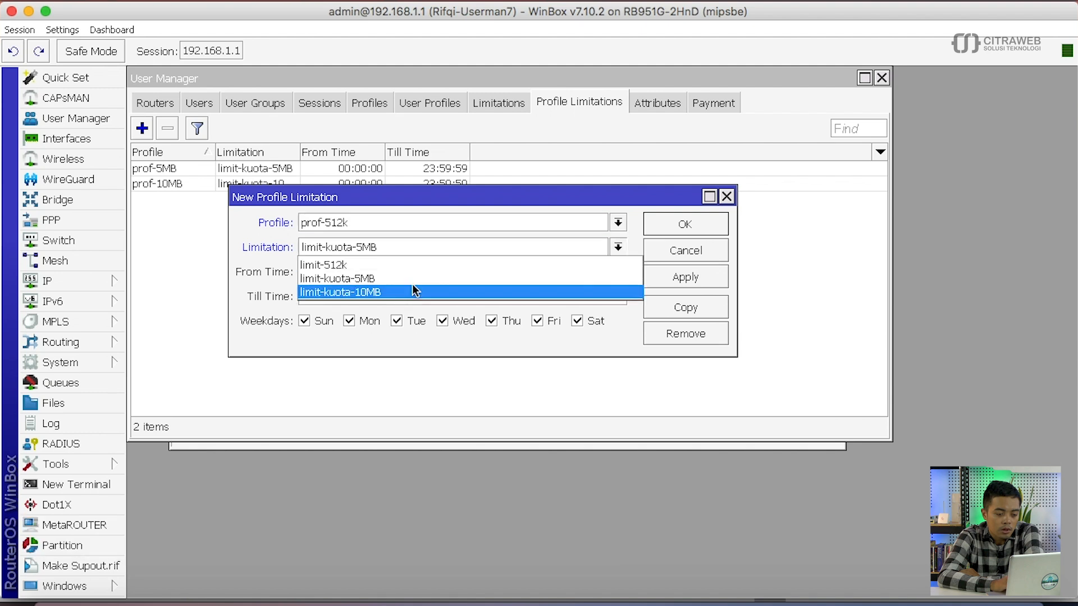
click(448, 264)
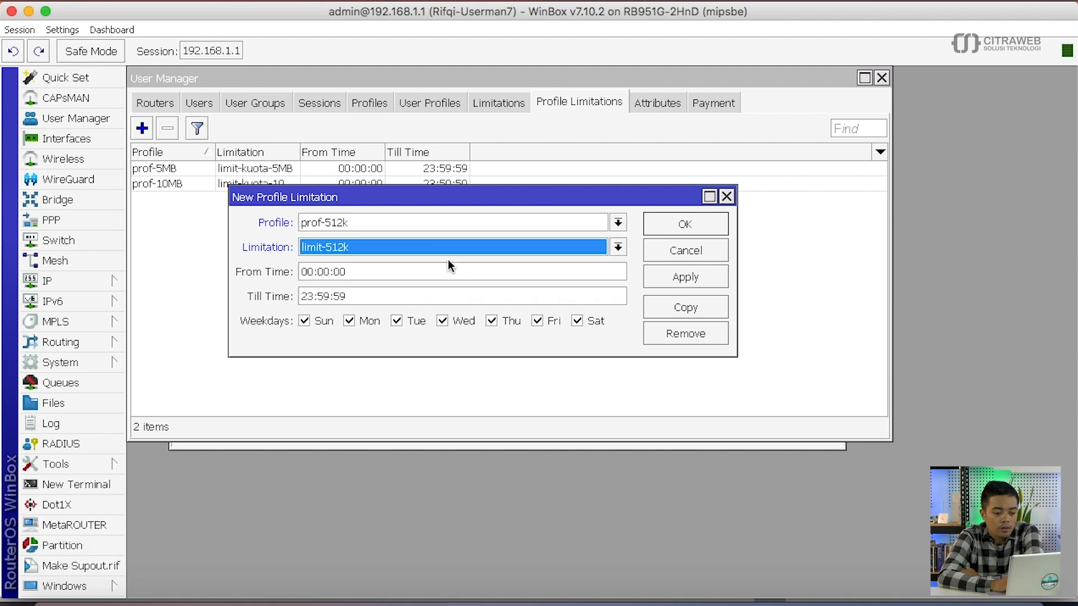
click(678, 278)
click(671, 218)
- Widen the Limitation column and check the three profile-limitation rows
click(266, 194)
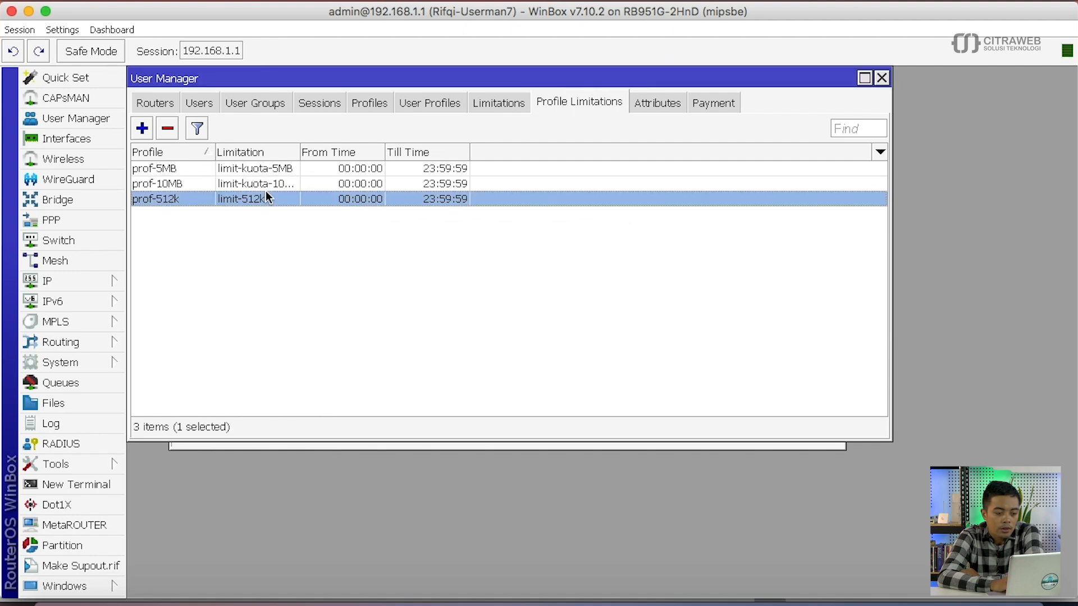
drag(301, 151, 320, 152)
click(301, 167)
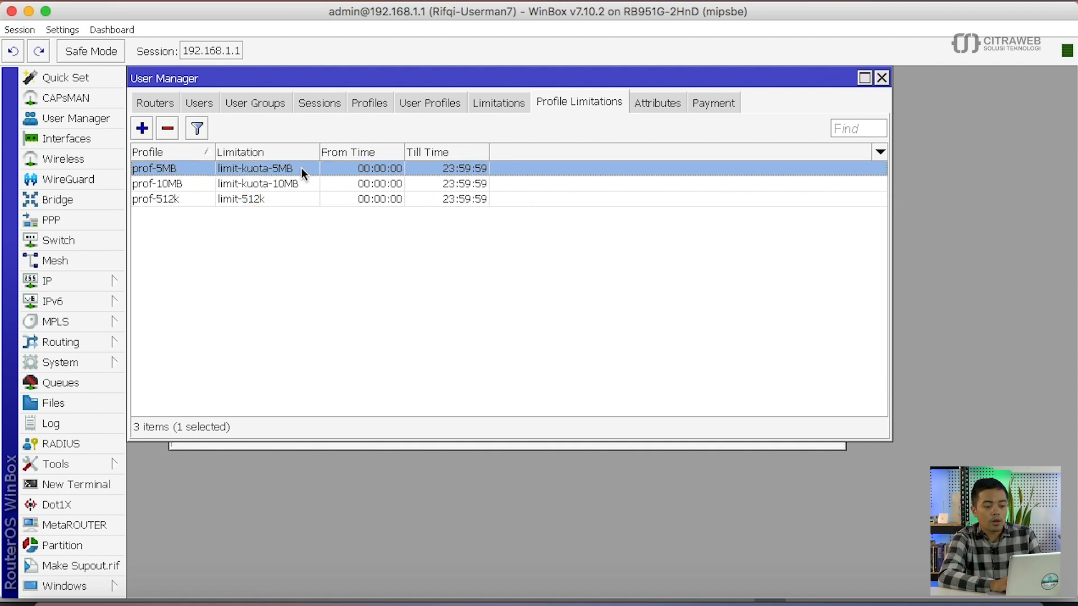
click(306, 199)
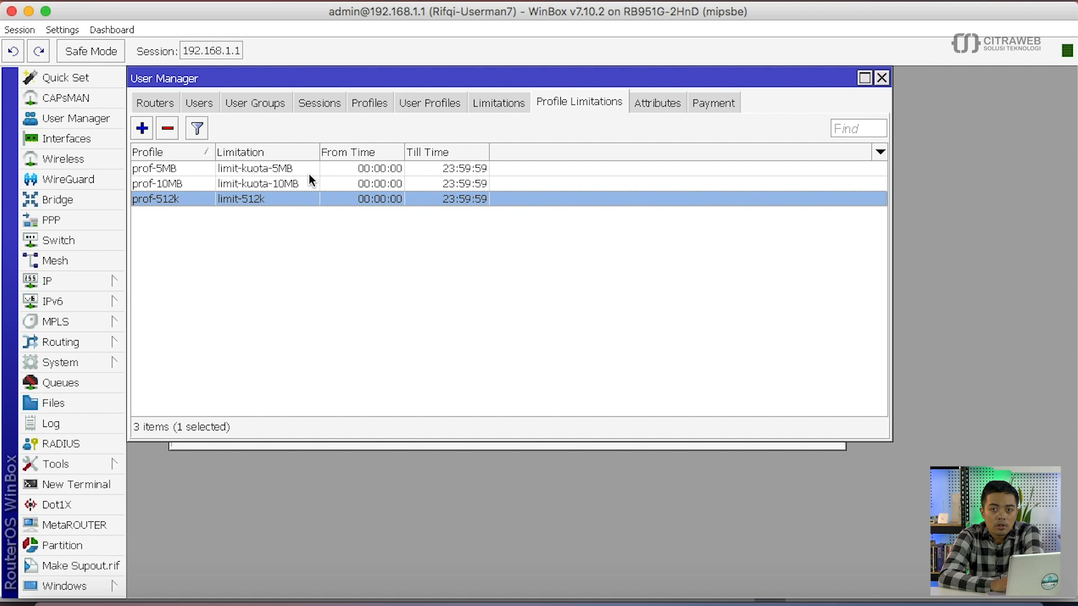
click(197, 101)
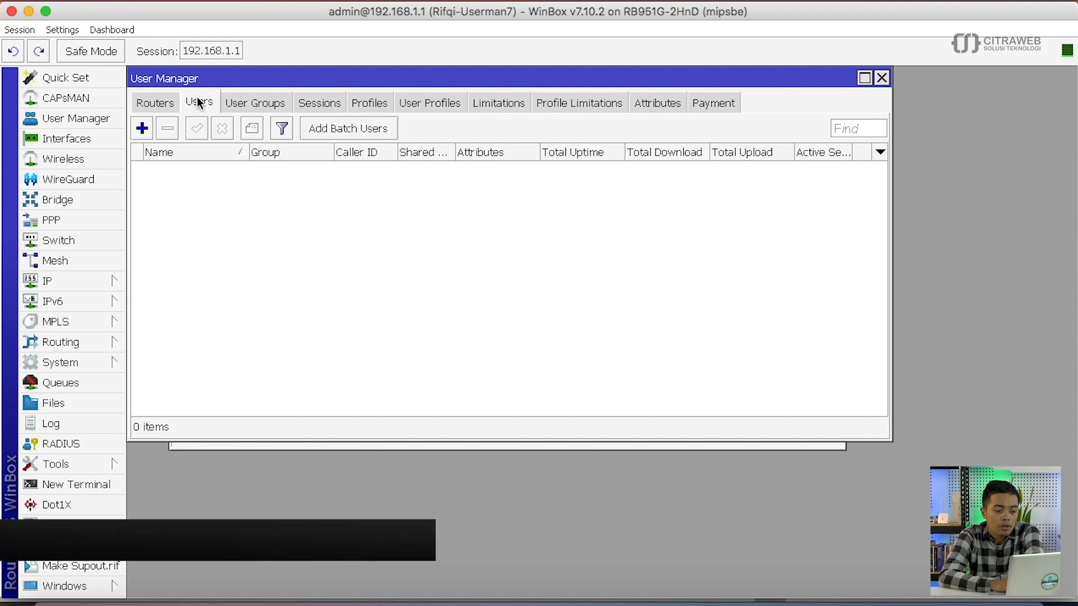
- Add the hotspot user user1 with its password
click(142, 128)
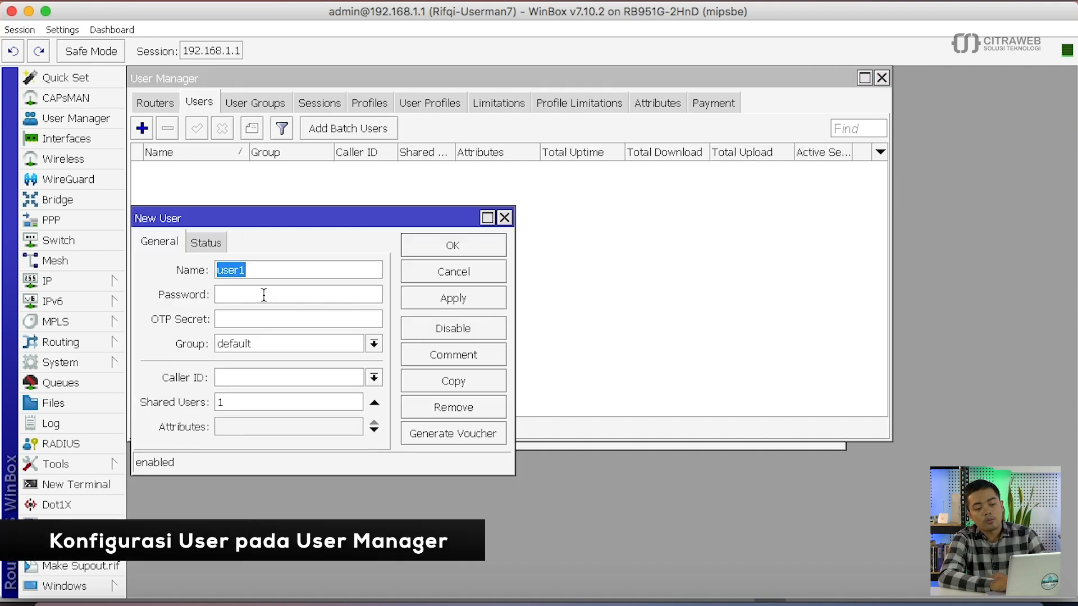
click(264, 294)
text(user1)
key(Return)
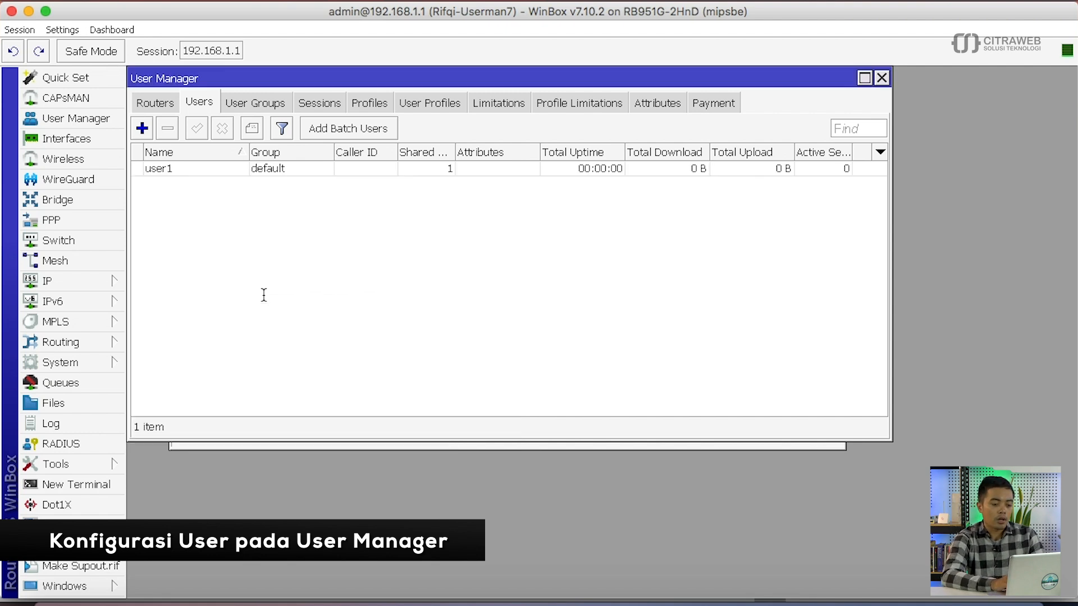
- Add user2 with its password and bring up the User Profiles list
click(142, 128)
key(Tab)
text(user2)
key(Return)
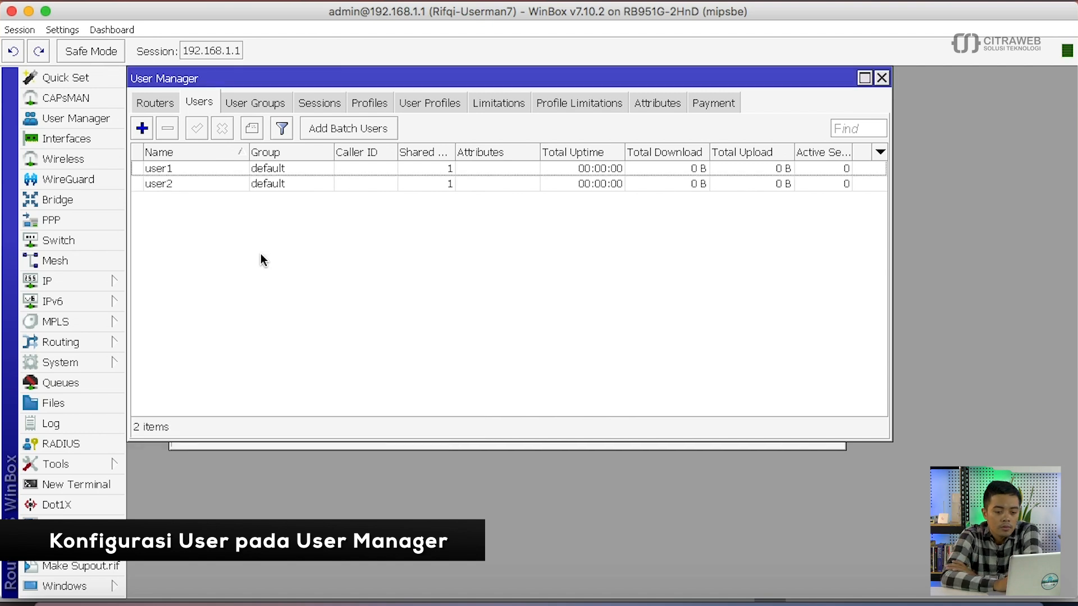
click(431, 102)
- Assign prof-10MB to user1
click(149, 131)
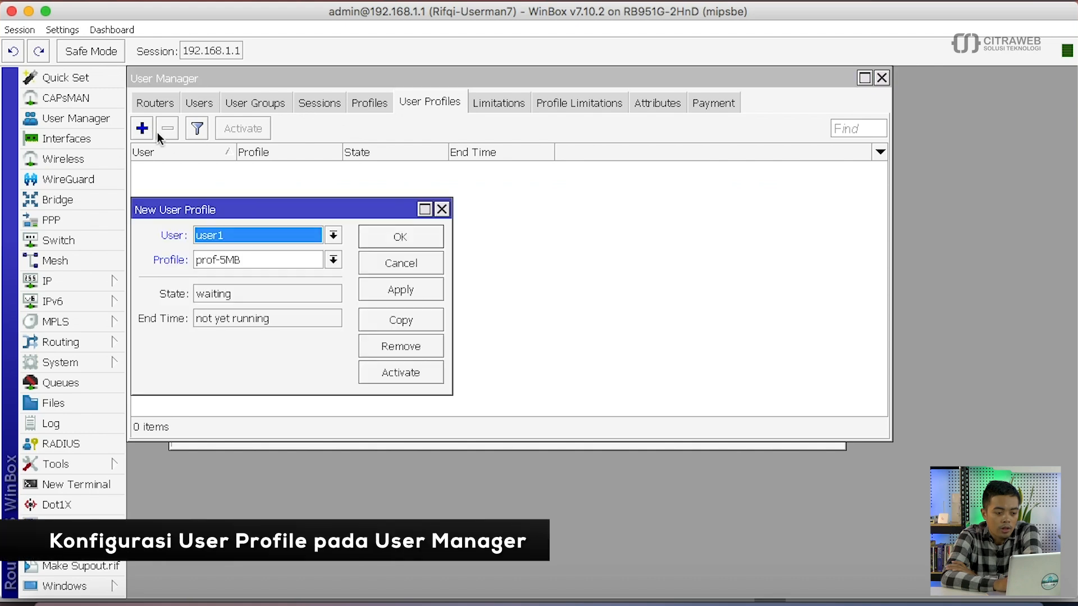
click(251, 231)
click(252, 236)
click(265, 260)
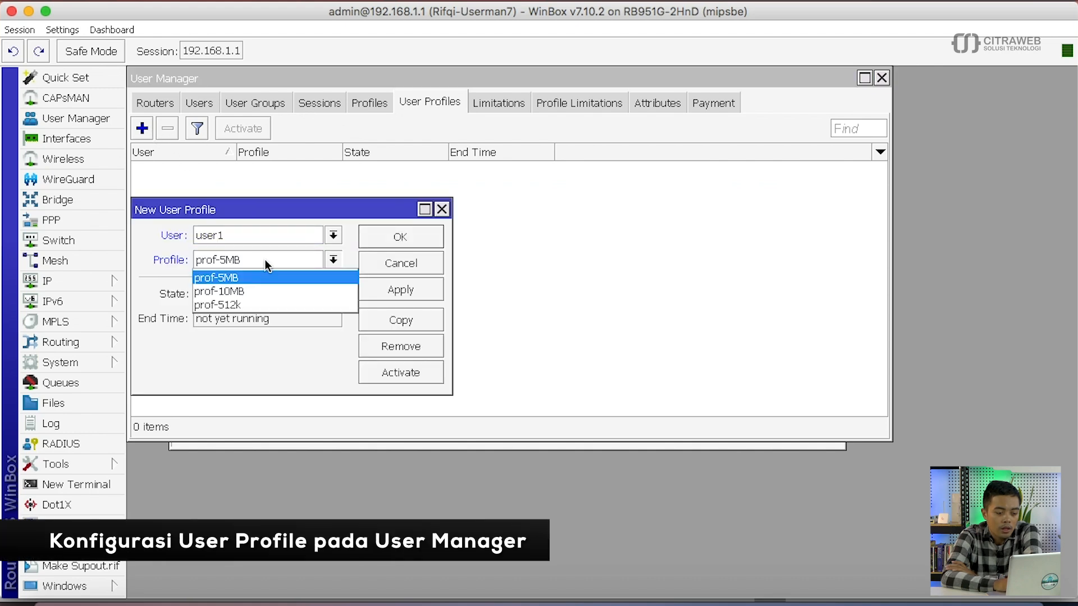
click(271, 290)
click(389, 285)
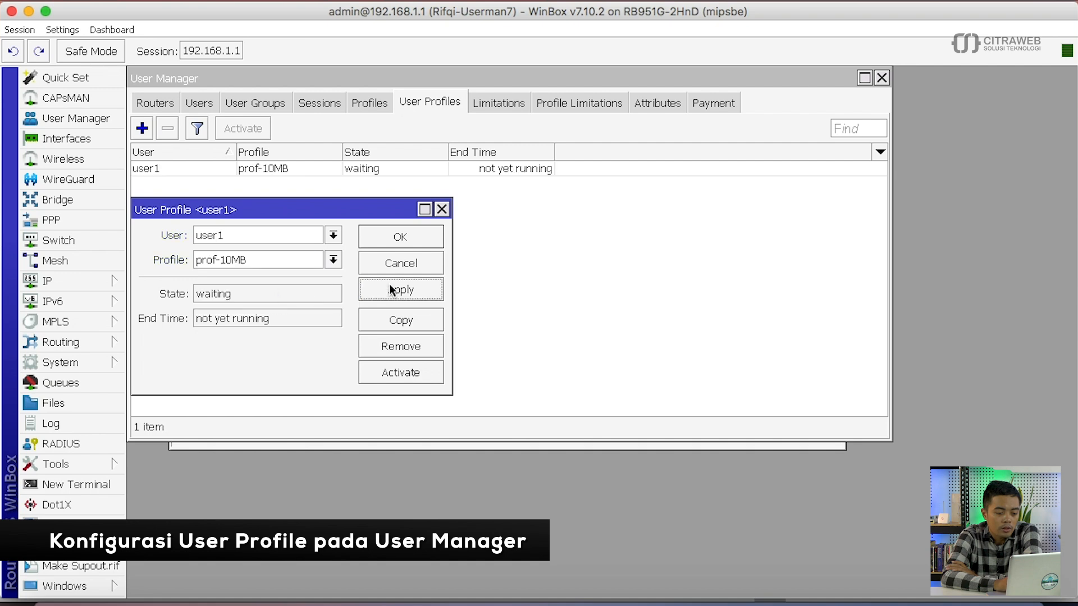
click(426, 239)
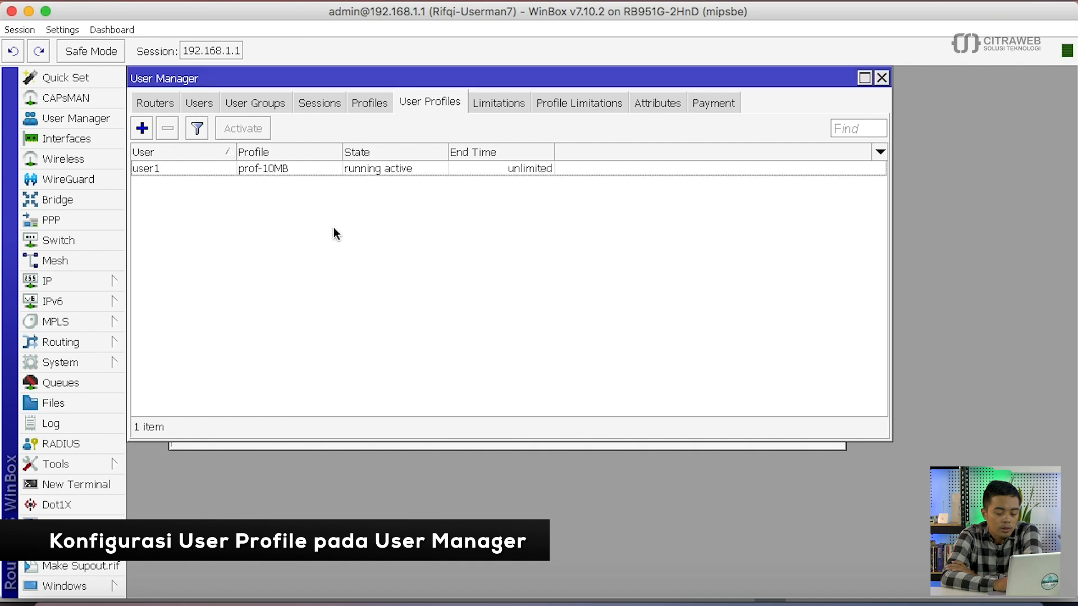
- Assign prof-5MB to user2
click(142, 128)
click(237, 234)
click(242, 263)
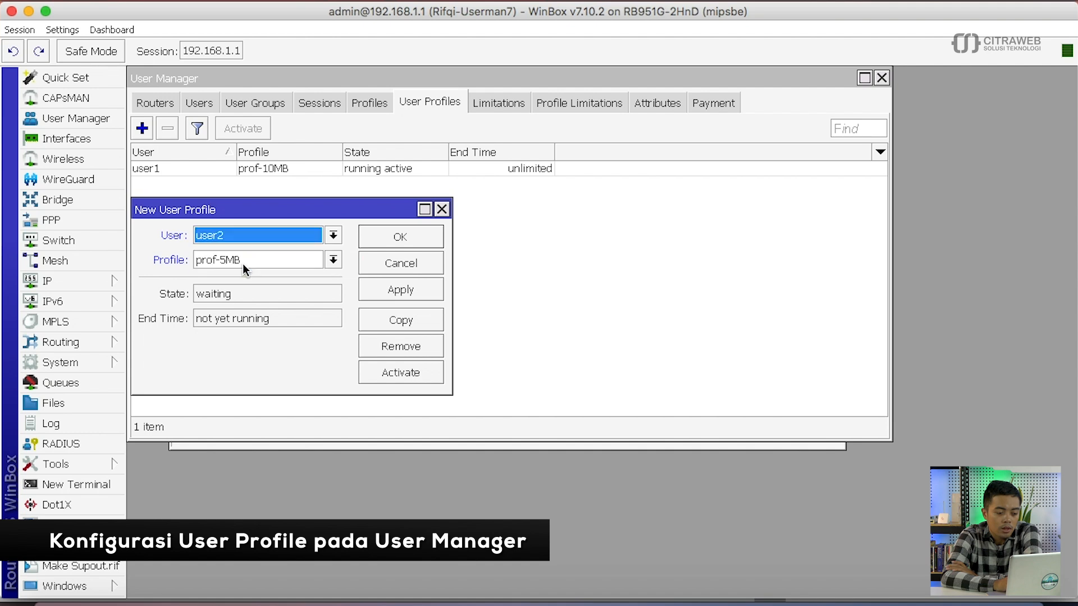
click(264, 263)
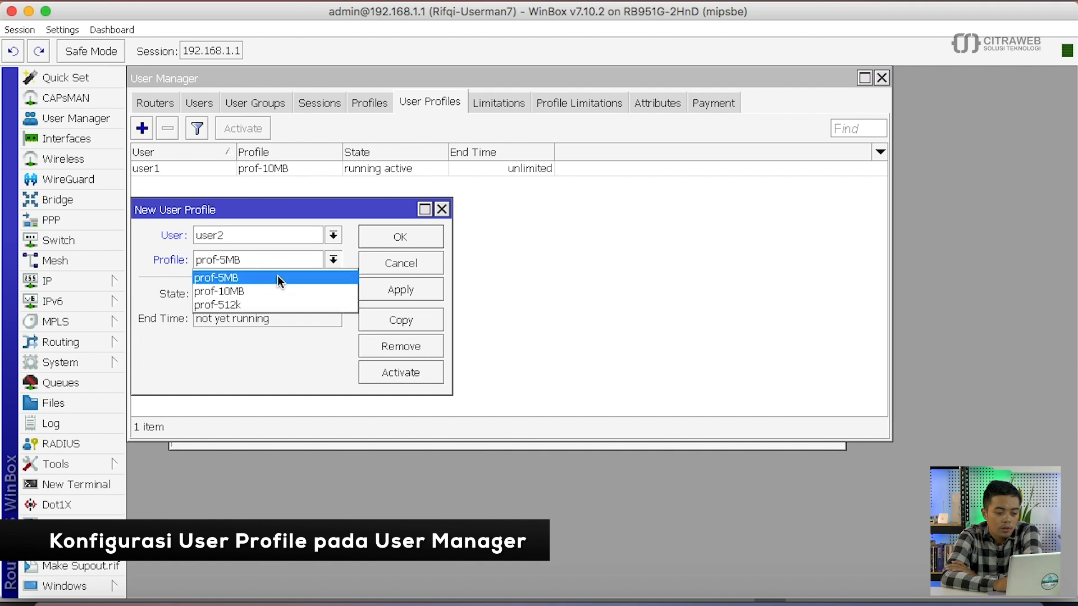
click(278, 277)
click(390, 286)
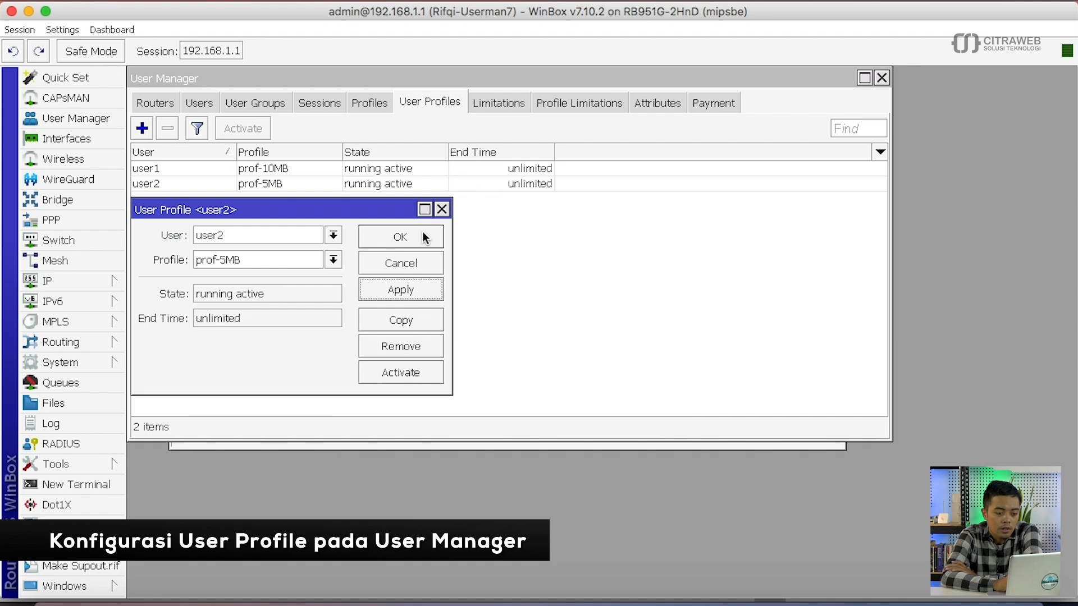
click(422, 233)
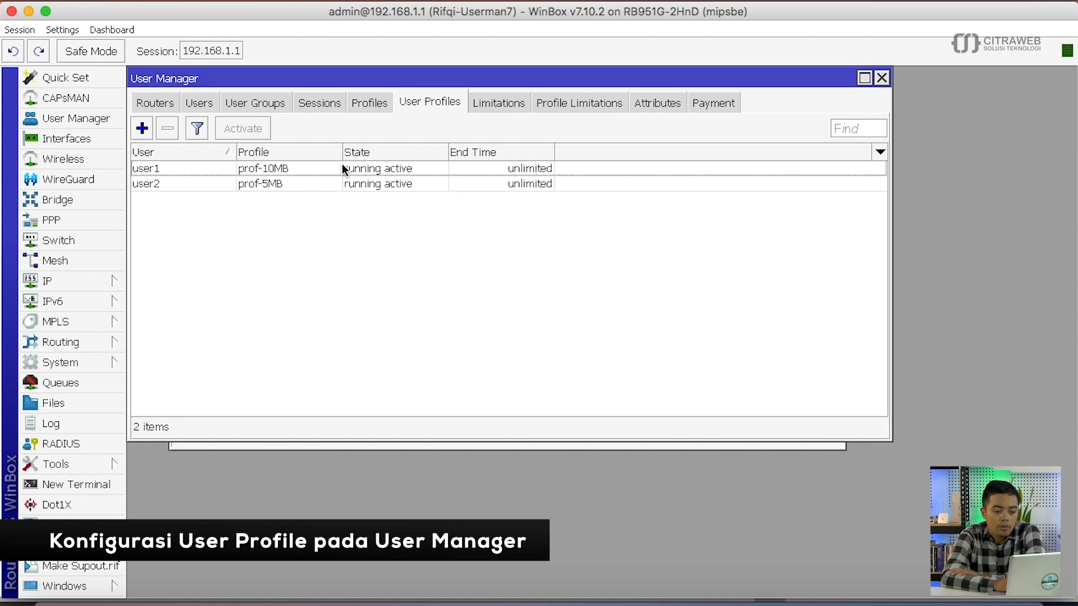
- Add prof-512k as an extra profile for user2
click(348, 186)
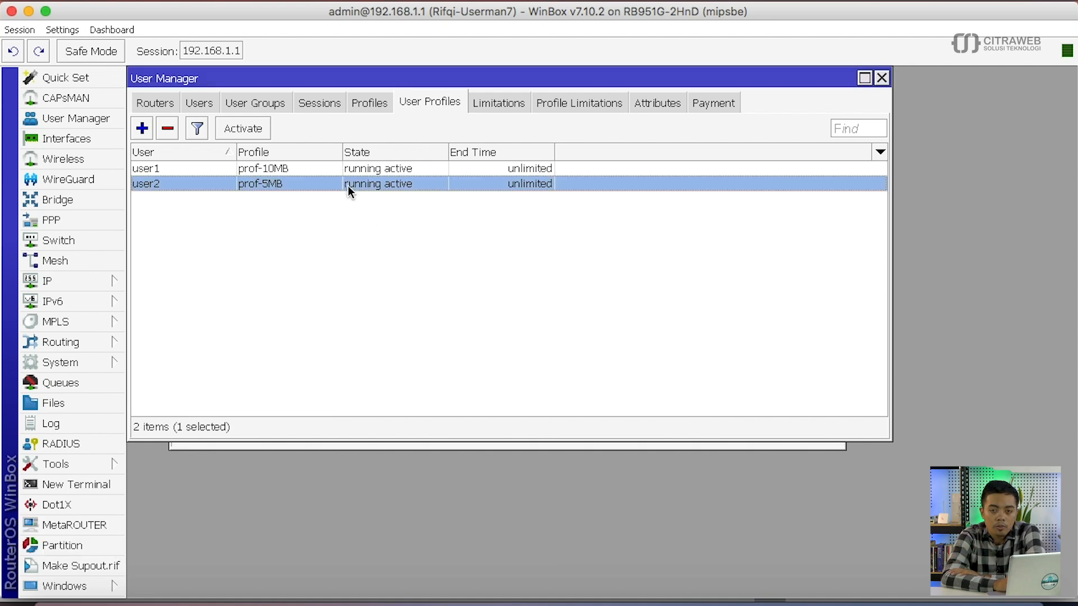
click(277, 218)
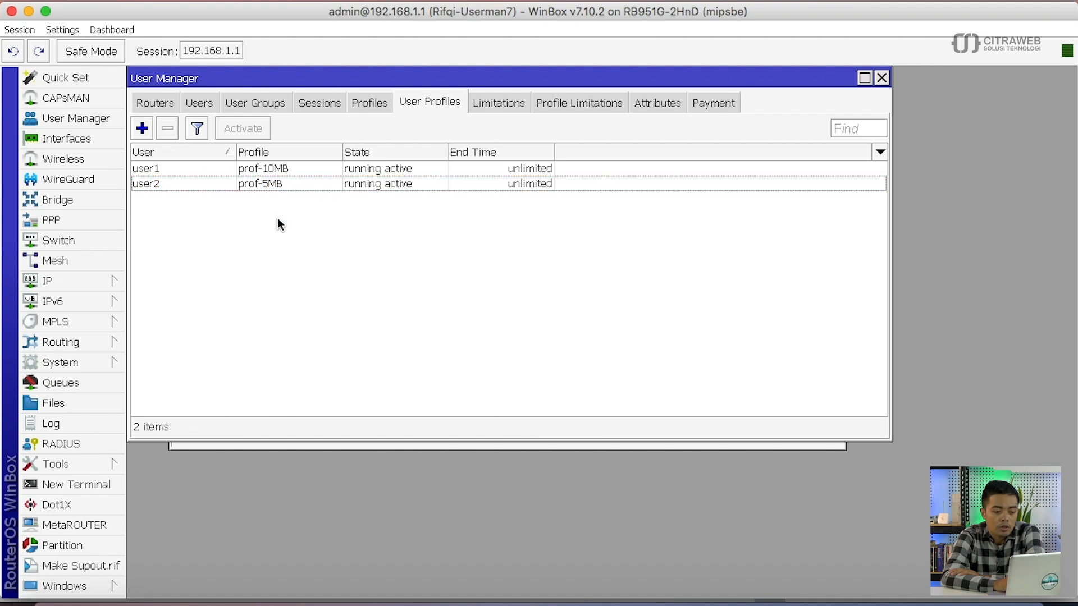
click(235, 185)
click(141, 134)
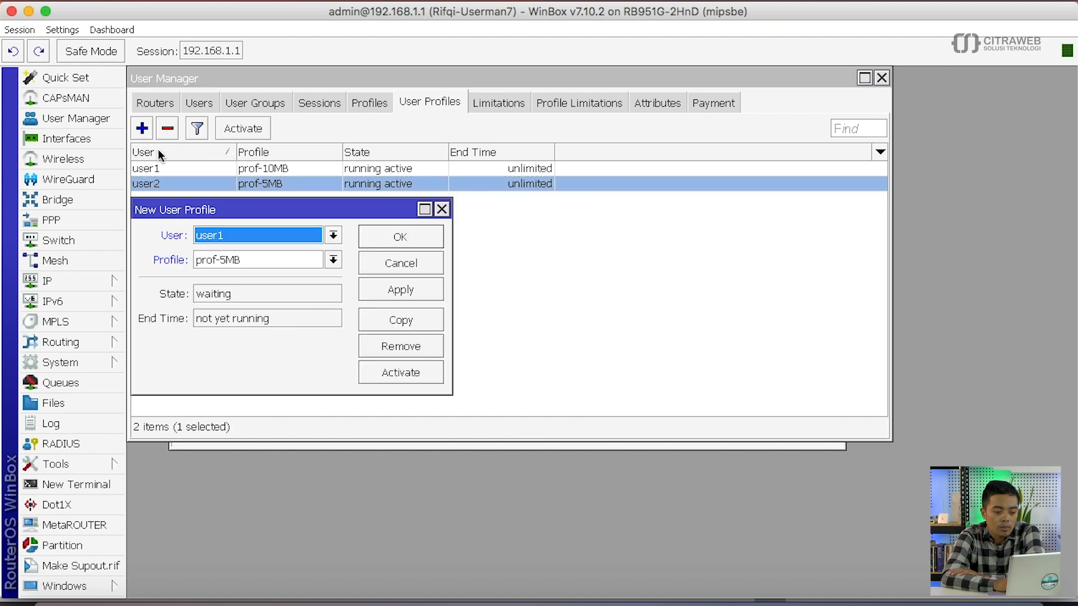
click(225, 240)
click(232, 270)
click(259, 263)
click(262, 306)
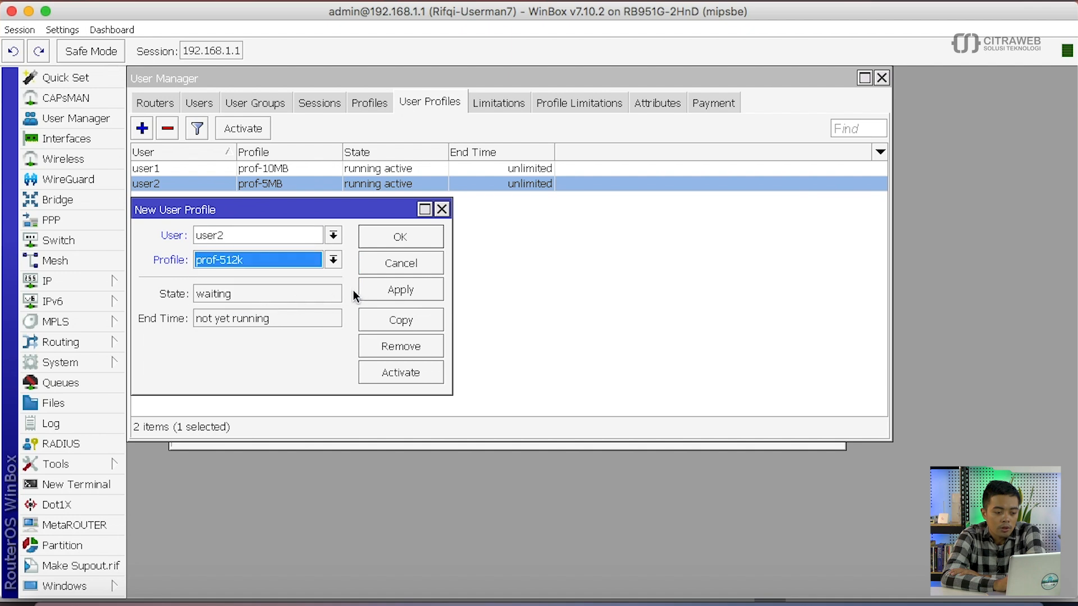
click(380, 291)
click(423, 234)
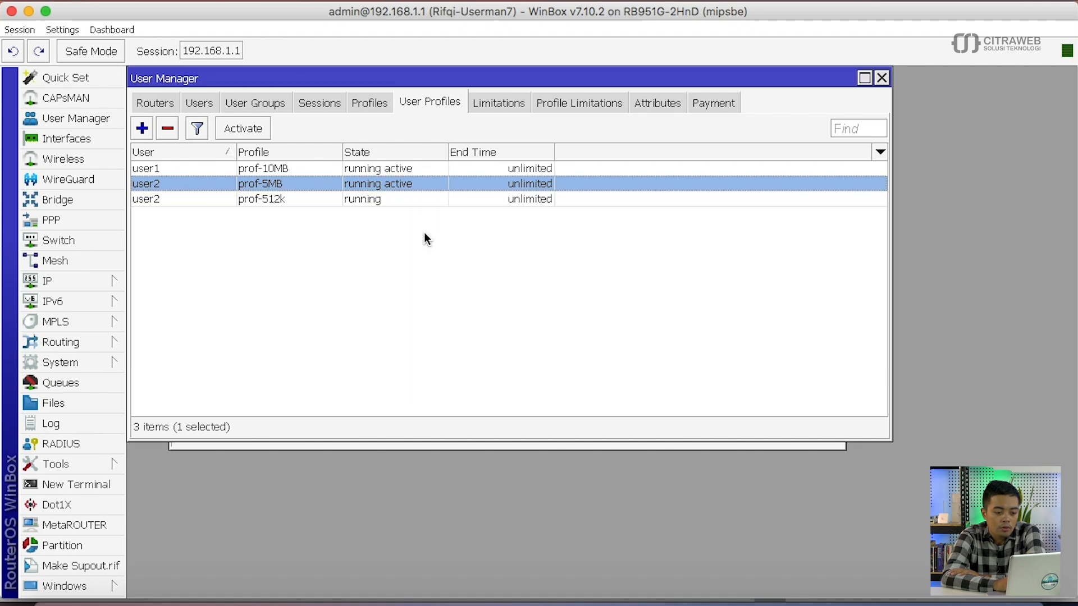
- Check user2's prof-5MB and prof-512k assignment rows in the list
click(318, 200)
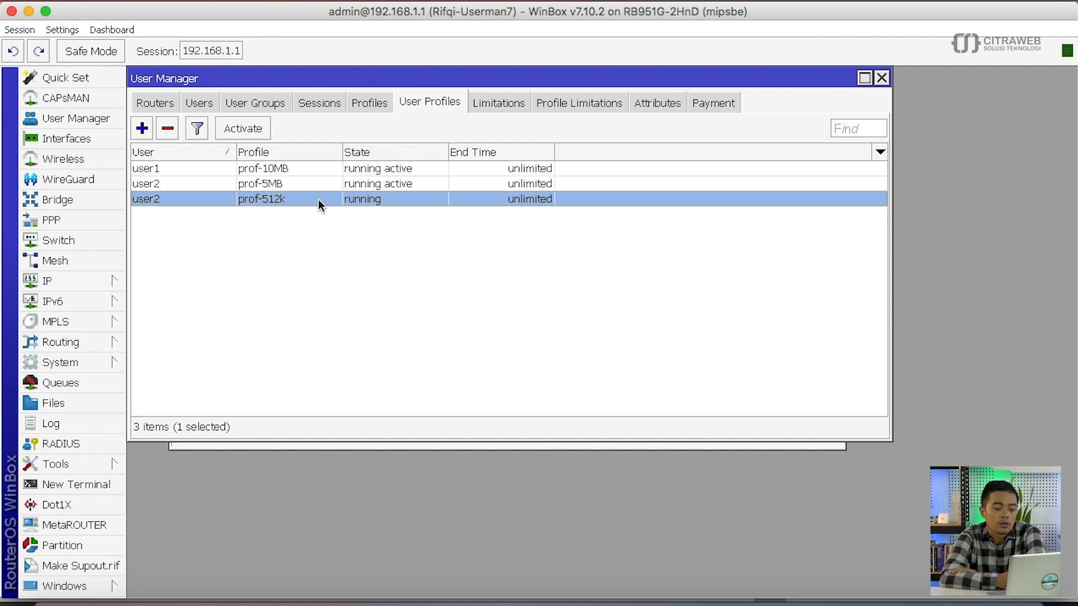
click(306, 185)
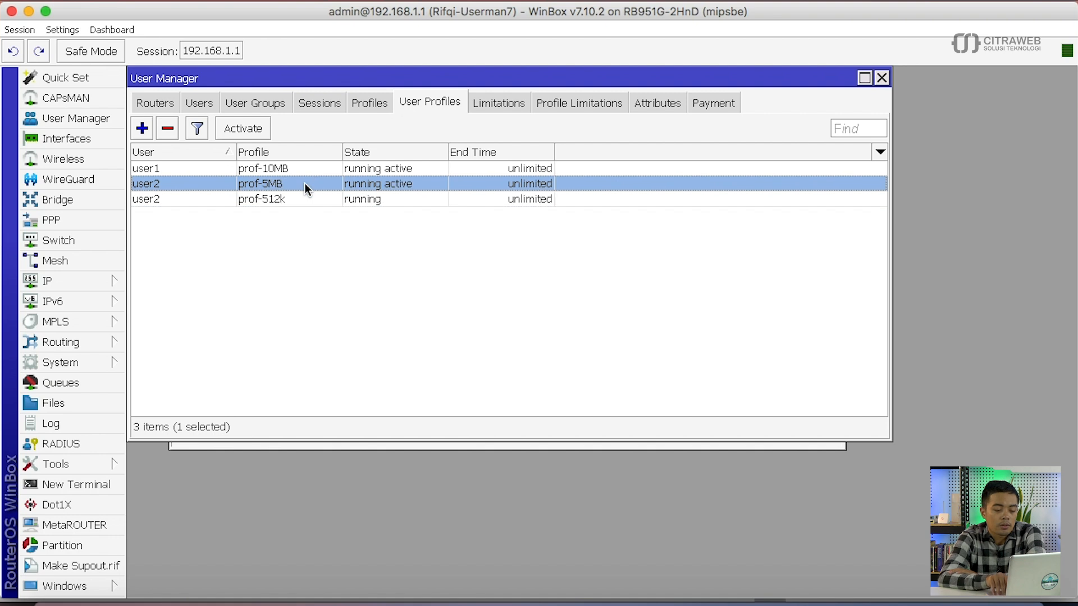
key(Down)
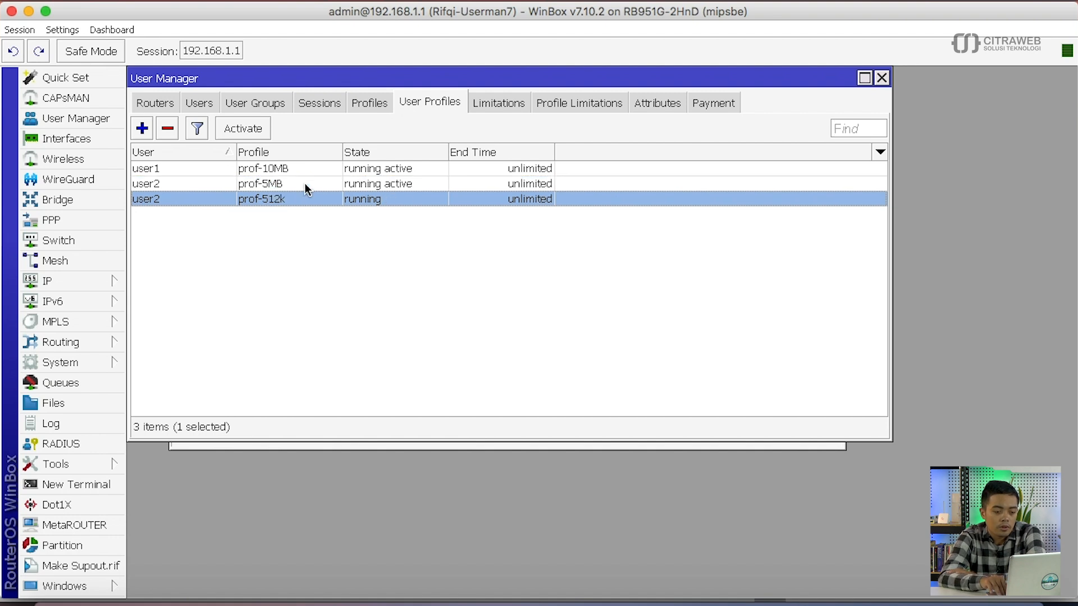
click(305, 183)
key(Down)
click(304, 183)
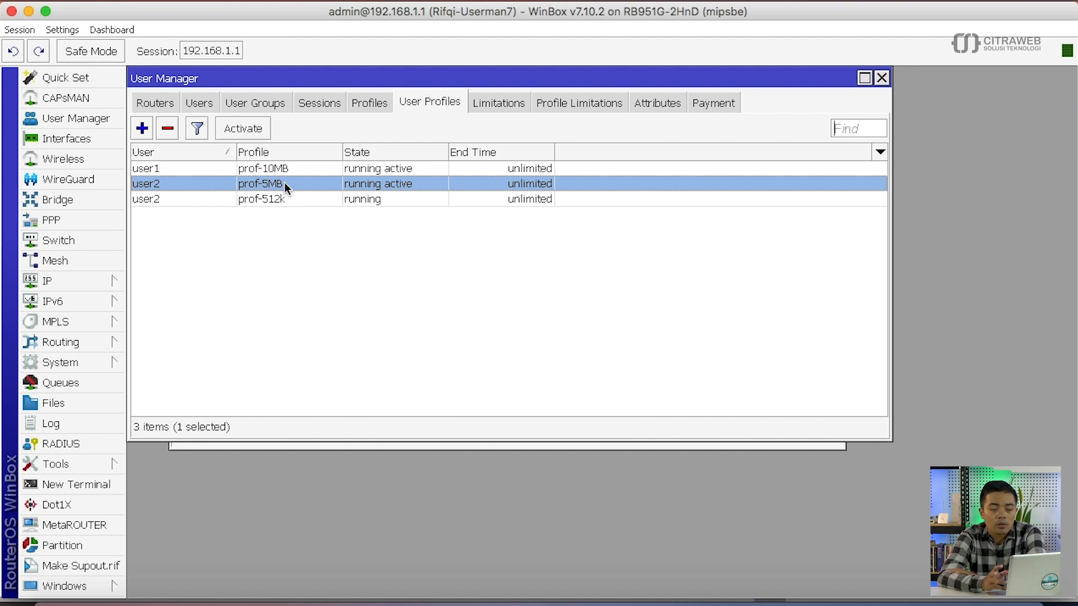
click(311, 232)
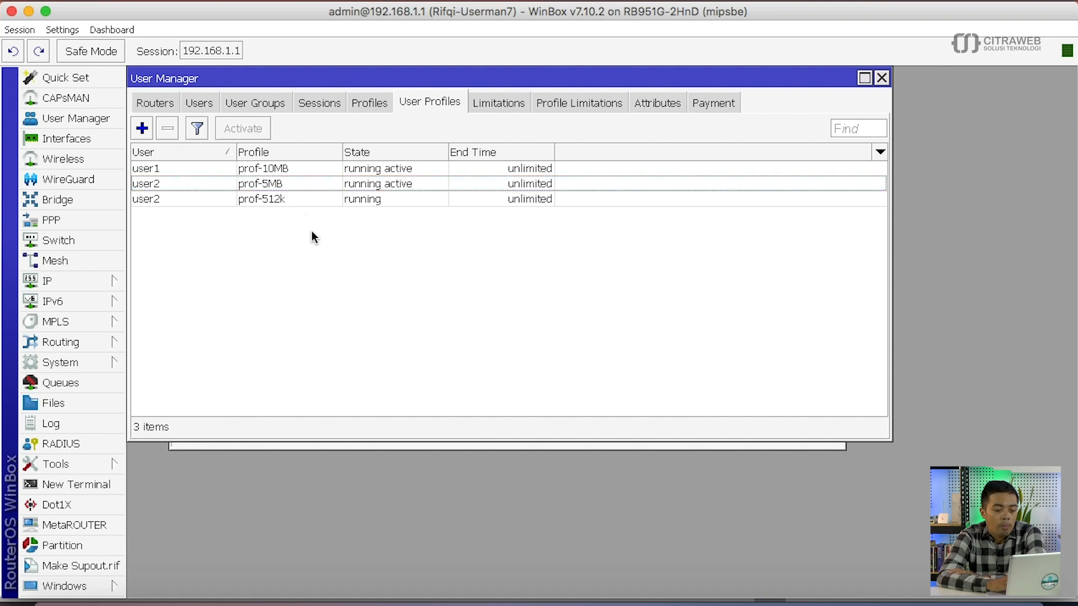
click(275, 184)
click(304, 230)
- Join the HotspotUserman Wi-Fi network
click(762, 1)
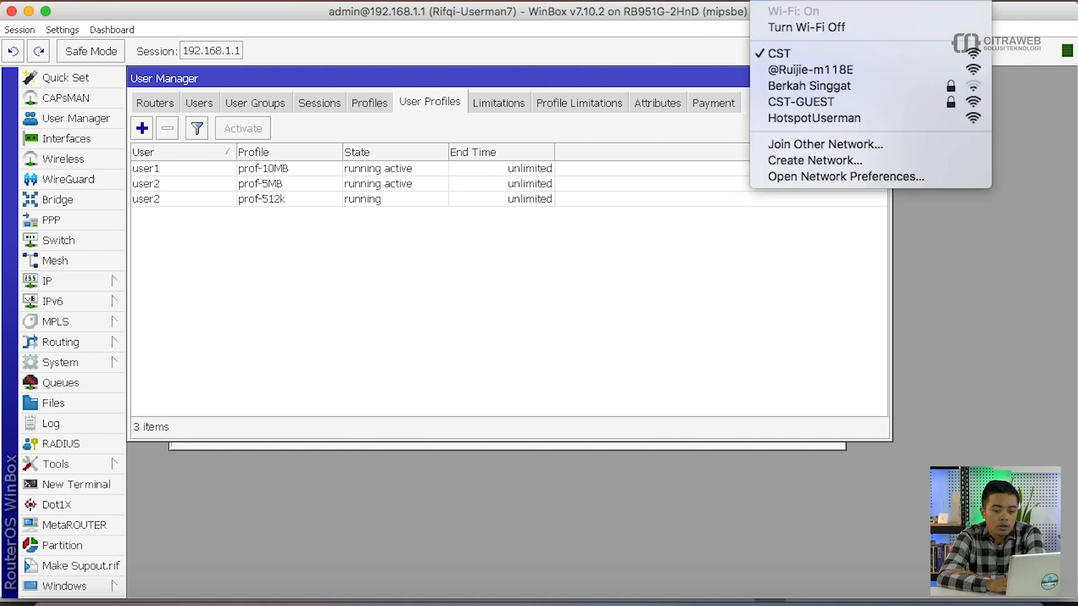
click(783, 118)
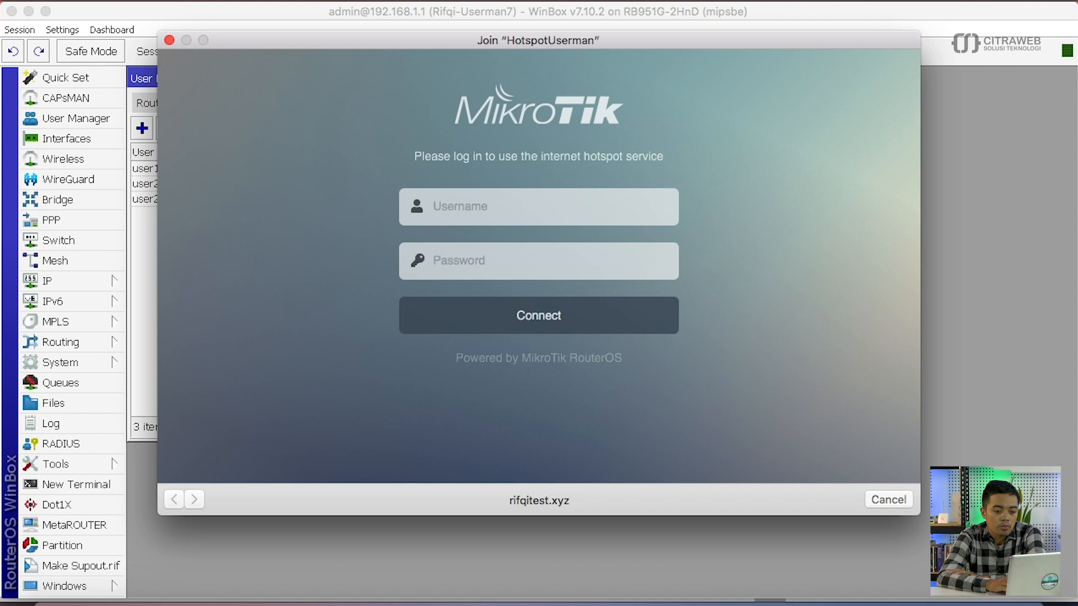
click(762, 1)
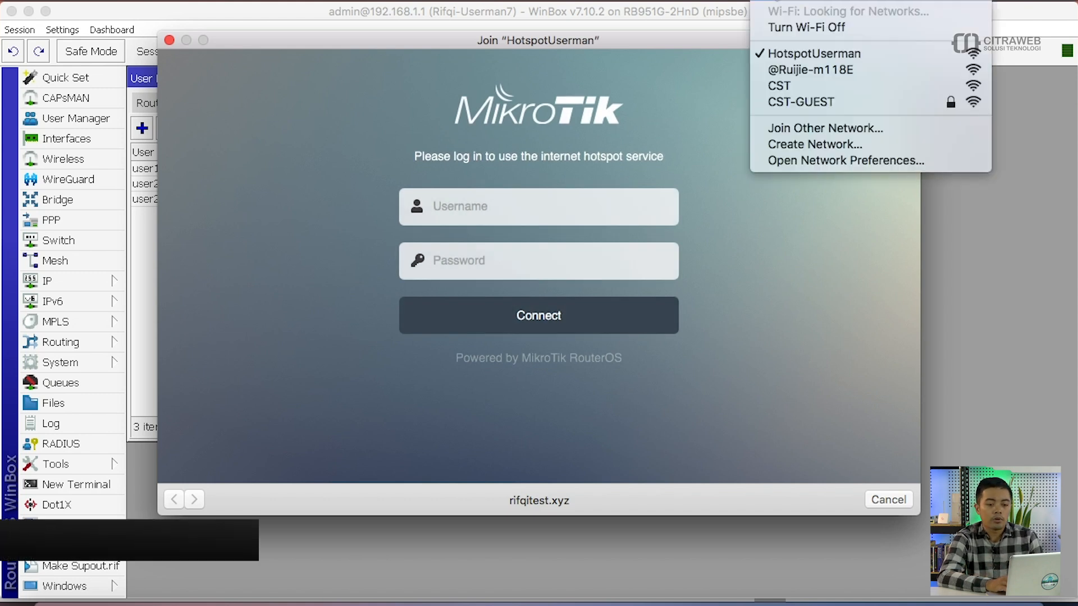
click(554, 197)
- Log in to the hotspot as user1 with its password and close the Success window
click(543, 212)
key(Tab)
key(Return)
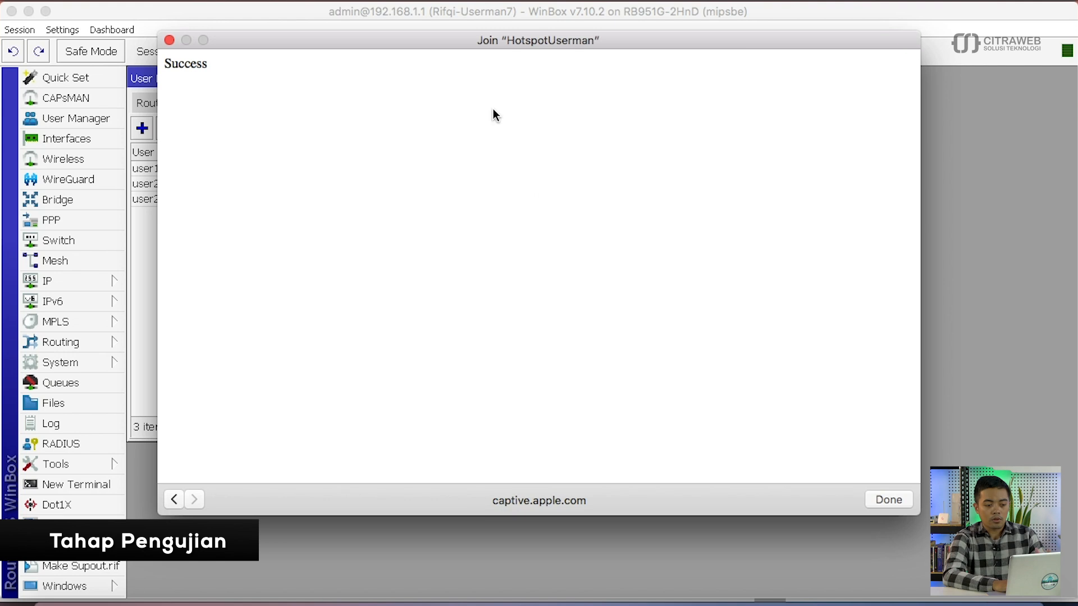
click(888, 500)
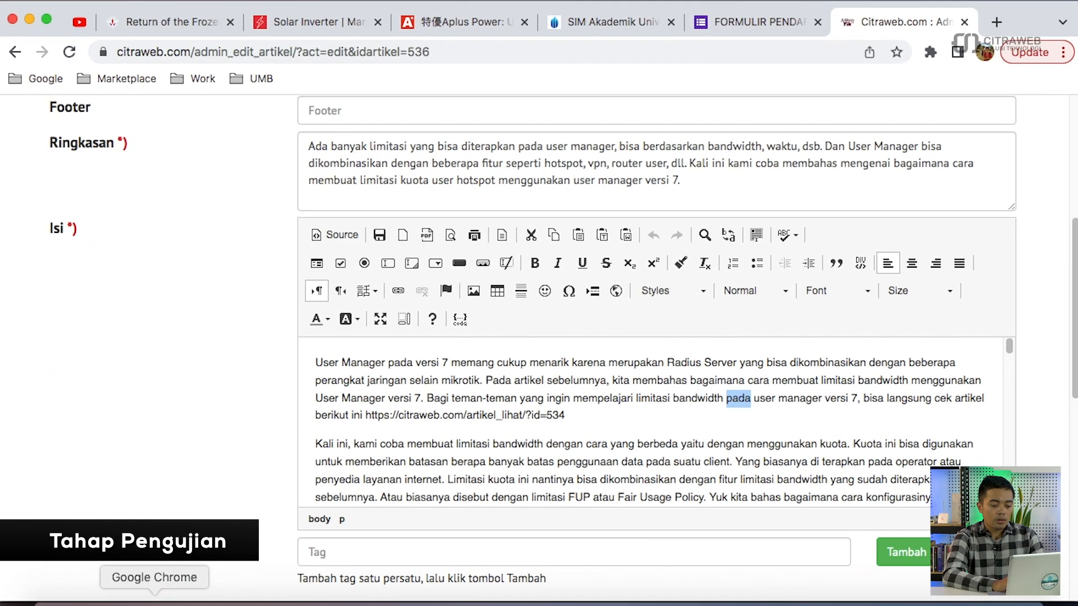
- Reload Chrome's hotspot status page to confirm user1 is logged in
right_click(155, 596)
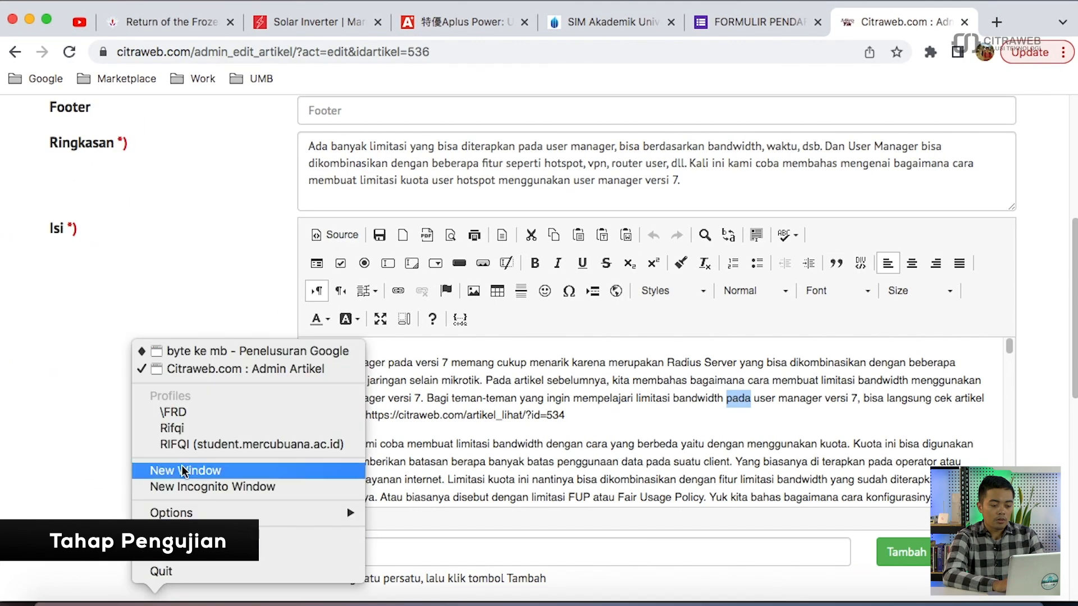
click(176, 354)
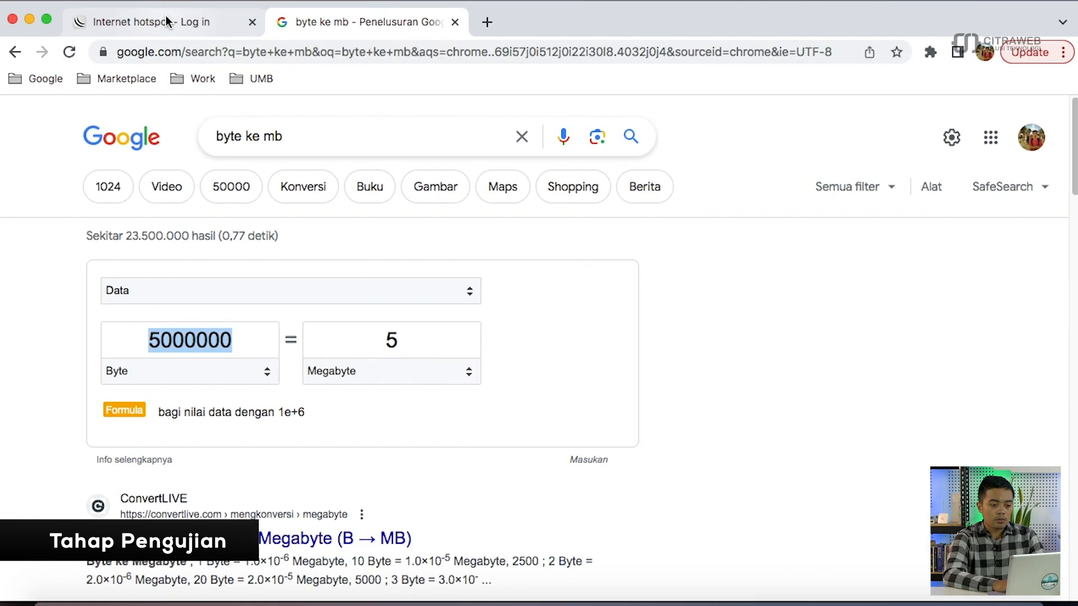
click(166, 17)
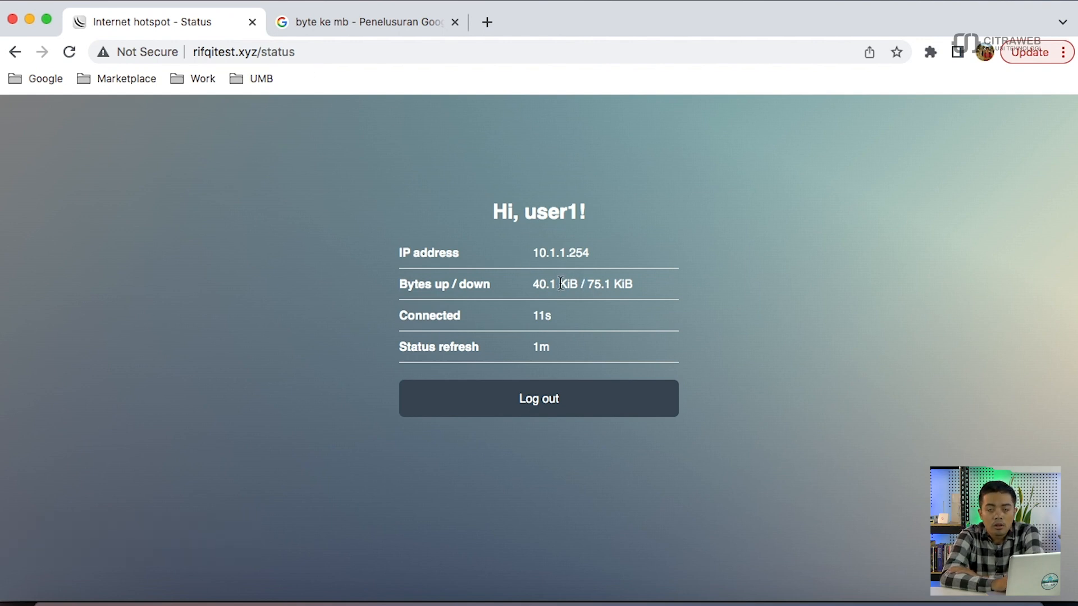
click(69, 51)
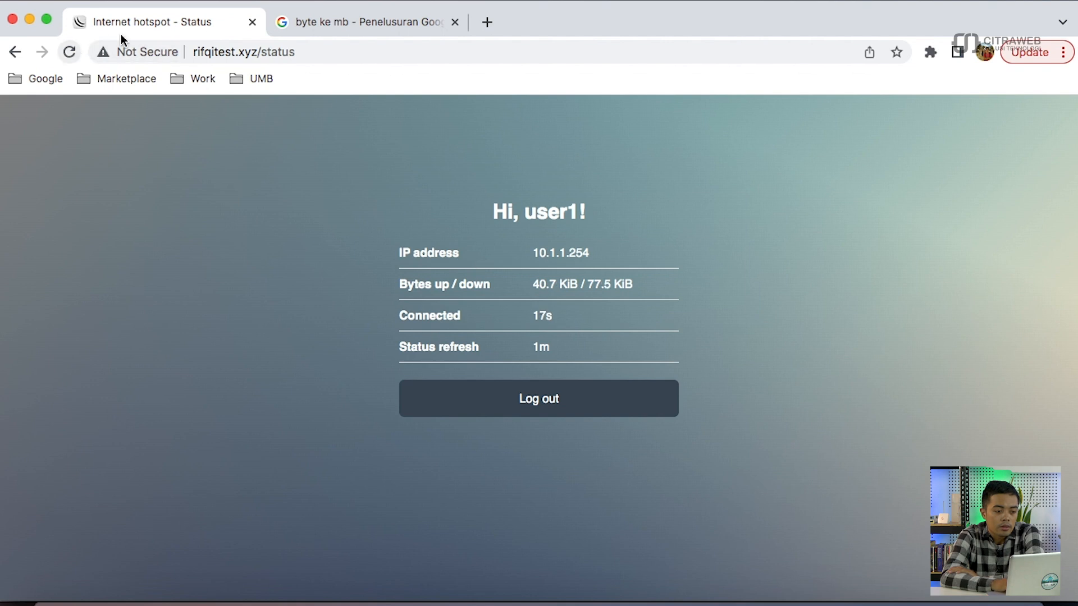
- Load YouTube in the other tab via 'yo' in the address bar, then return to WinBox
click(308, 33)
click(320, 49)
text(yo)
key(Return)
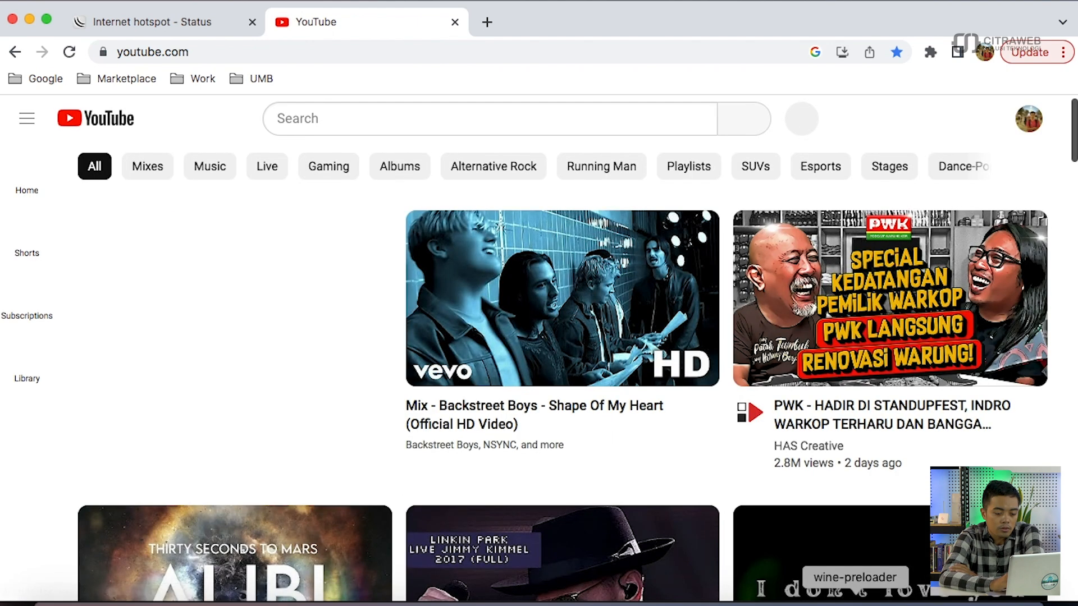
click(855, 604)
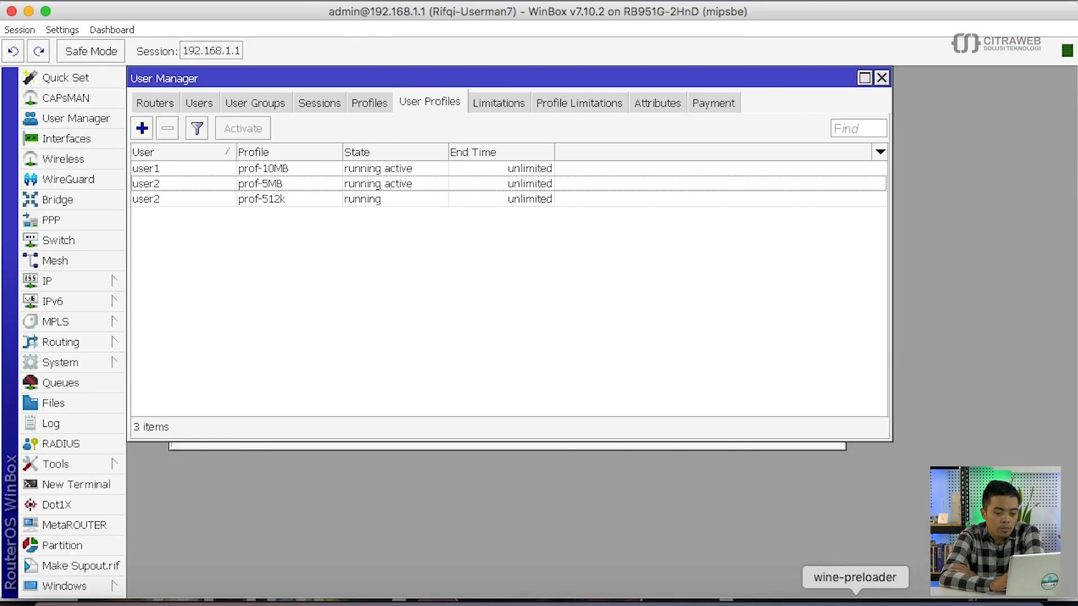
- Review user1's traffic totals and its prof-10MB assignment in User Manager
click(202, 102)
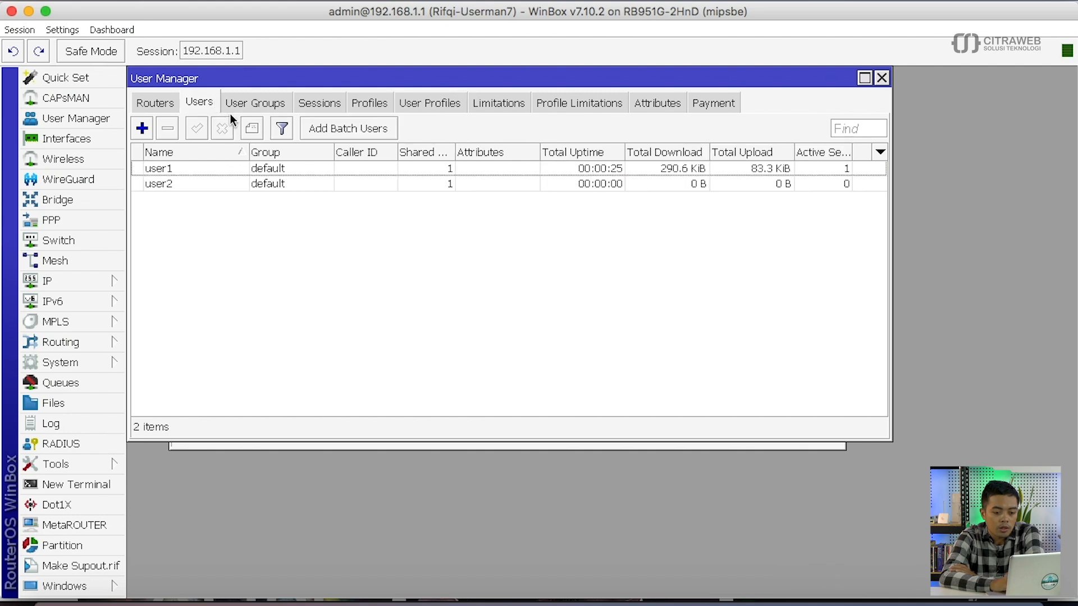
click(693, 172)
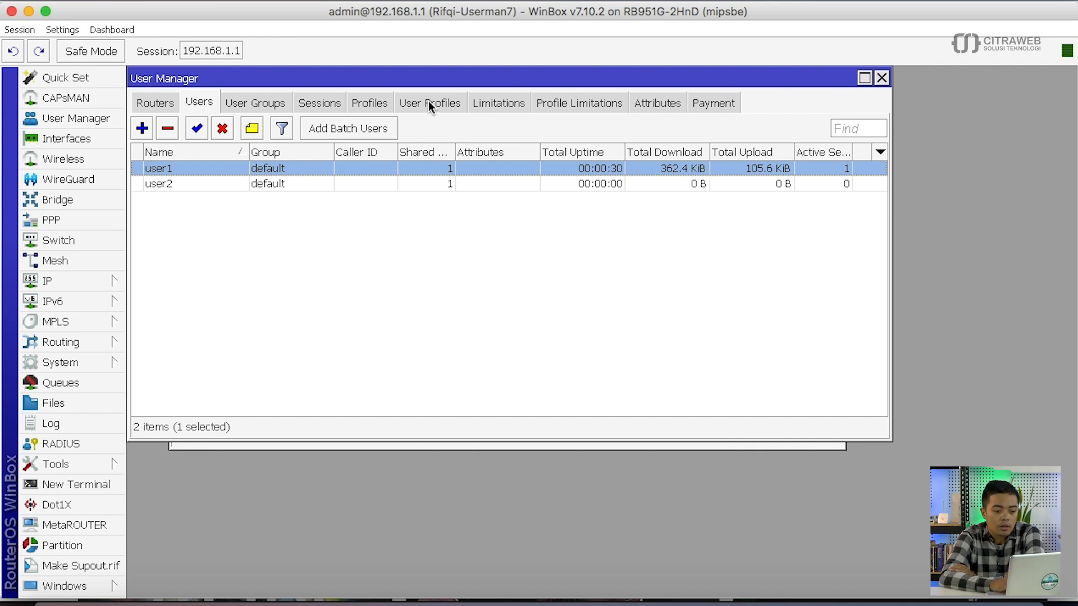
click(402, 100)
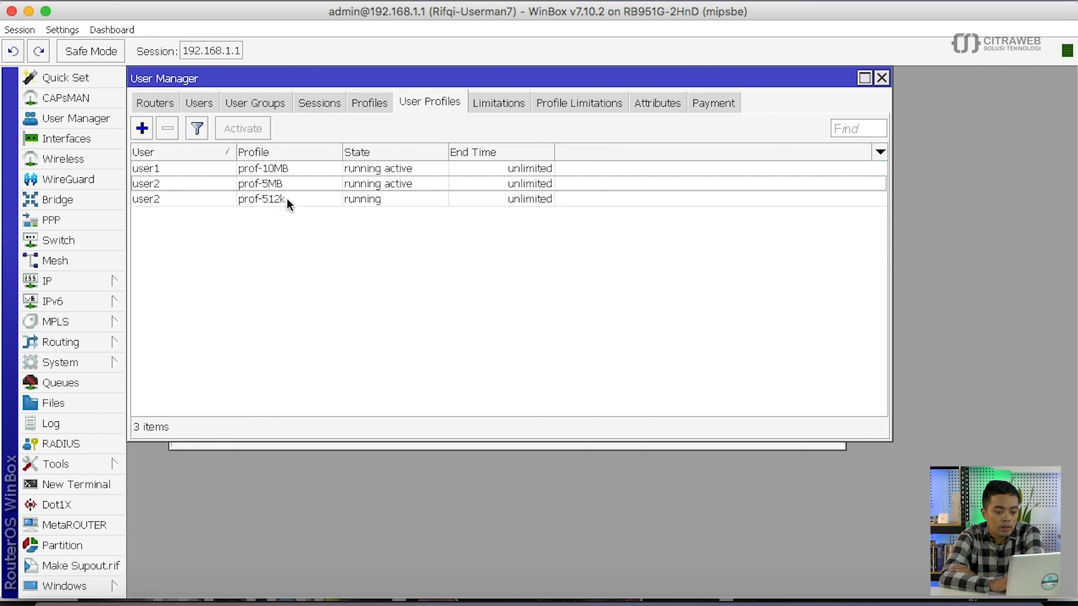
click(309, 170)
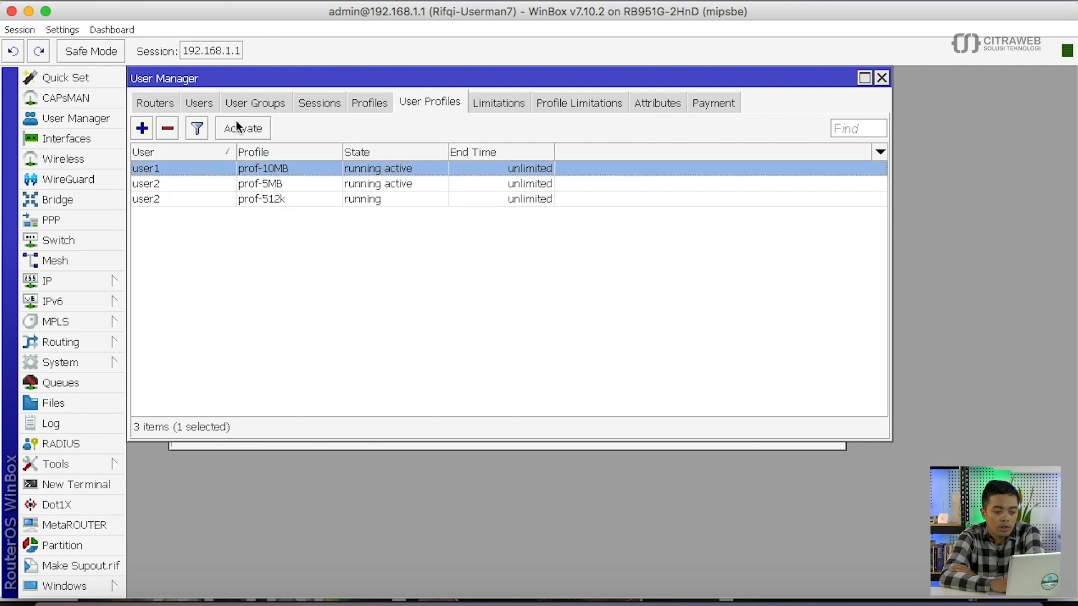
click(202, 101)
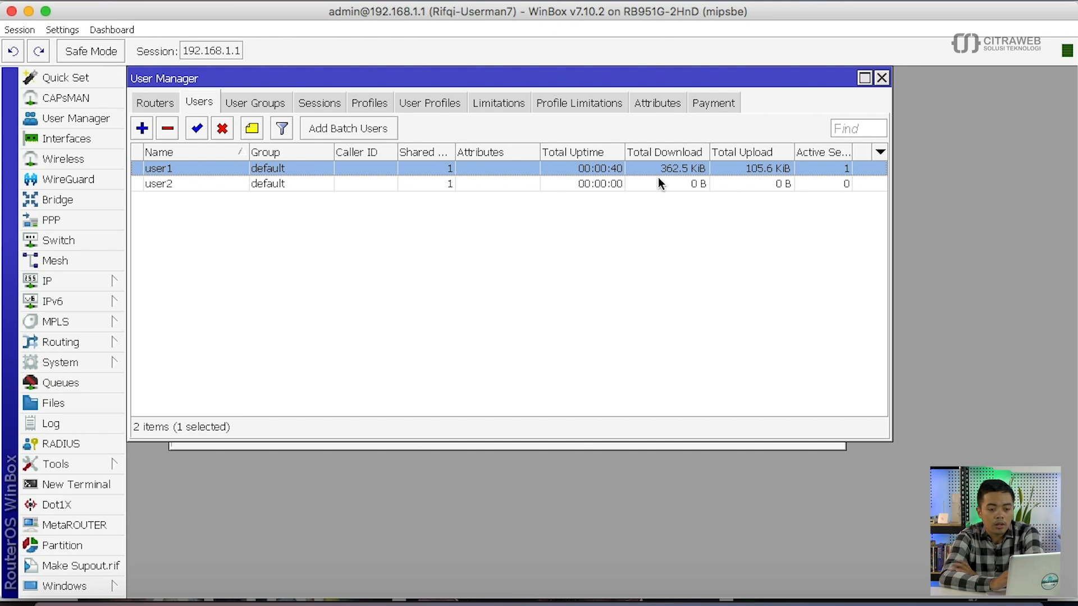
- Bring Chrome's YouTube home page back to the front
click(154, 595)
scroll(466, 387, down, 3)
scroll(573, 289, up, 2)
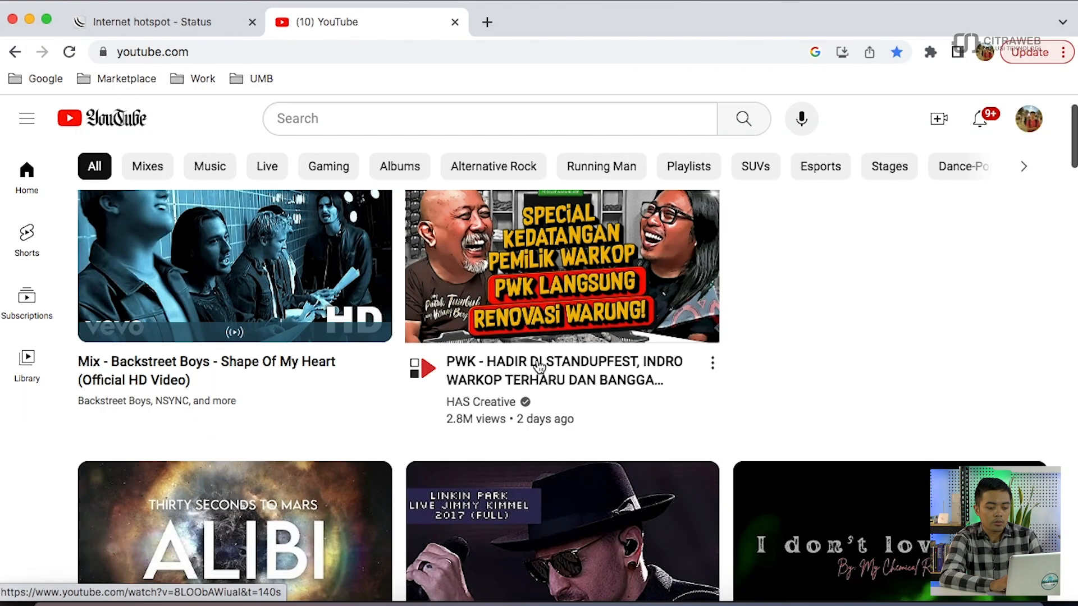
- Play the PWK video muted, reload user1's hotspot status, and return to WinBox
click(574, 290)
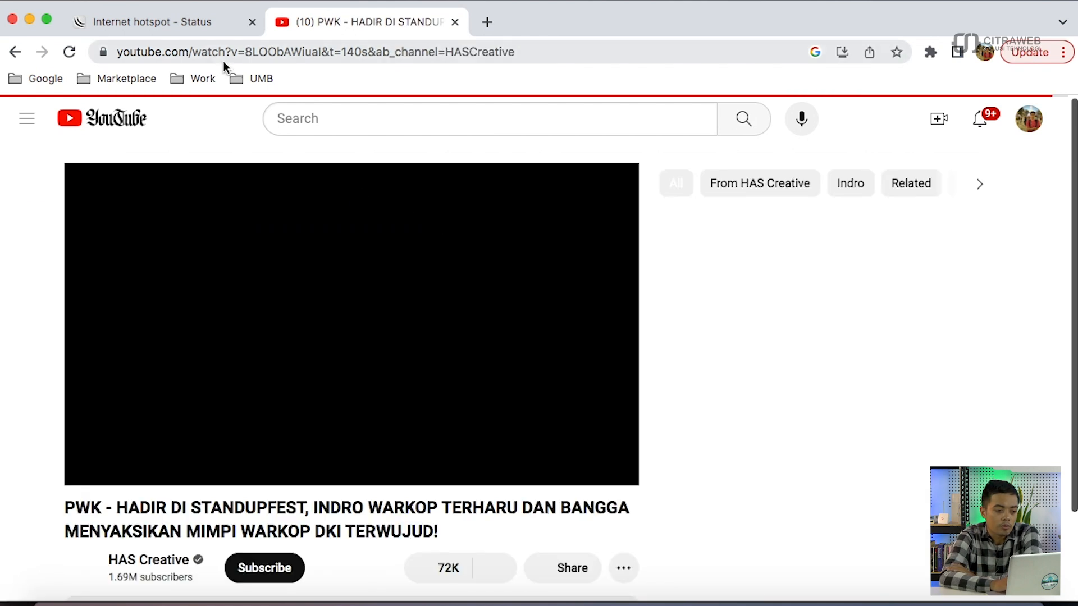
click(177, 17)
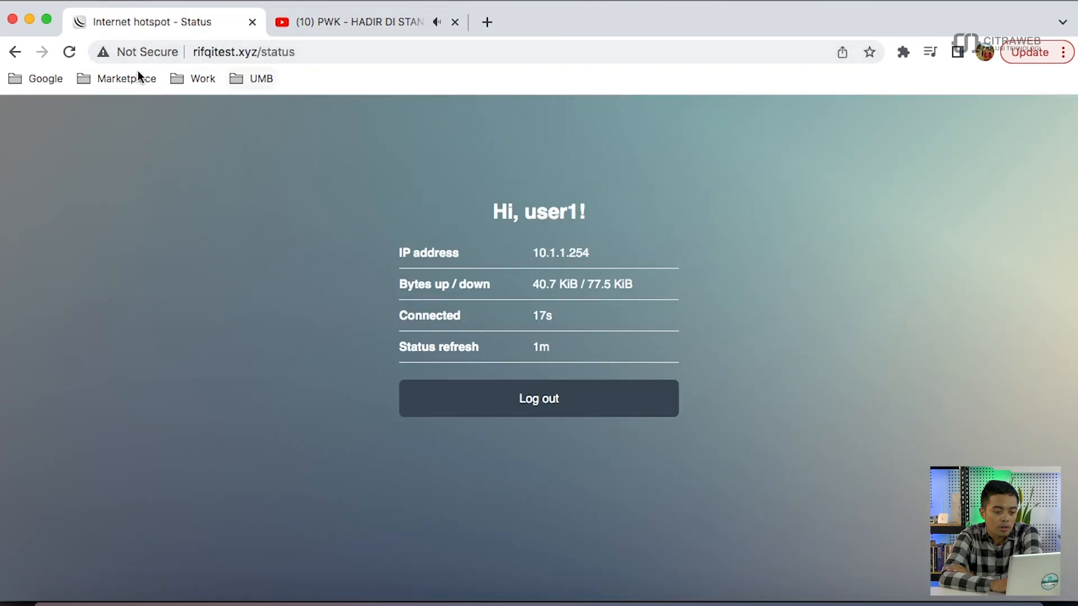
key(XF86AudioMute)
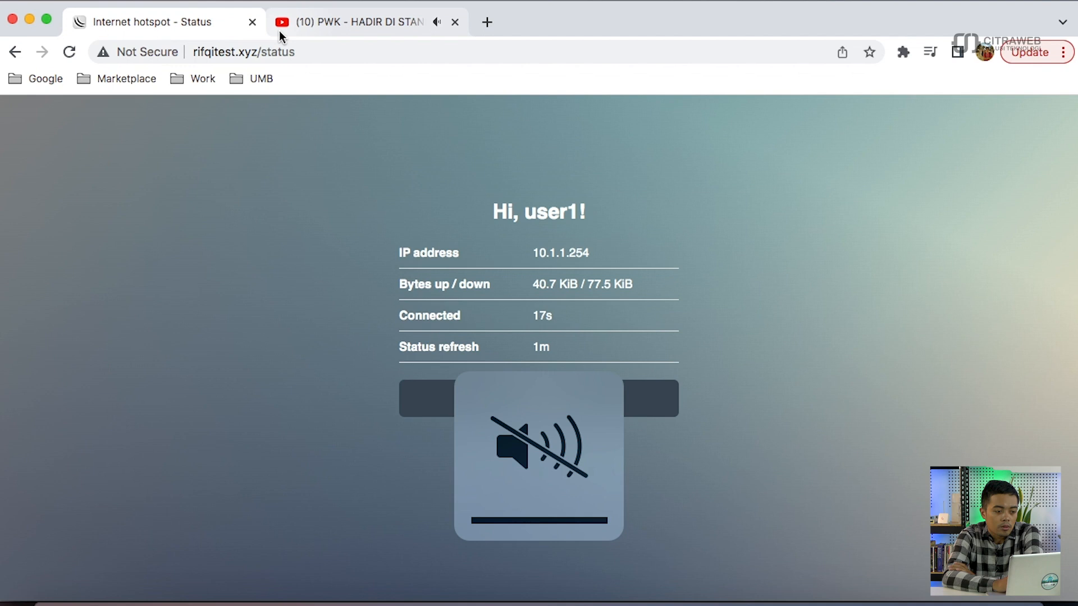
click(70, 52)
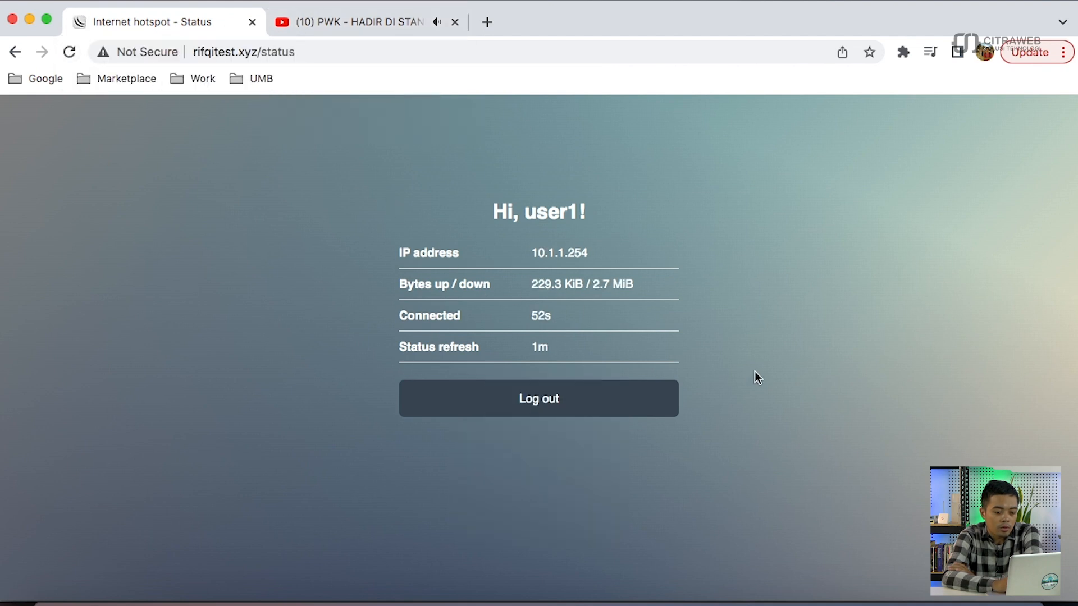
click(854, 599)
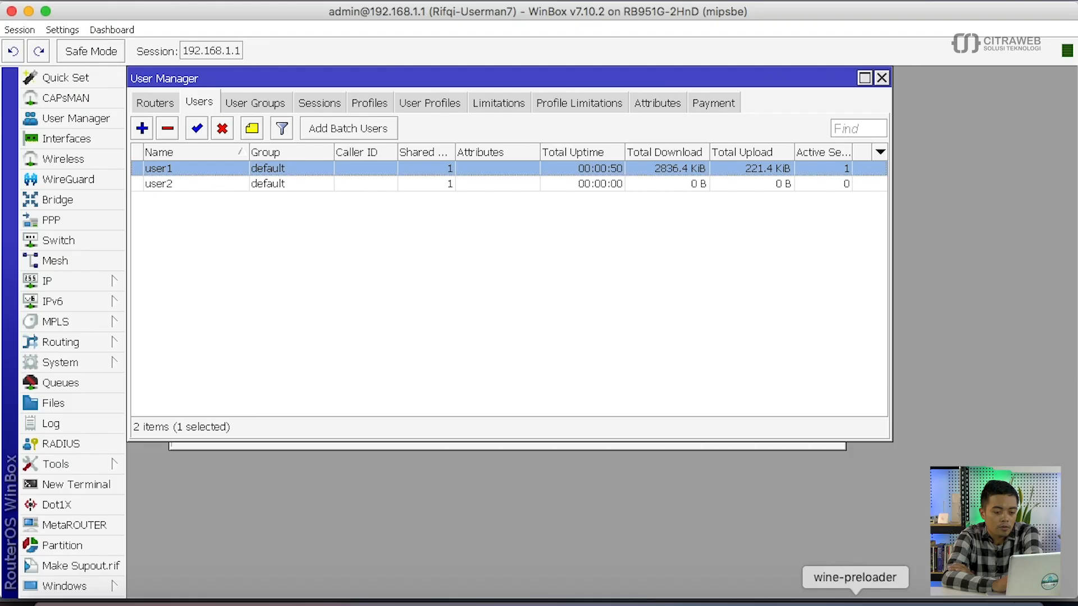
- Reselect user1 repeatedly to watch its download total climb to 5.8 MiB
click(713, 307)
click(637, 168)
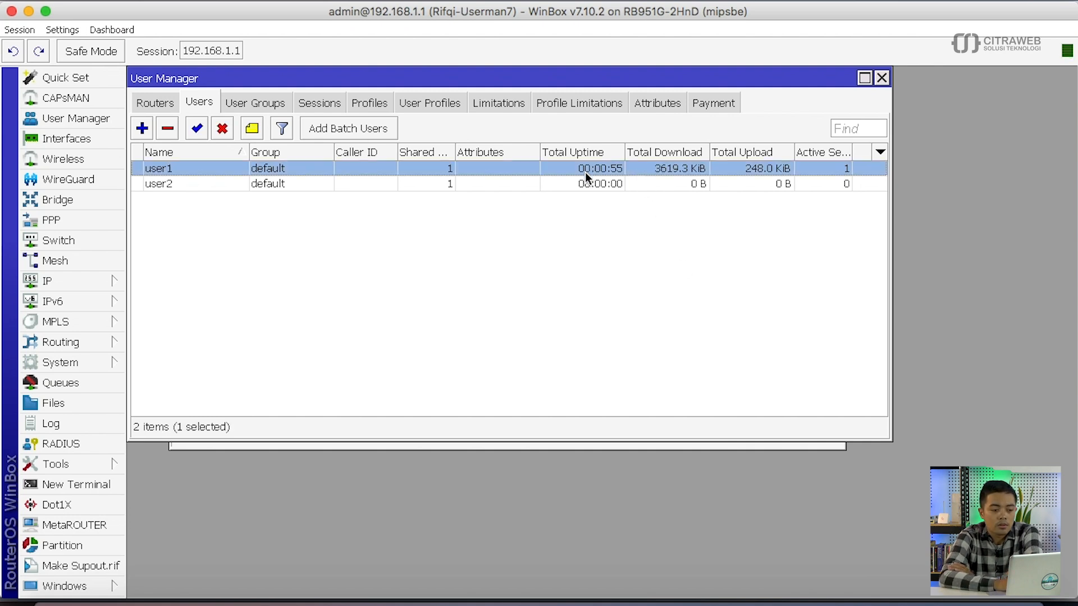
click(439, 215)
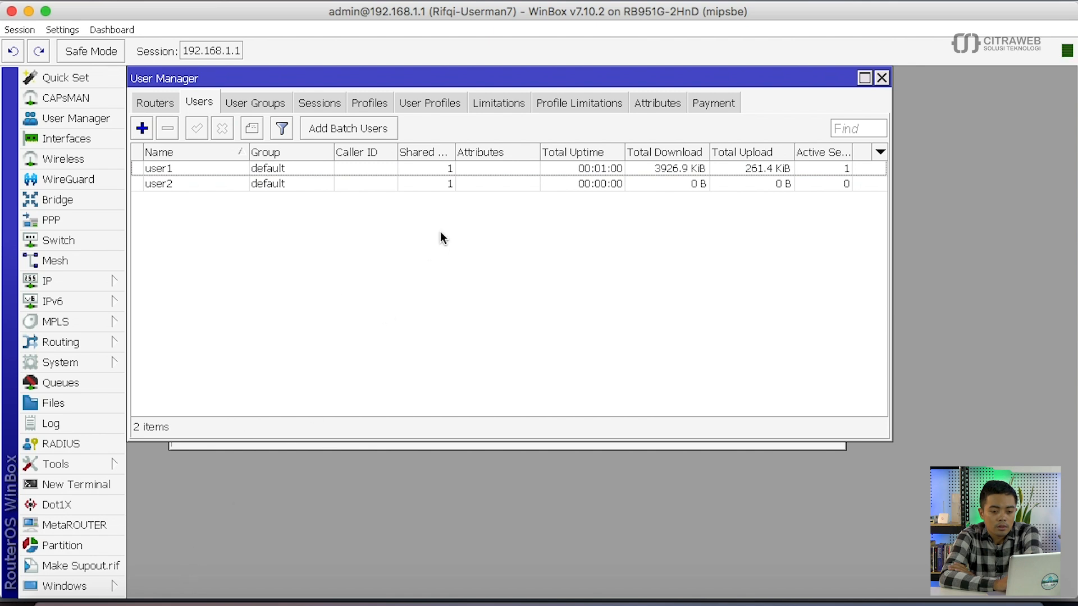
click(565, 167)
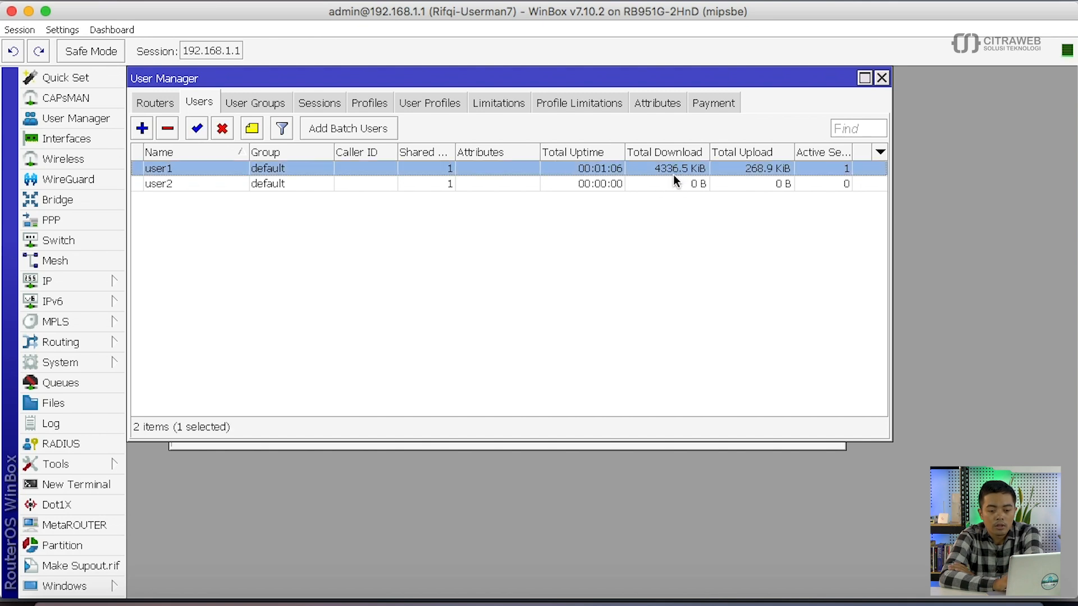
click(572, 260)
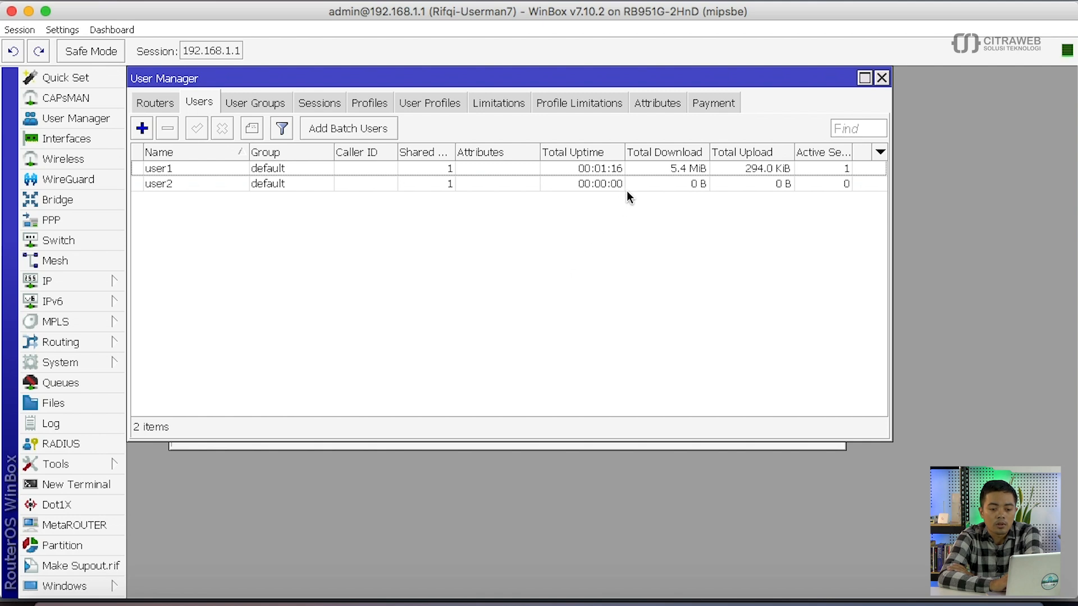
click(664, 170)
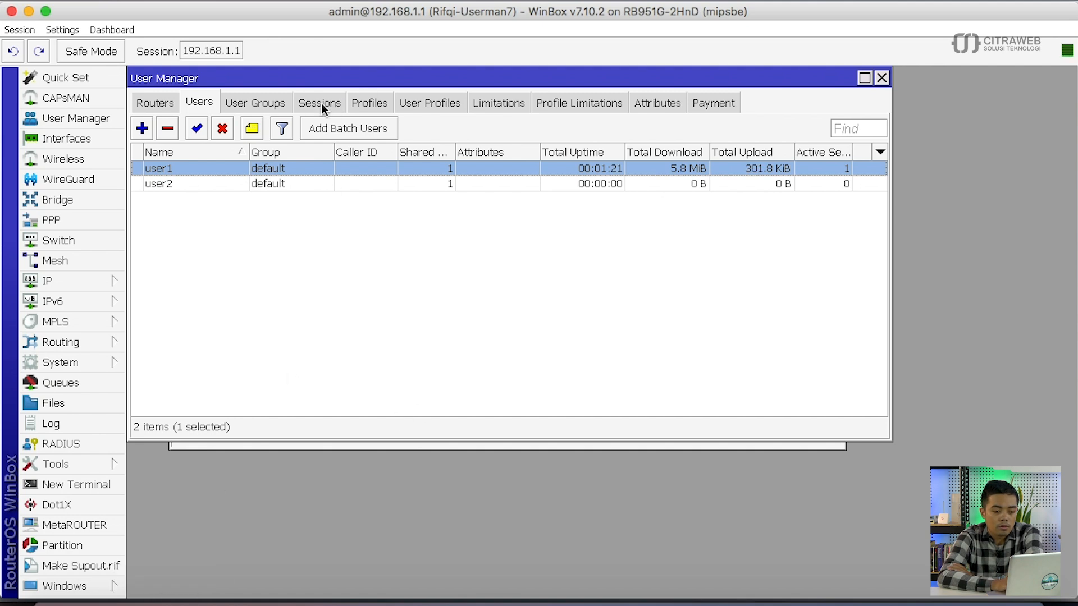
- Glance at User Profiles, return to Users, then bring Chrome forward
click(442, 103)
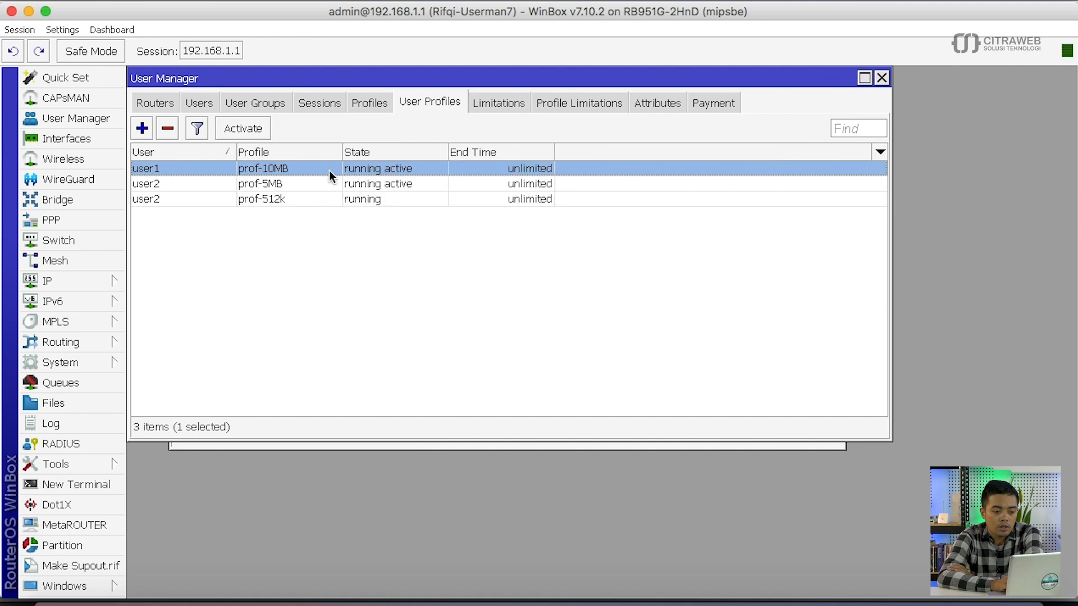
click(203, 102)
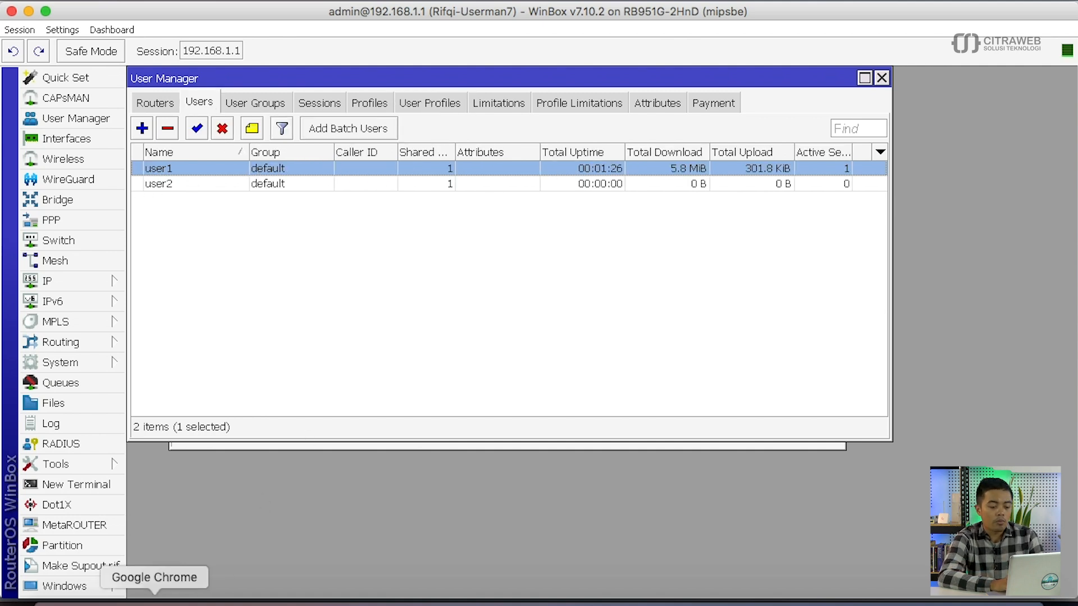
click(154, 599)
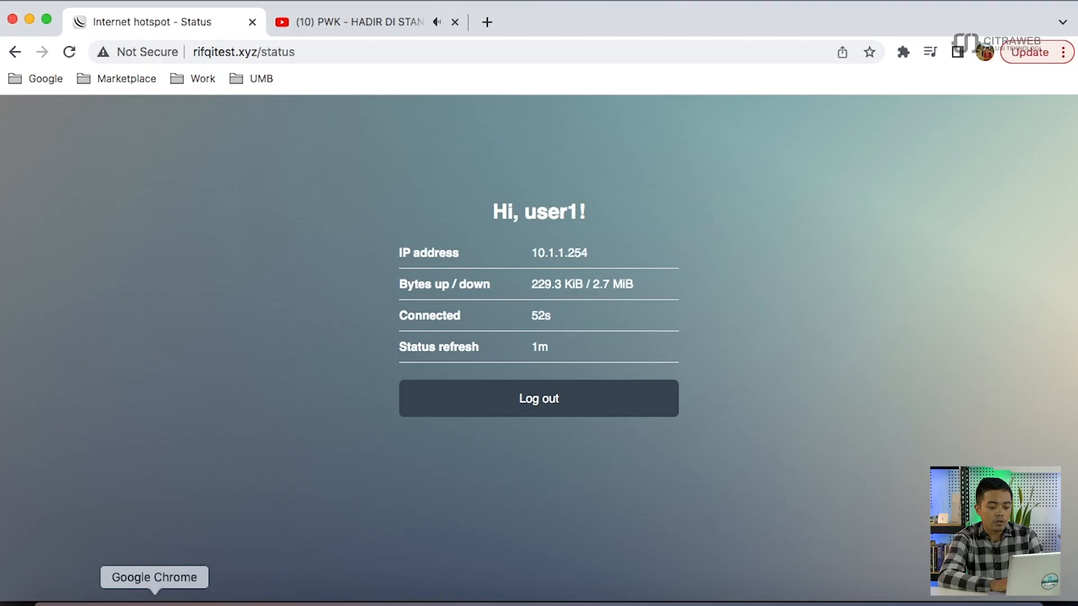
- Open two recommended YouTube videos in new tabs
click(357, 21)
right_click(852, 235)
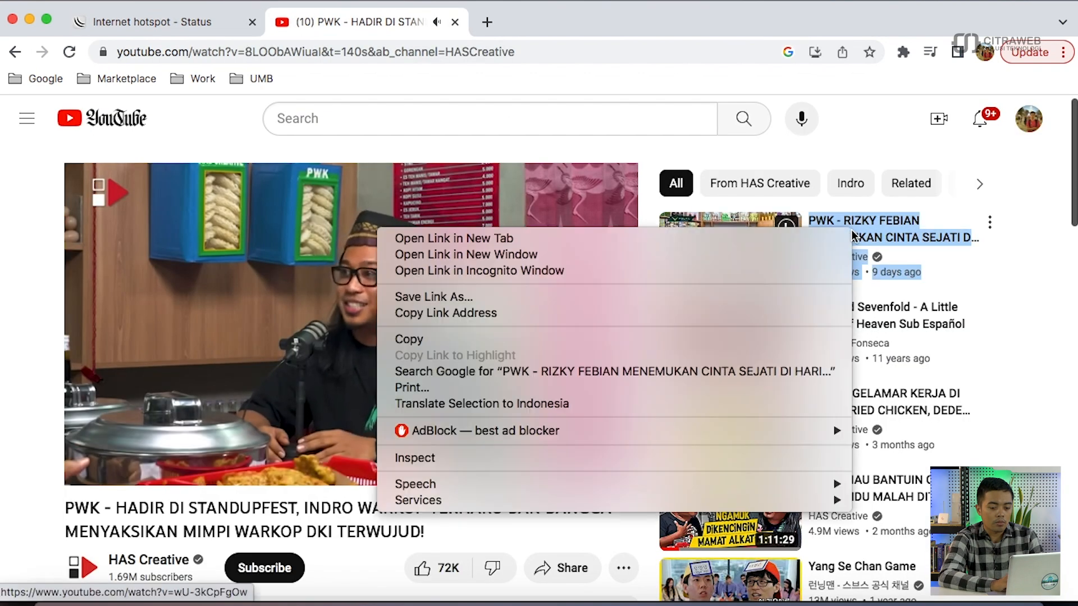
click(803, 240)
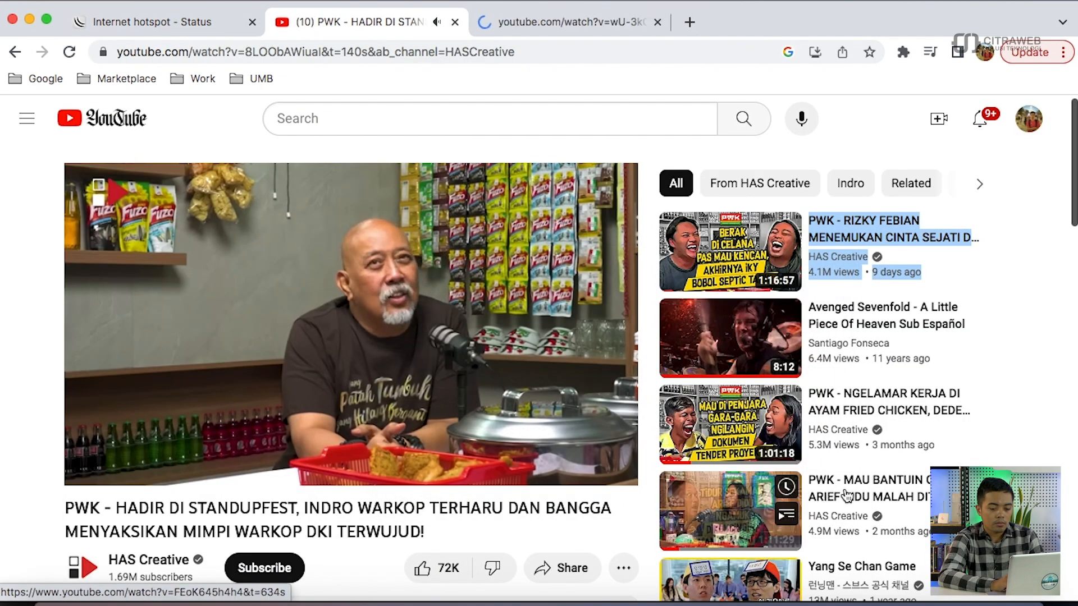
right_click(844, 432)
click(755, 441)
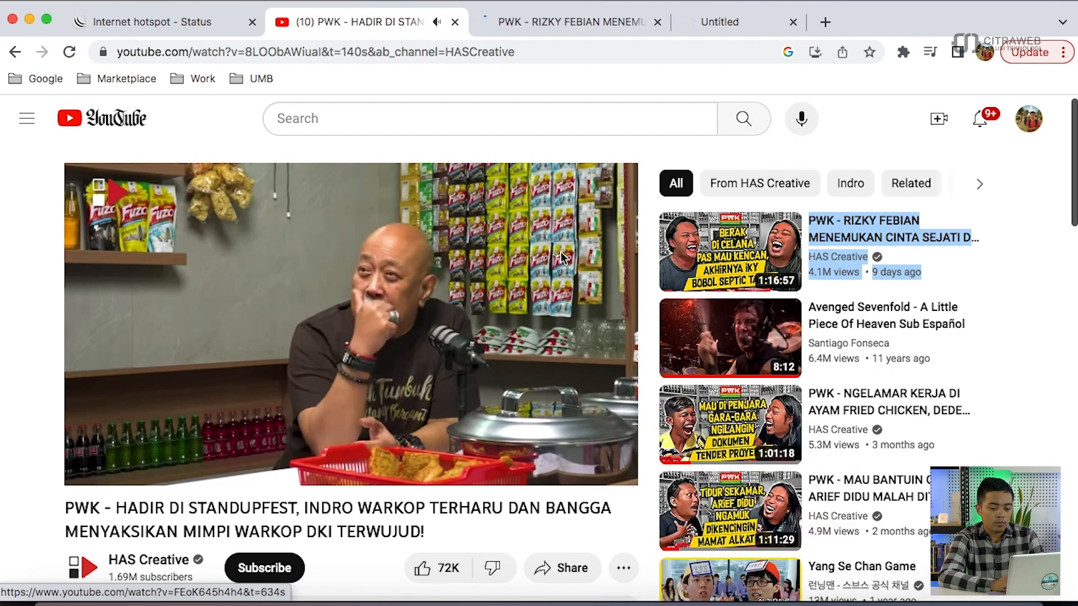
- Cycle through the YouTube tabs to start playback, then deselect user1 in WinBox
click(557, 17)
click(714, 25)
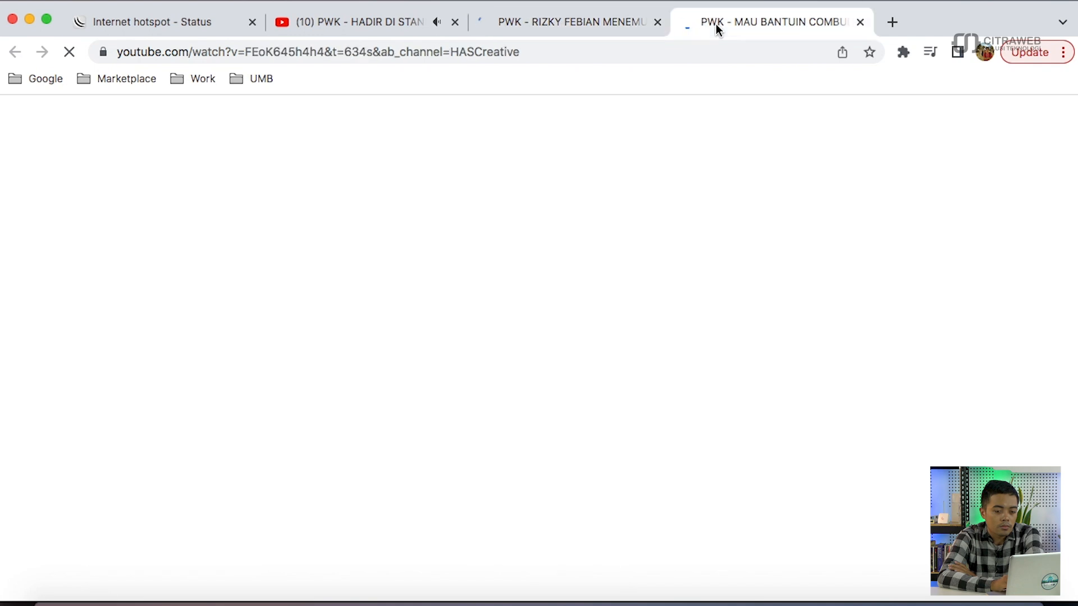
click(404, 23)
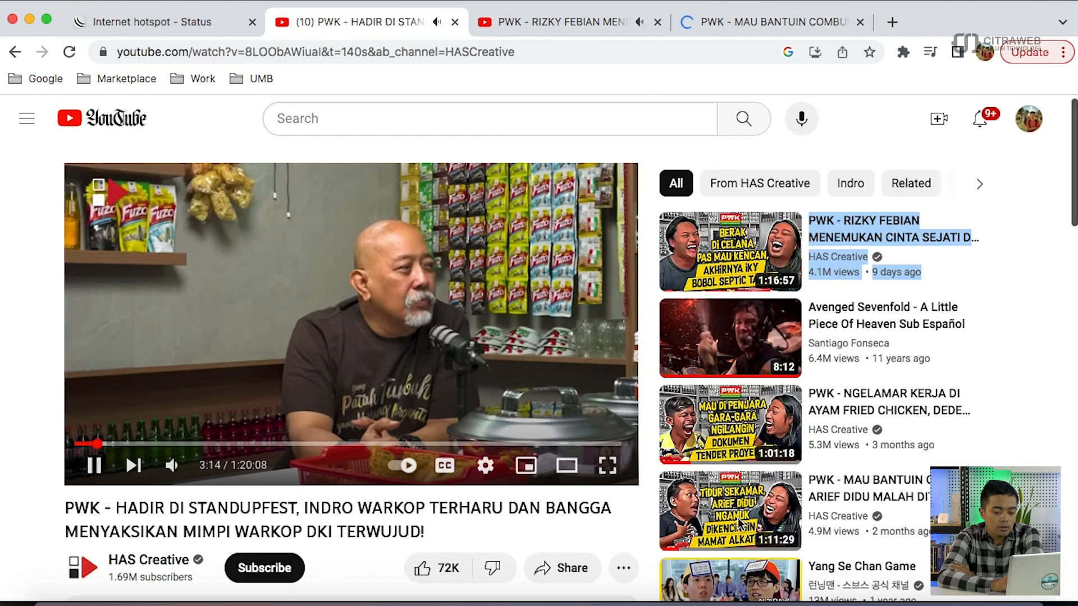
click(855, 600)
click(622, 286)
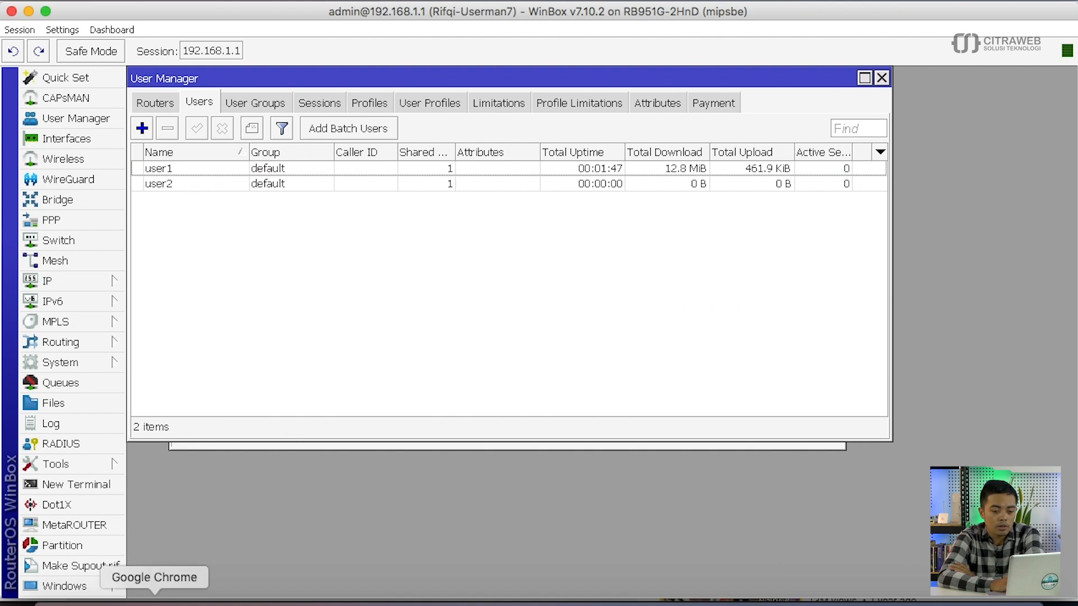
- Reload the hotspot status tab in Chrome, which falls back to the login page
click(154, 600)
click(188, 23)
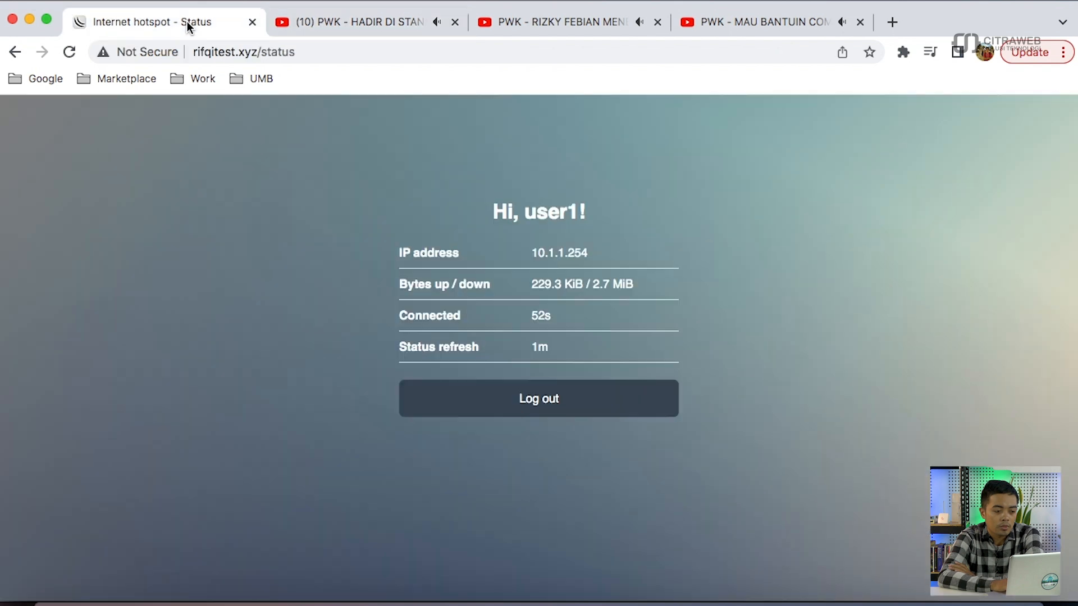
click(74, 54)
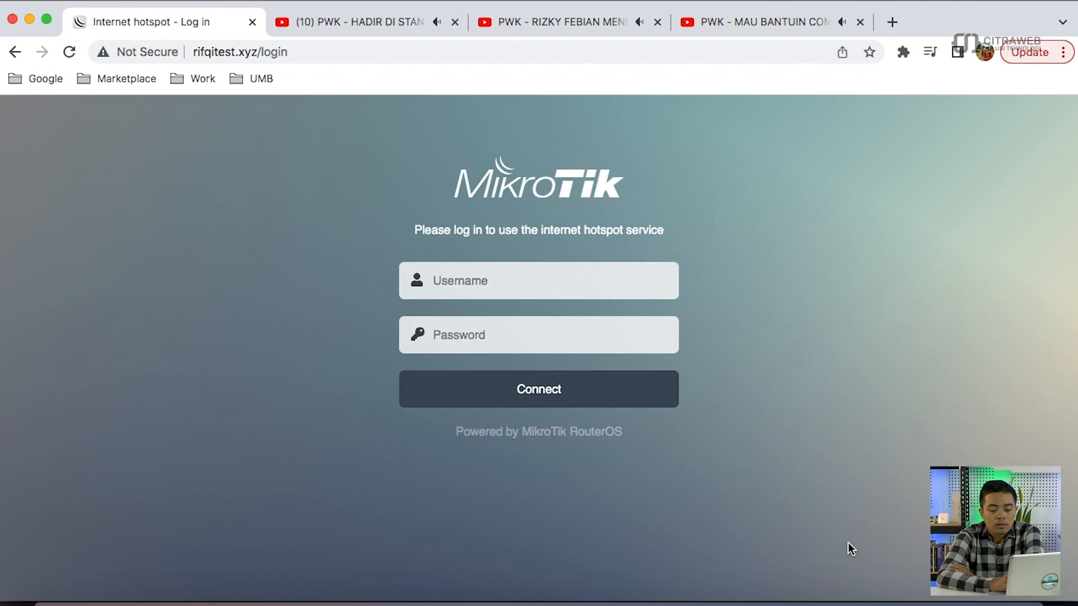
- Check each user's assigned profiles in WinBox, then return to Chrome
click(854, 601)
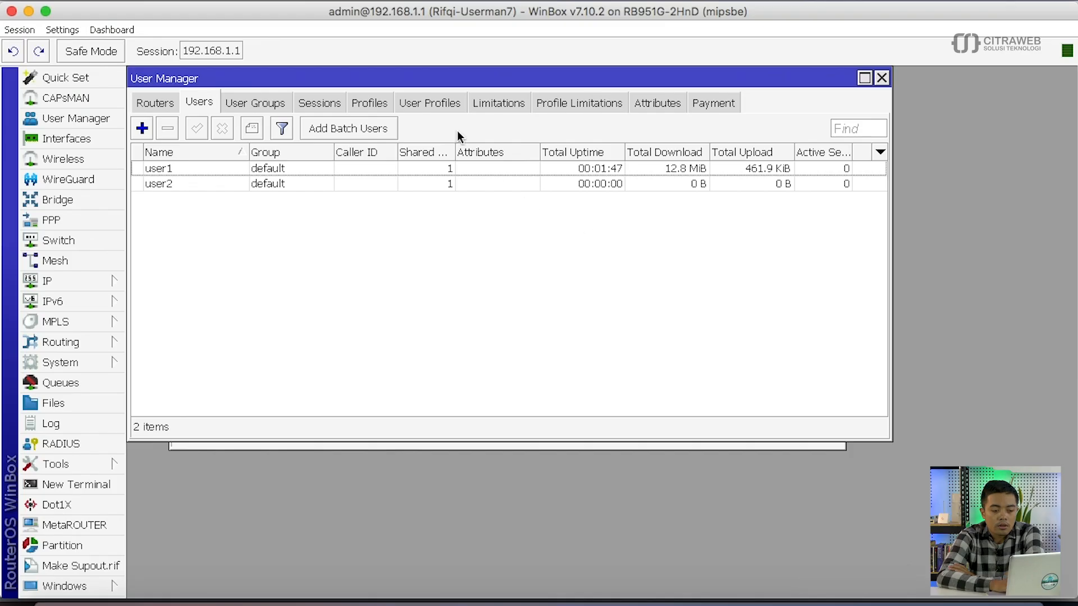
click(433, 107)
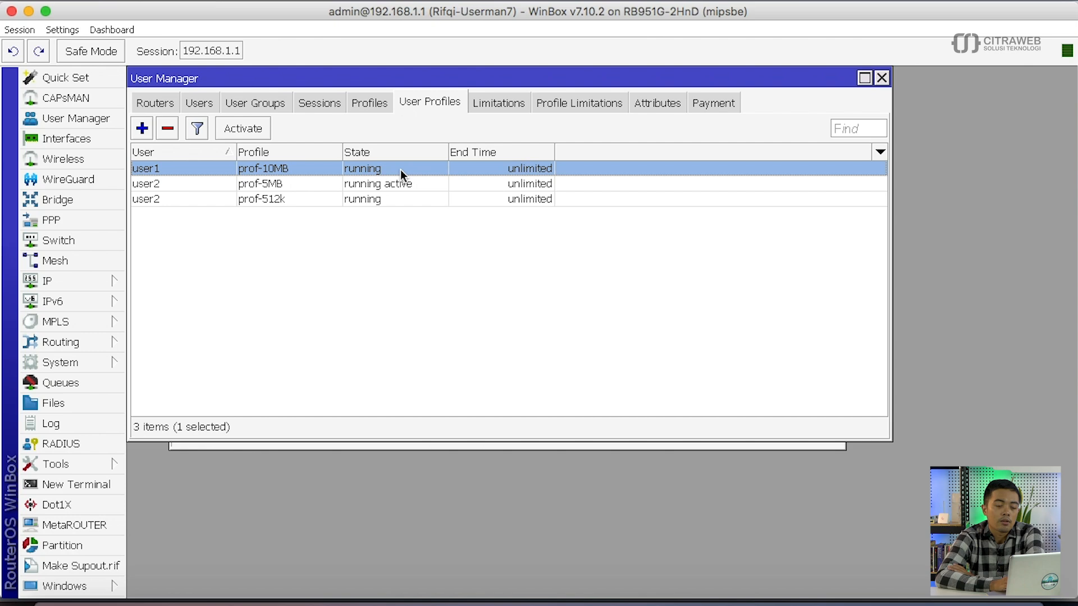
click(156, 598)
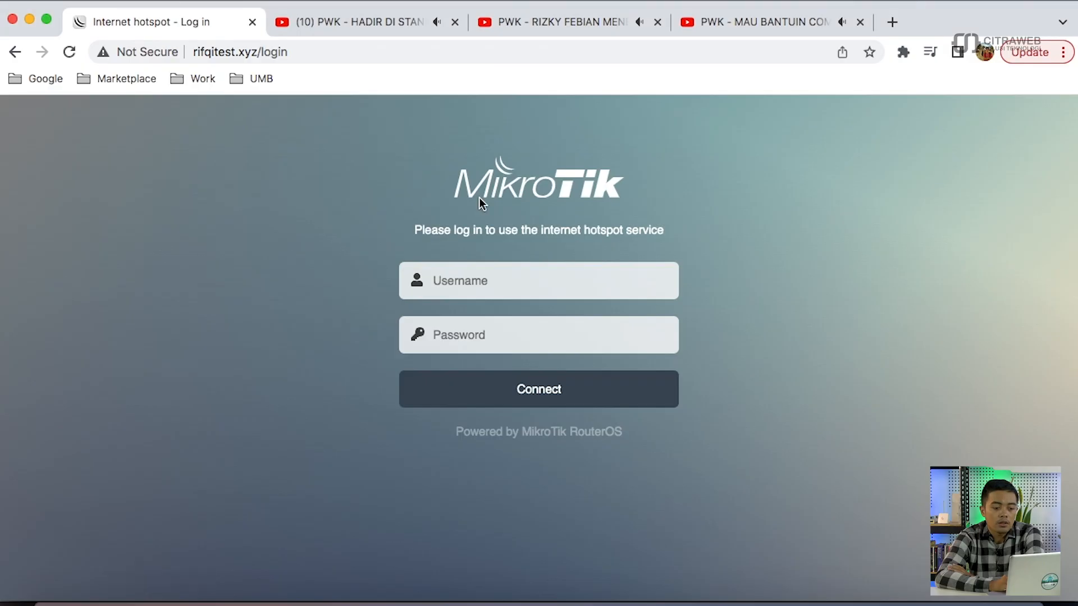
- Submit a hotspot login as user1 with its password
click(472, 279)
text(user1)
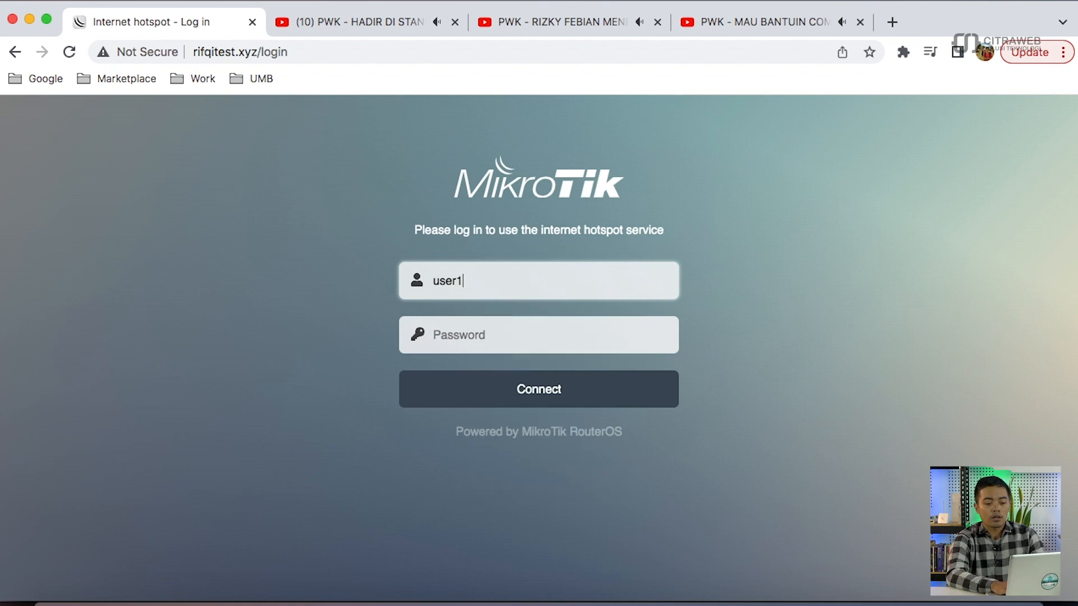
key(Tab)
text(••••)
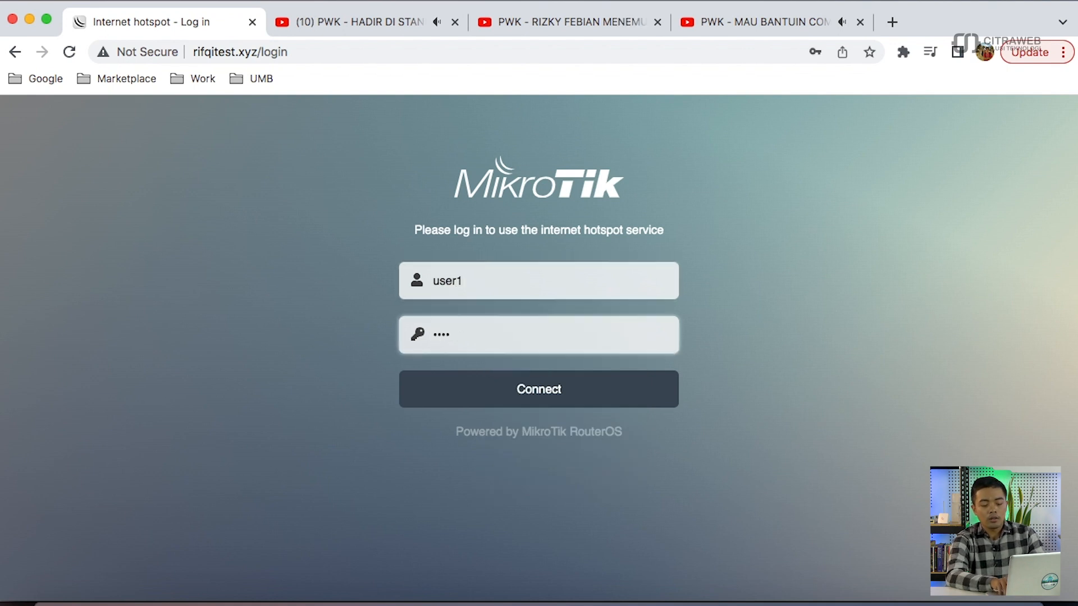
key(Return)
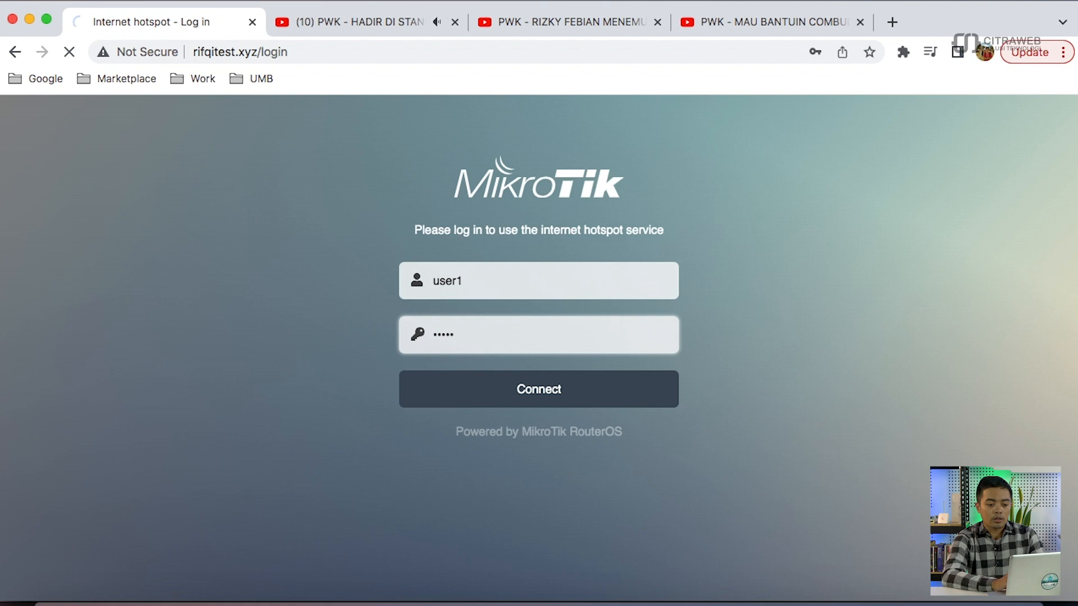
click(534, 378)
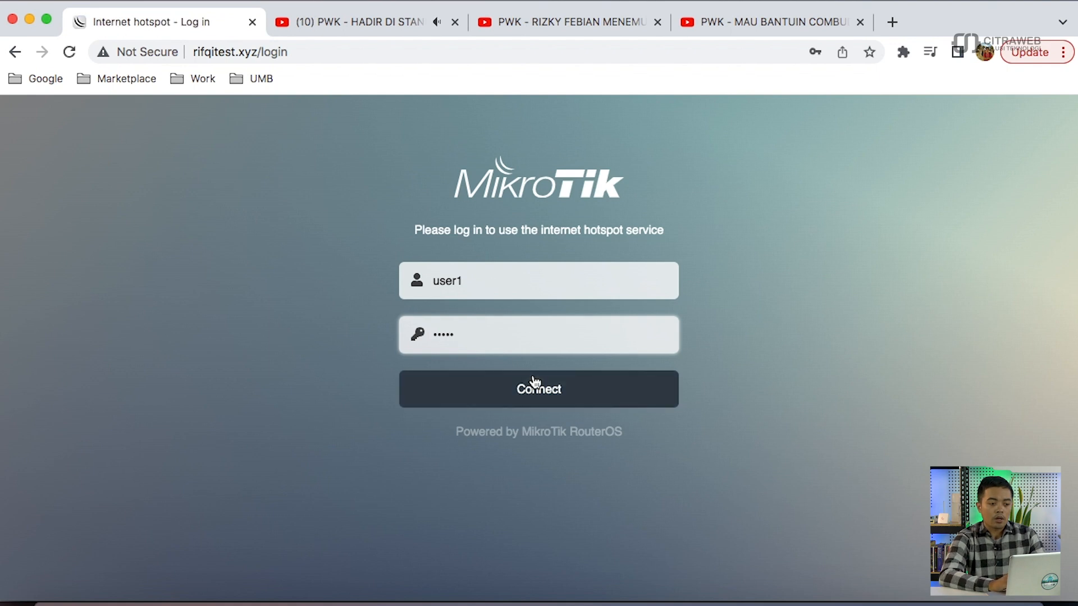
double_click(523, 238)
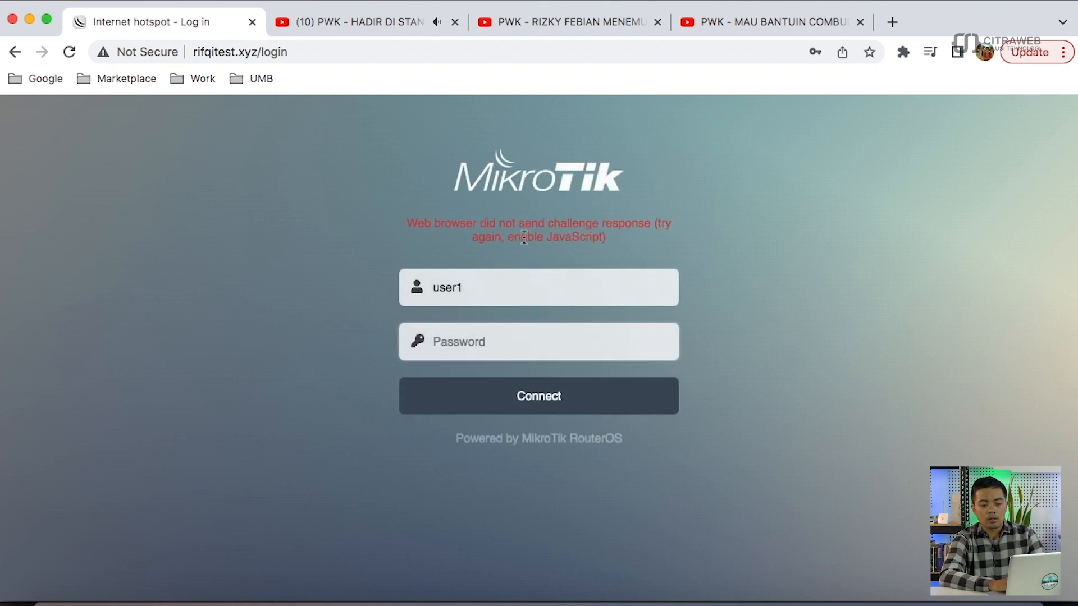
- Retry with a re-entered password, get 'RADIUS server is not responding', then start changing the username
click(508, 330)
text(•••••)
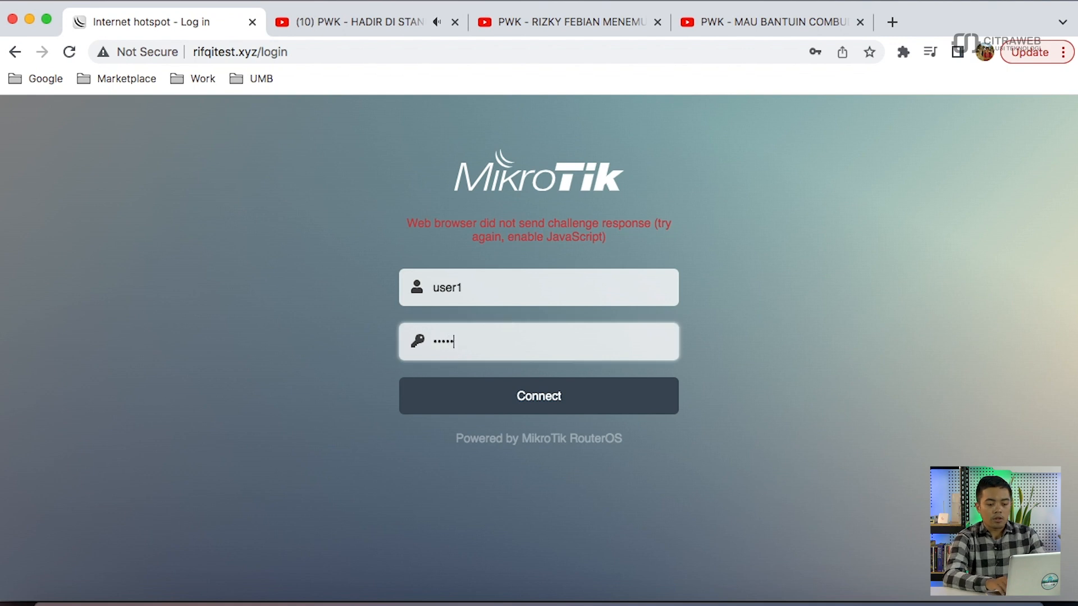
click(535, 403)
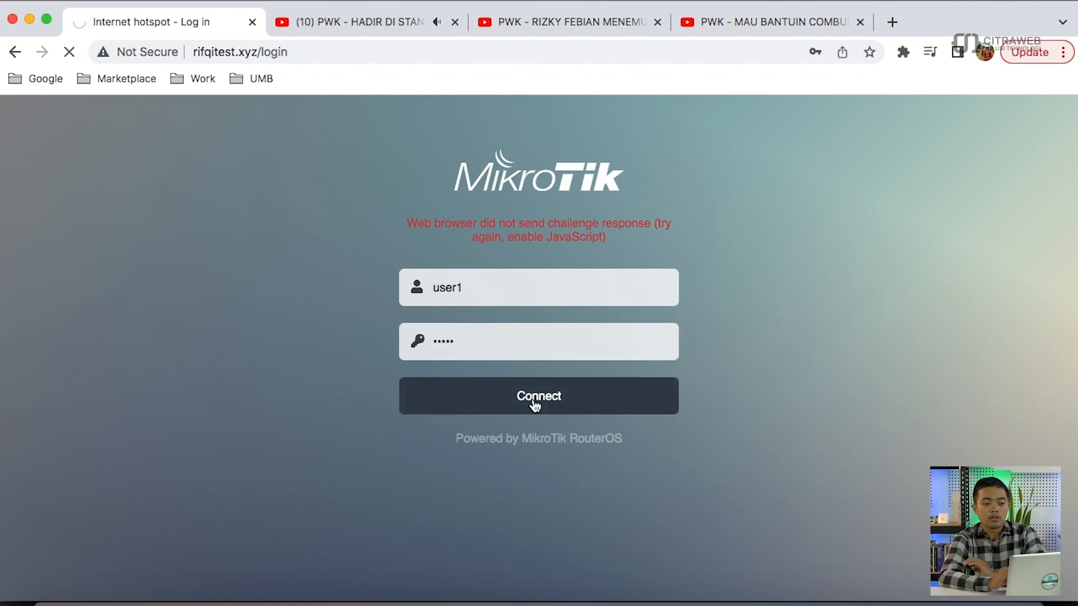
click(535, 402)
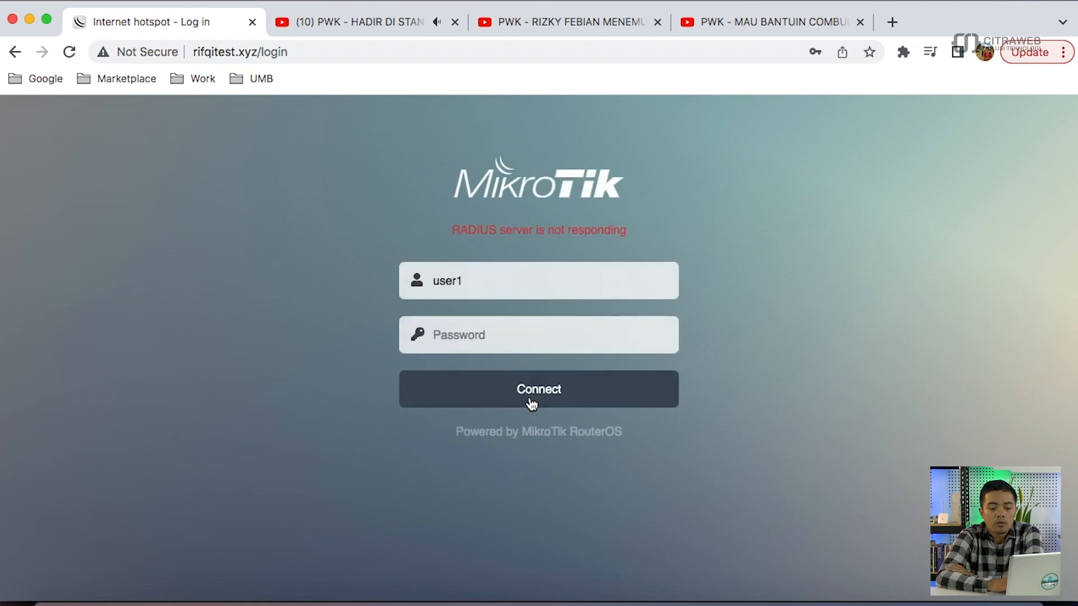
triple_click(533, 227)
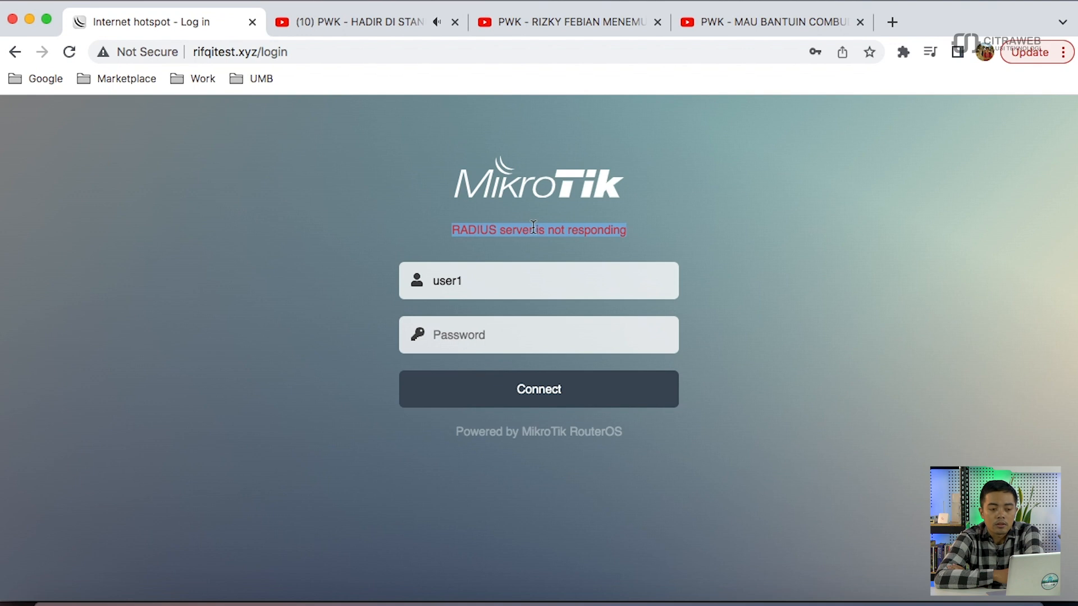
click(548, 276)
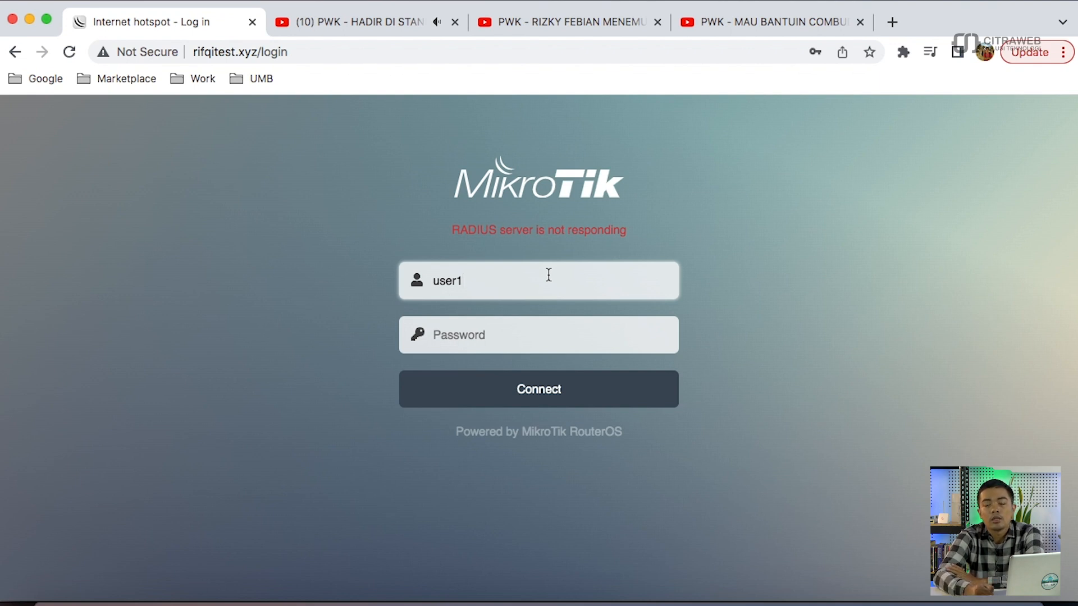
key(BackSpace)
- Log into the hotspot as user2 with its password and dismiss Chrome's password prompts
text(2)
key(Tab)
text(••••)
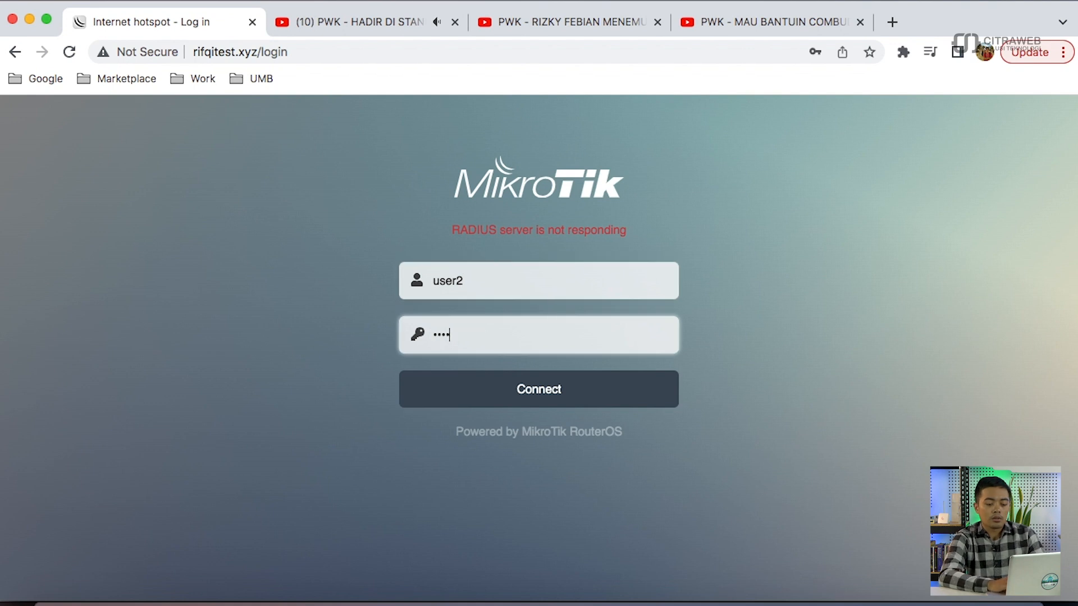
click(561, 385)
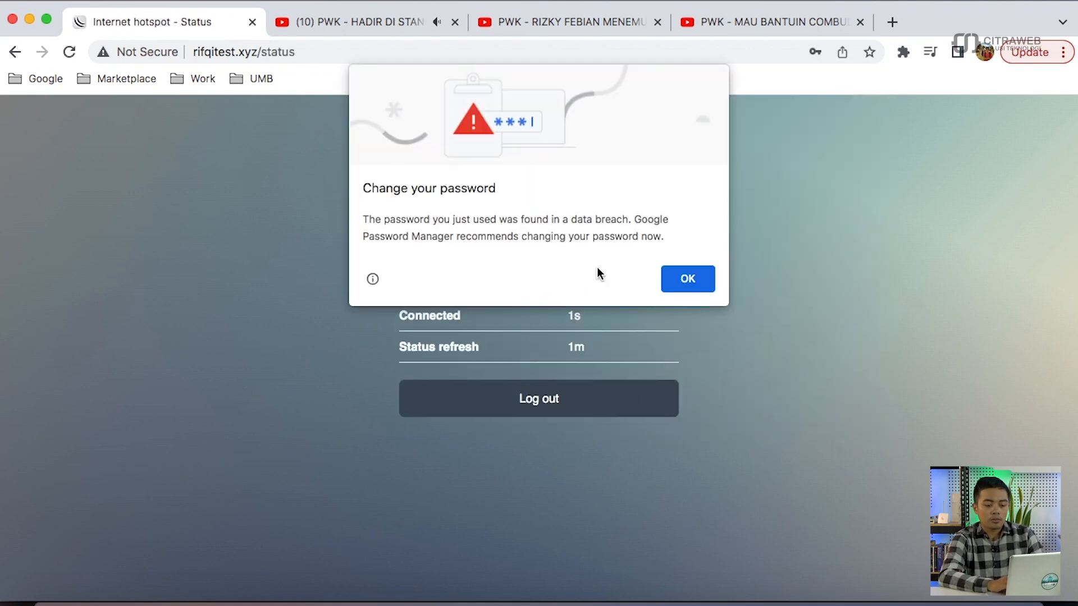
click(685, 279)
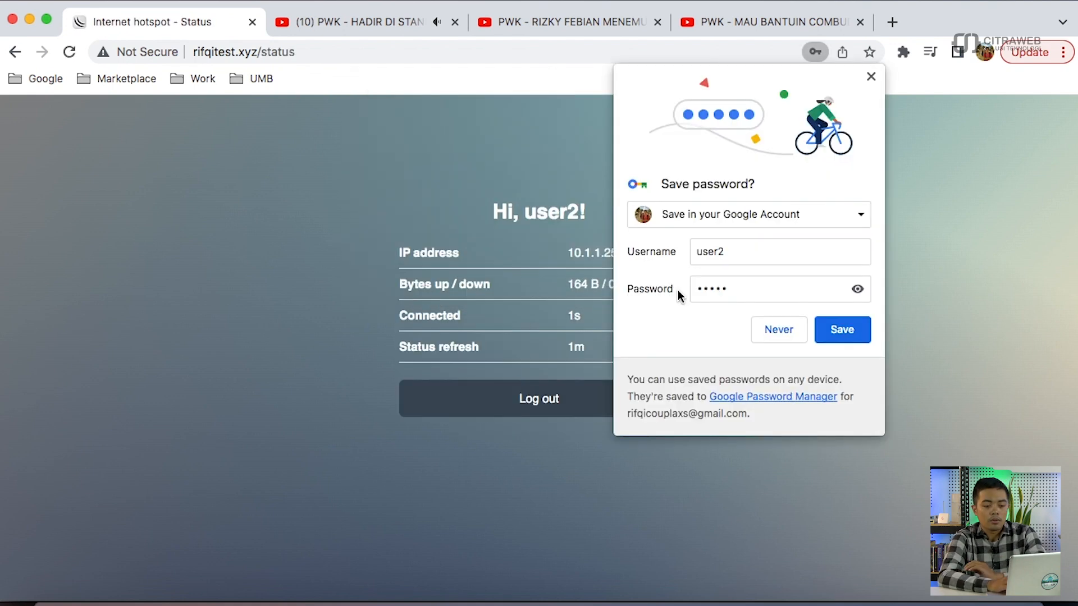
click(871, 78)
- Check user2's uploaded bytes figure on the status page, then return to WinBox
double_click(584, 285)
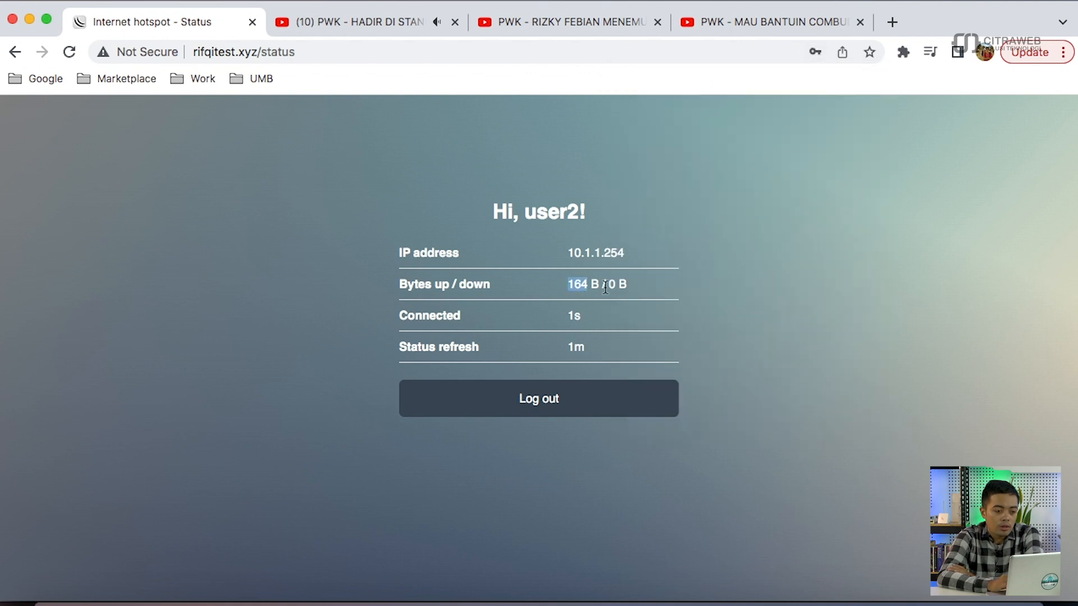
click(605, 286)
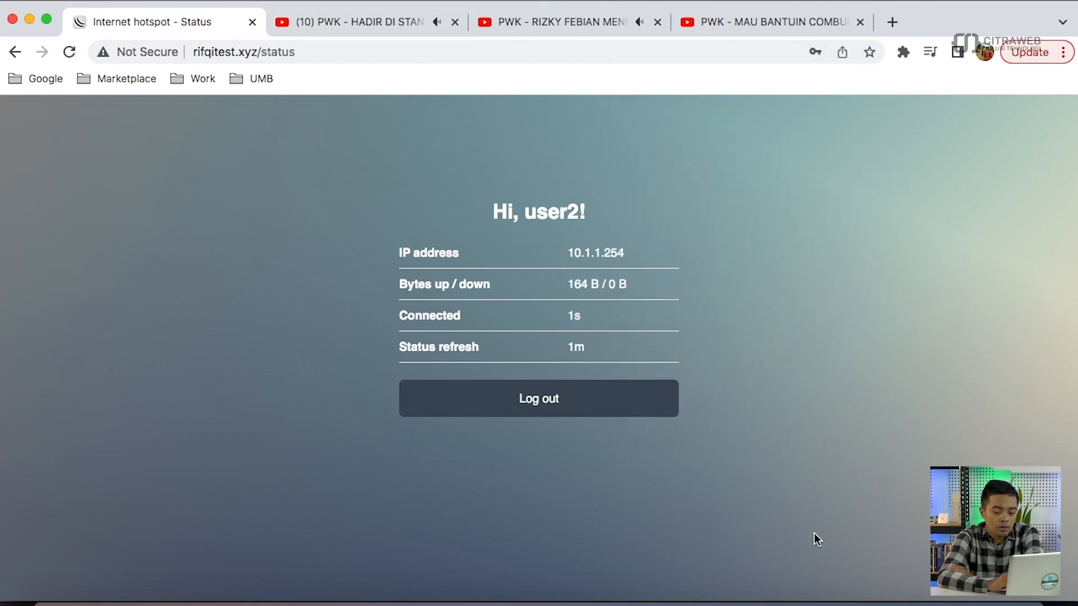
click(856, 604)
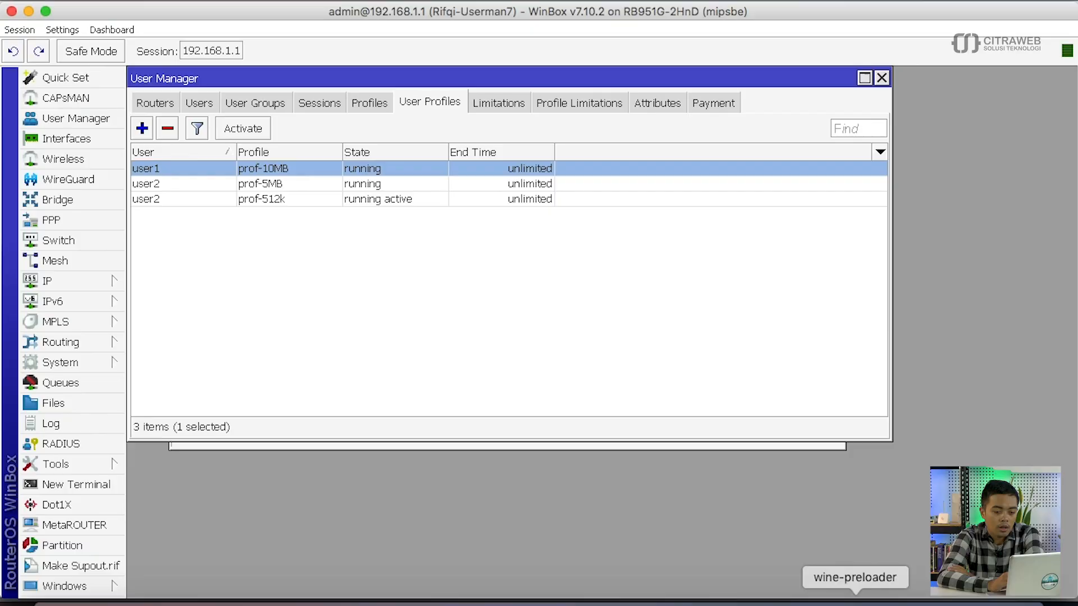
- Inspect the user1 and user2 entries in the hotspot Users list
click(208, 105)
click(371, 179)
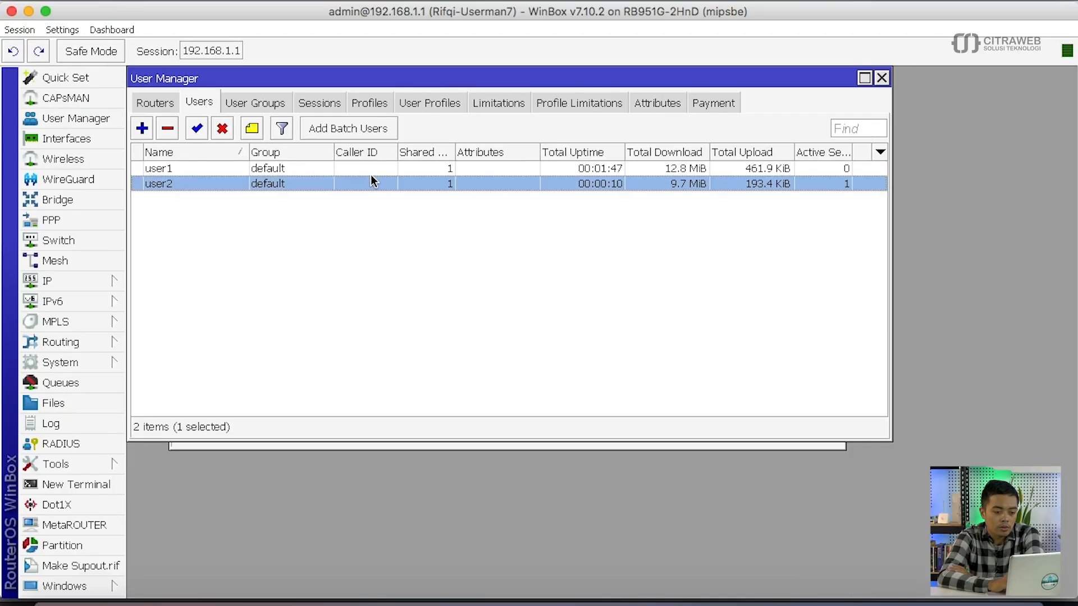
click(350, 168)
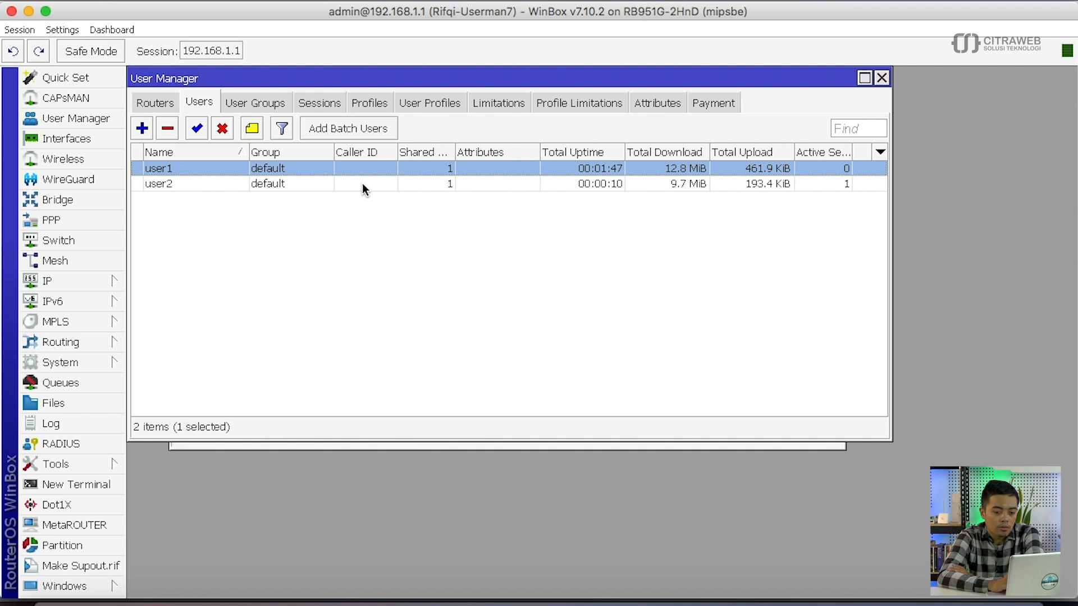
click(362, 183)
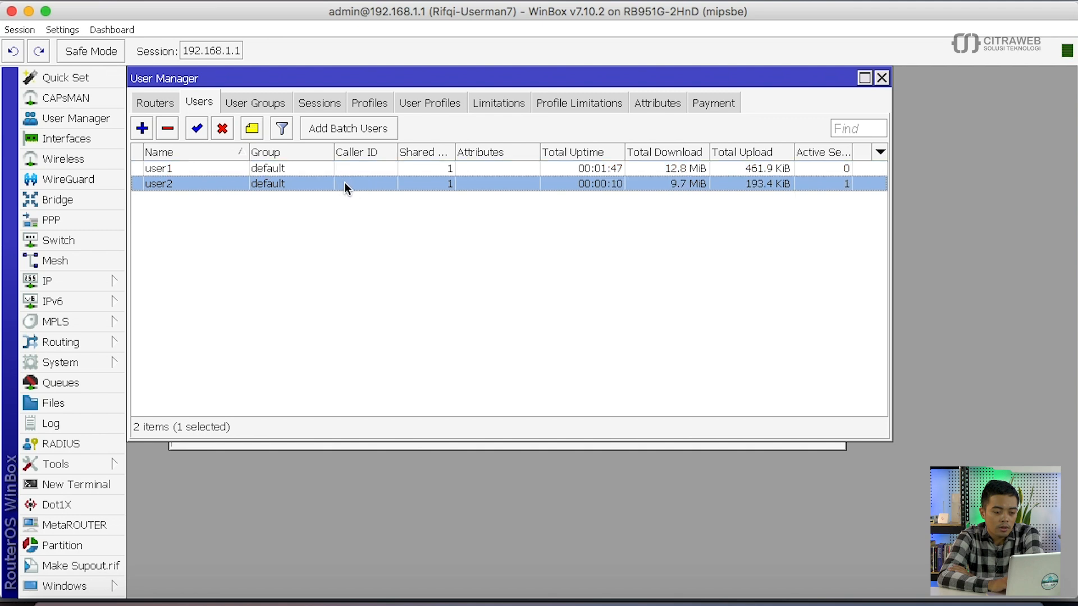
- Check user2's prof-512k assignment in User Profiles, then reload the hotspot status page in Chrome
click(423, 107)
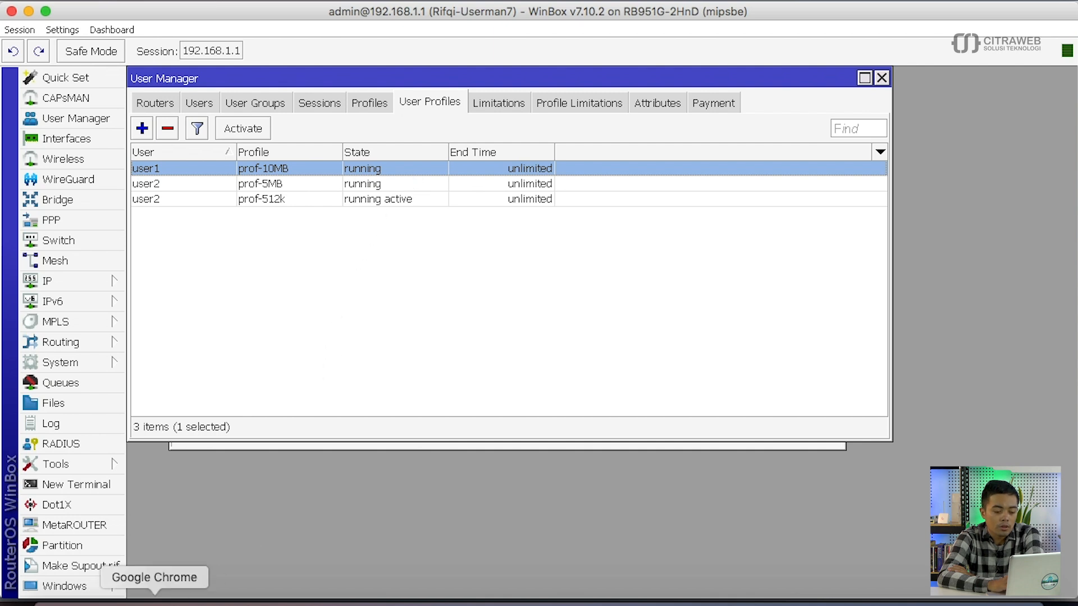
click(155, 600)
click(69, 53)
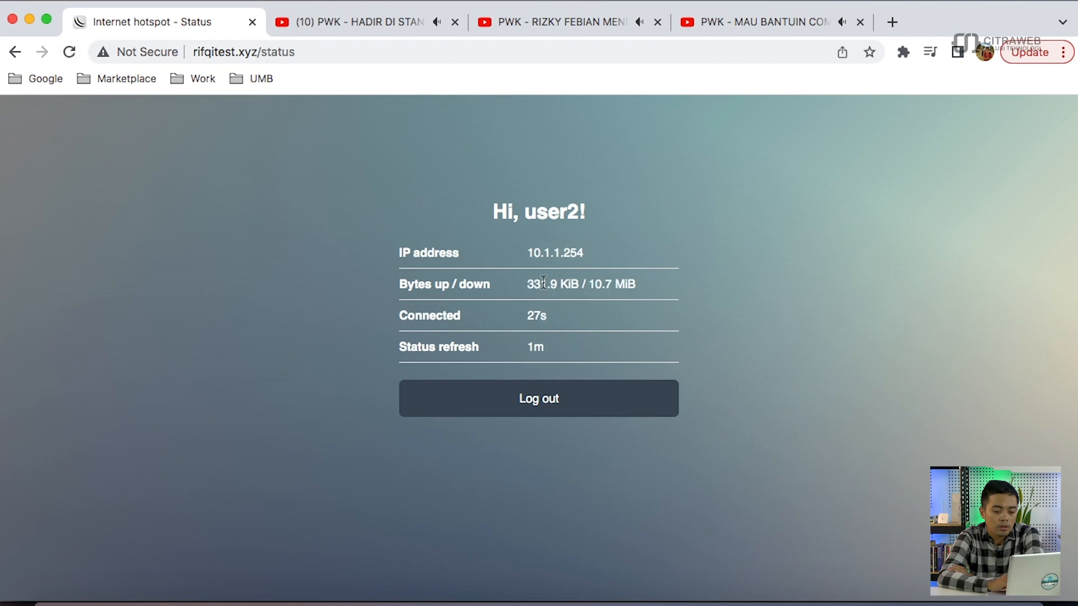
- Highlight the 10.7 MiB download figure on user2's status page and go back to WinBox
double_click(599, 285)
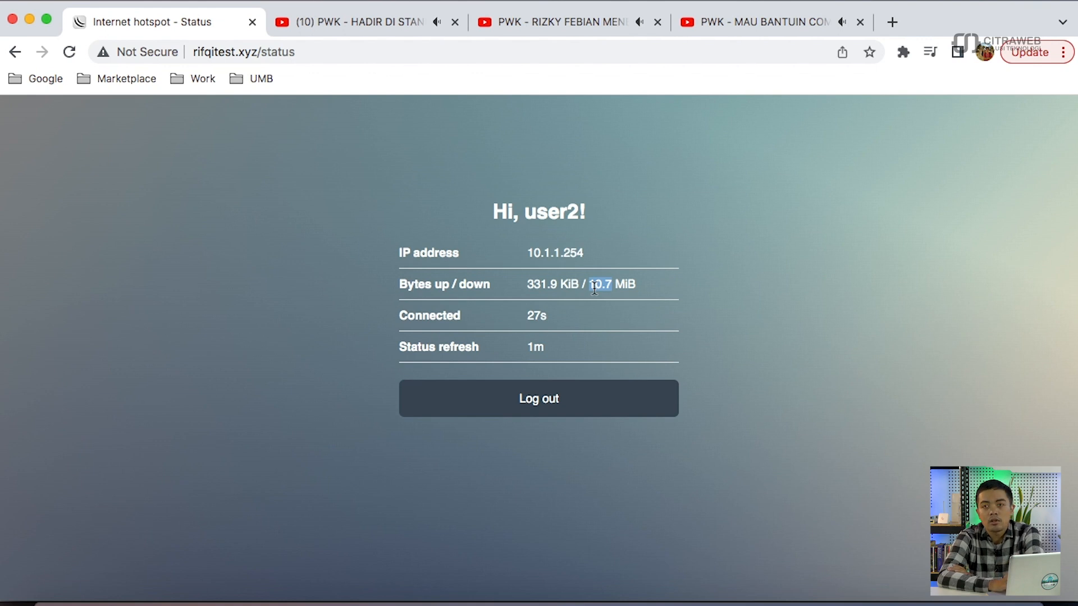
click(851, 581)
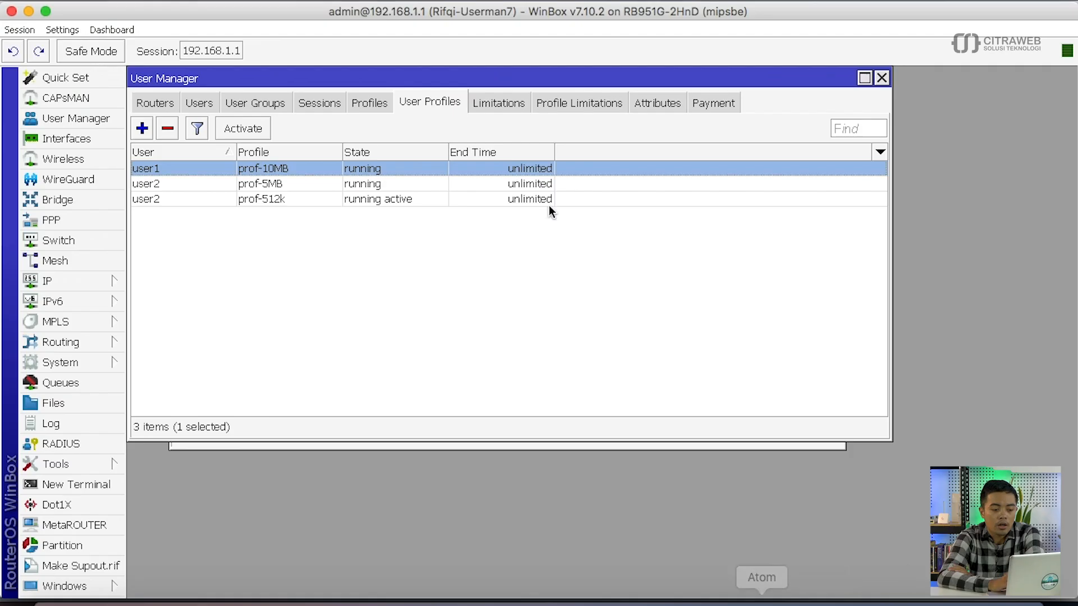
- Compare user2's prof-512k and prof-5MB entries, then select the <hotspot-user2> queue capped at 512k
click(412, 198)
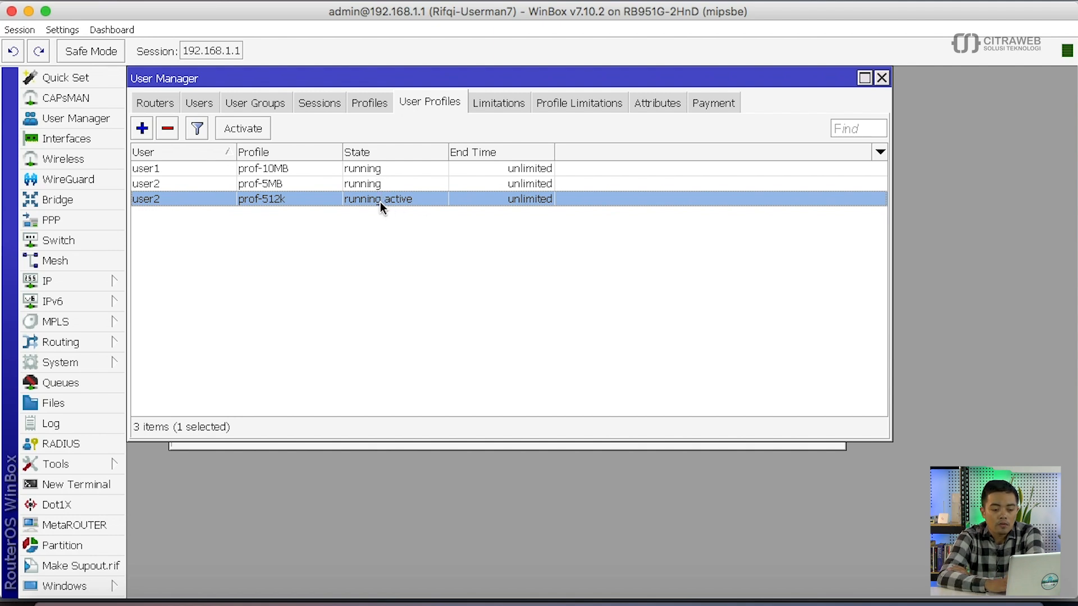
click(359, 184)
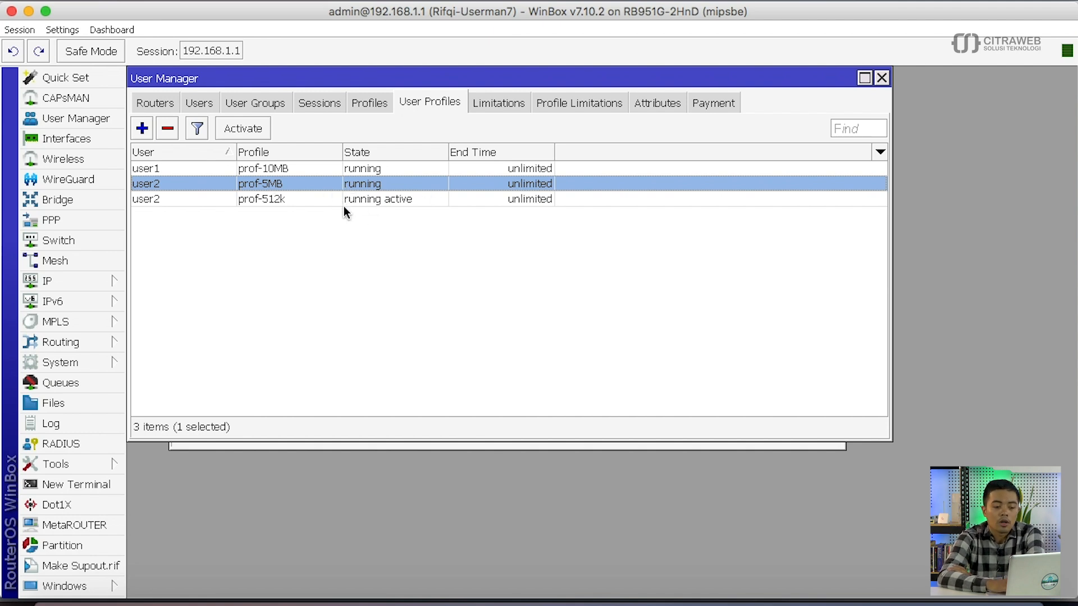
click(322, 200)
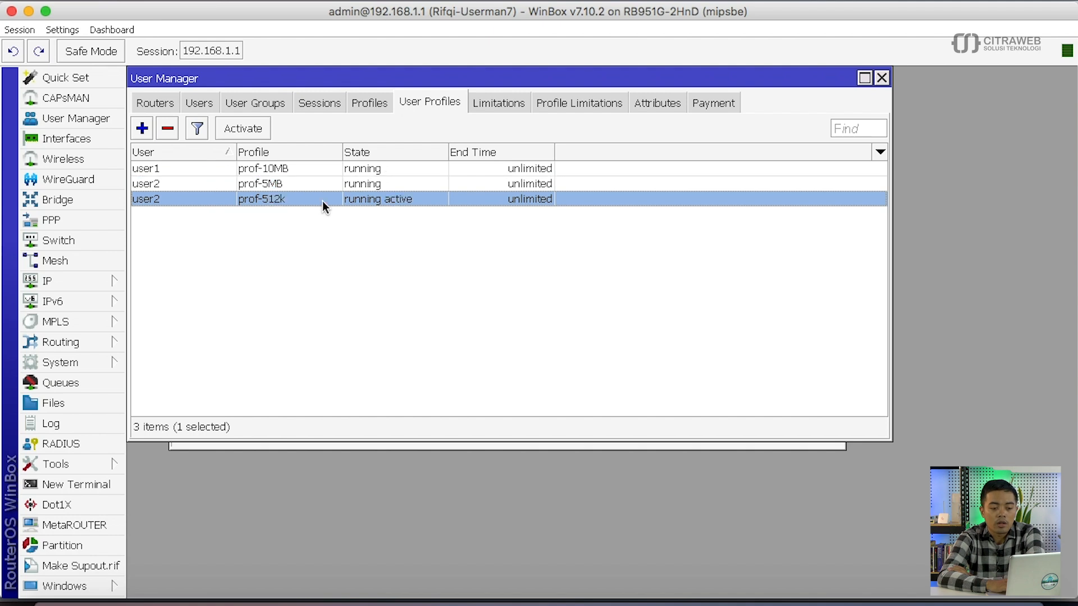
click(101, 384)
click(426, 191)
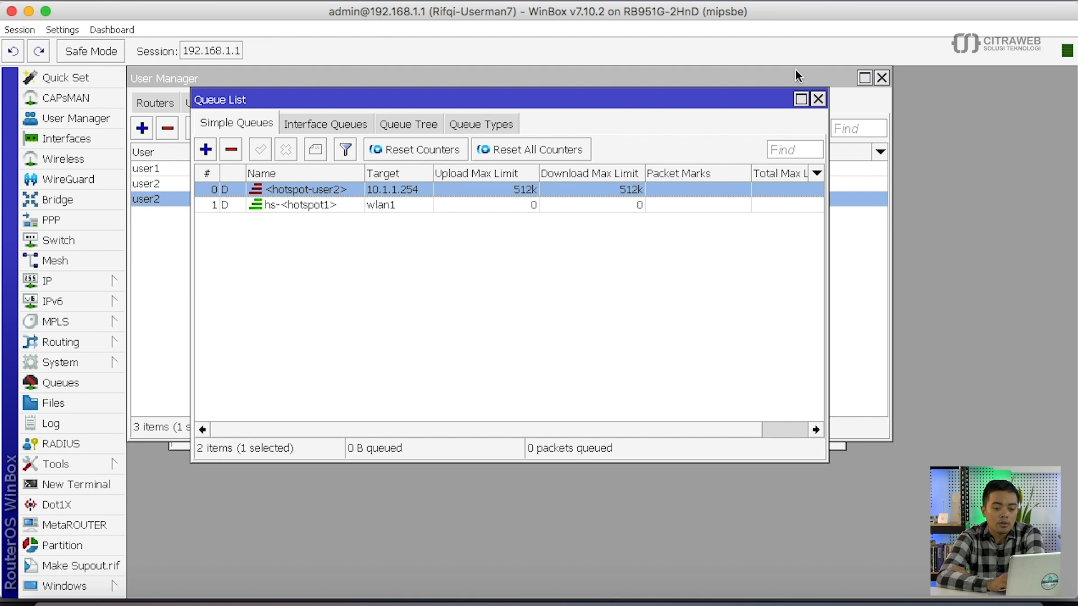
- Close the Queue List and select user2's prof-5MB row in User Profiles
click(818, 99)
click(462, 184)
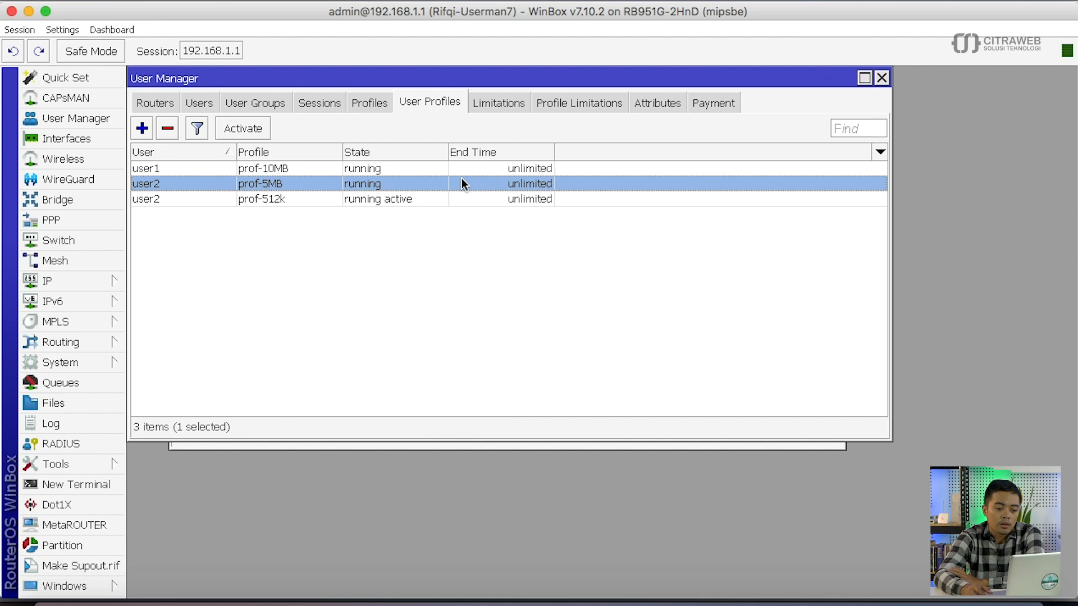
- Open limit-kuota-5MB from the Limitations list and inspect its download and transfer limits
click(494, 102)
double_click(359, 181)
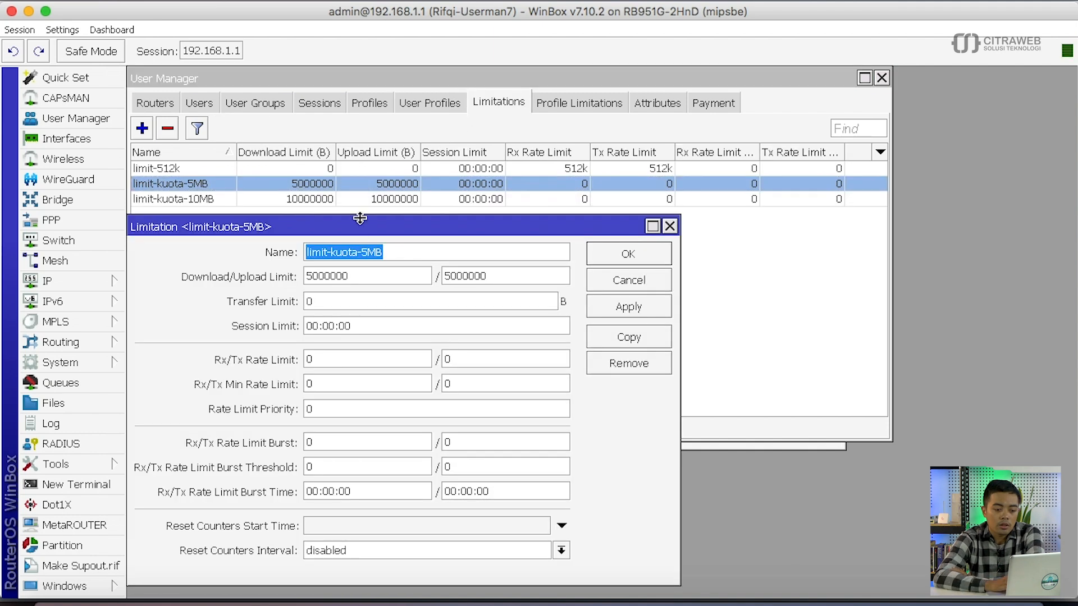
click(360, 279)
click(360, 280)
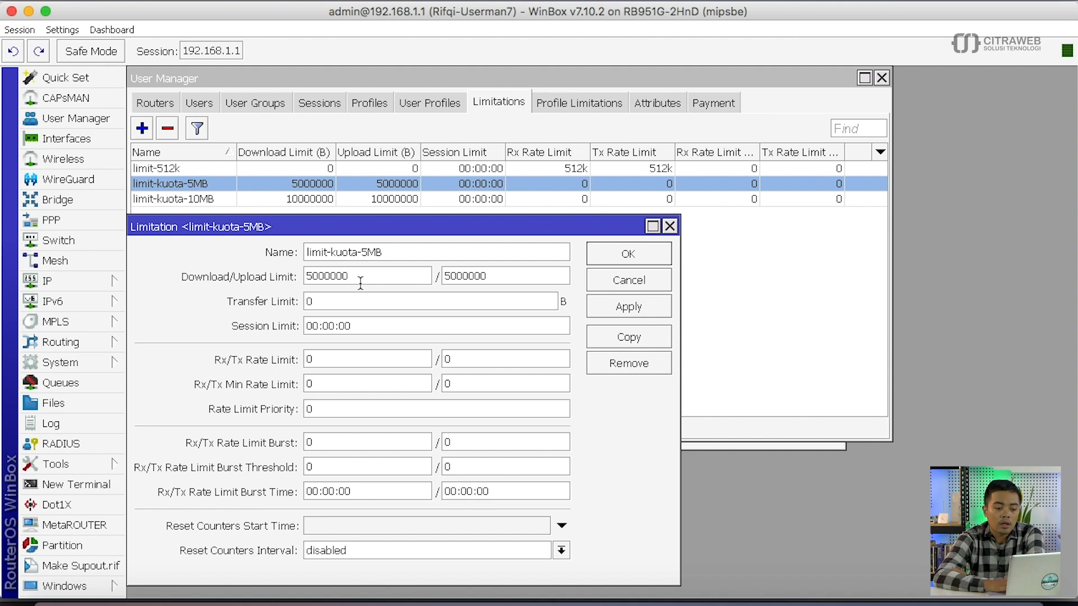
click(550, 302)
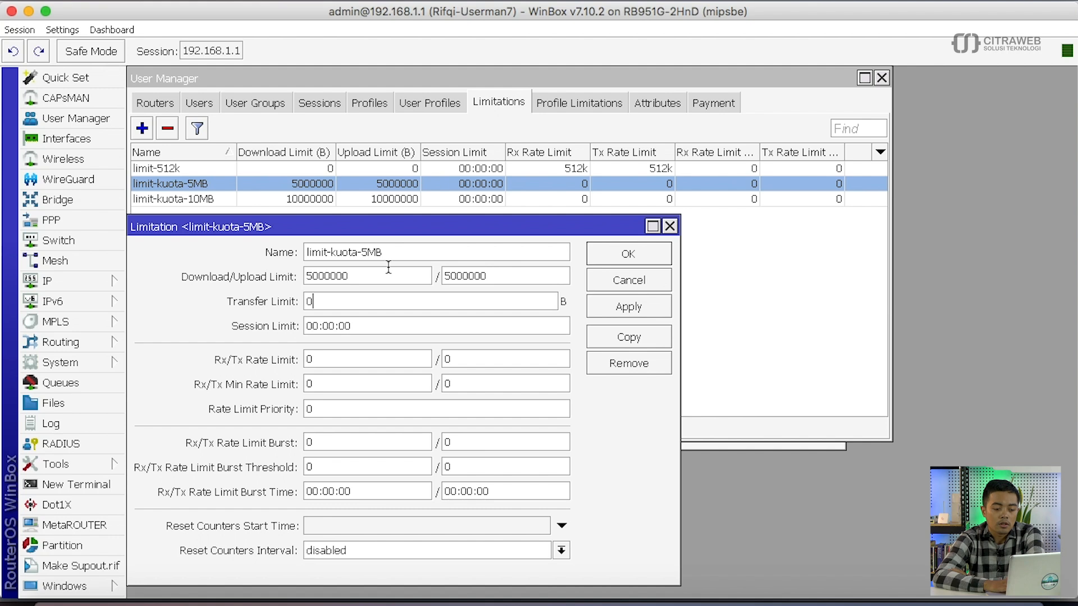
- Try setting the Rx and Tx rate limits to 1M
double_click(327, 358)
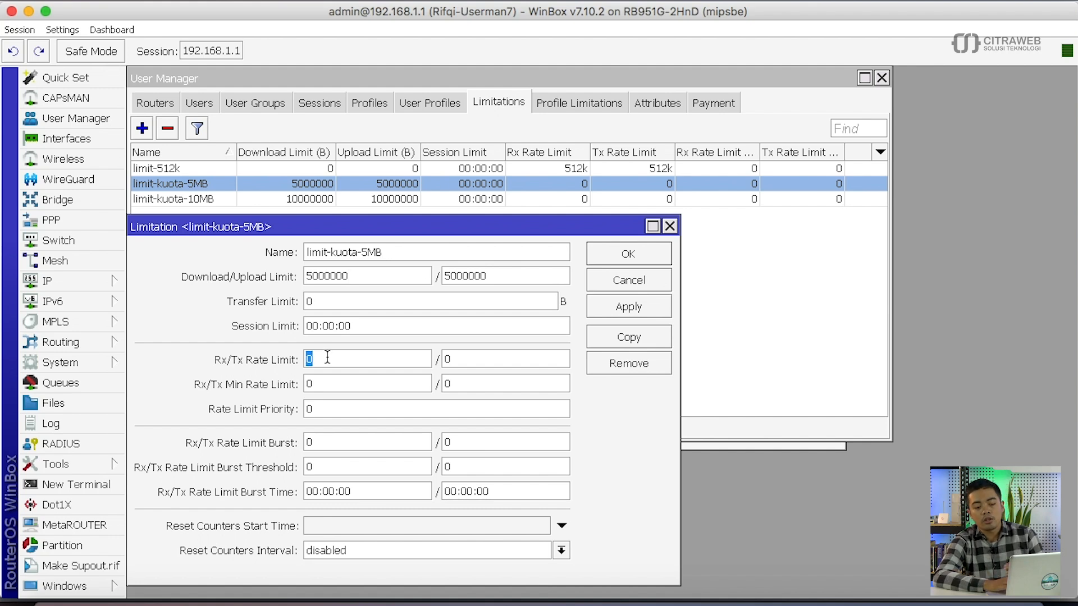
text(1M)
key(Tab)
text(1M)
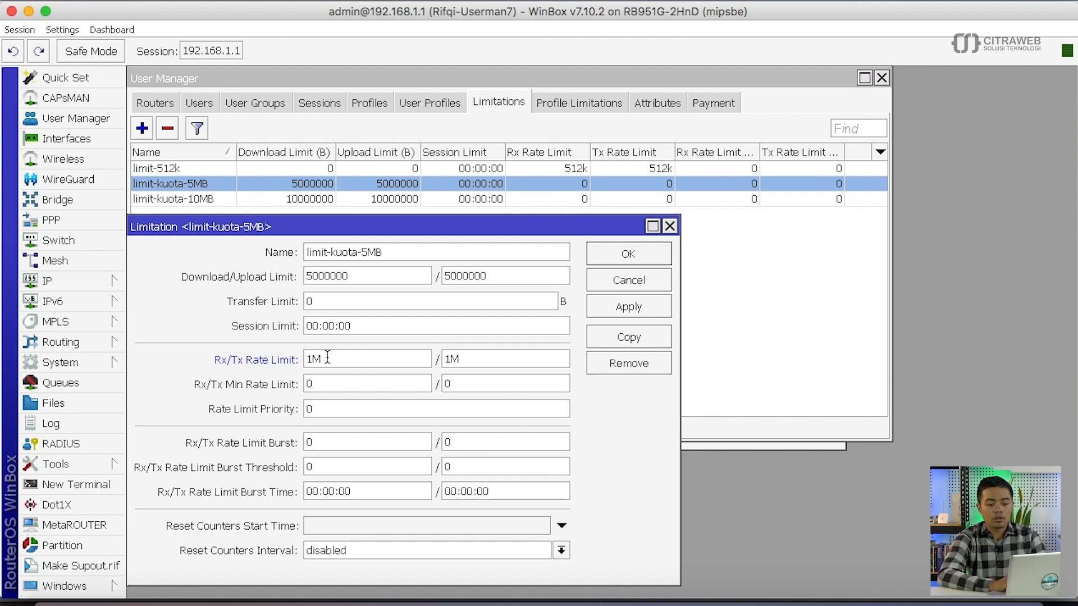
double_click(340, 358)
double_click(367, 274)
text(5GB)
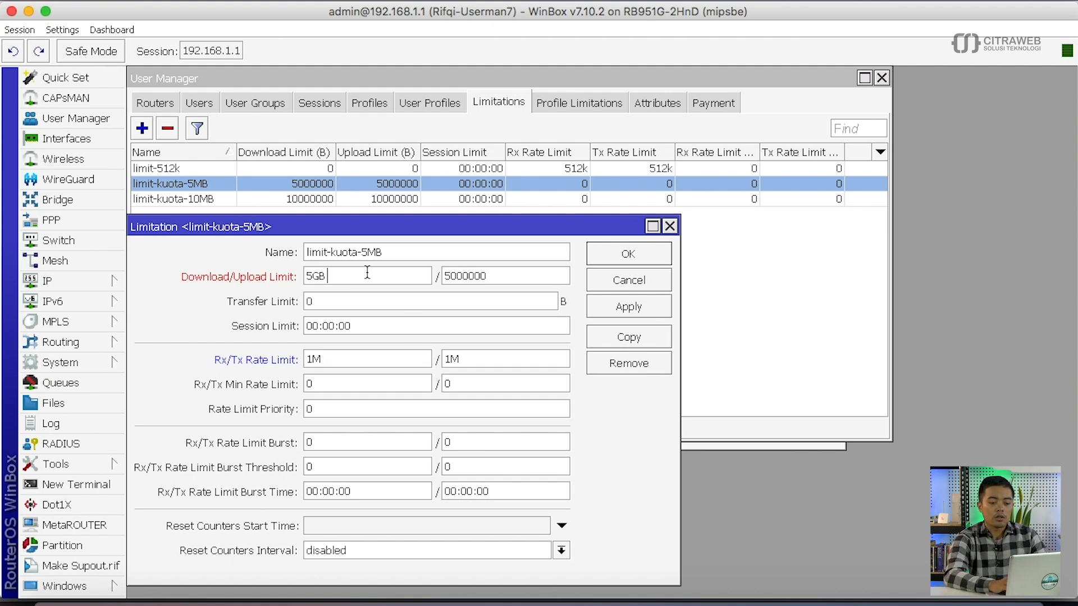
double_click(367, 274)
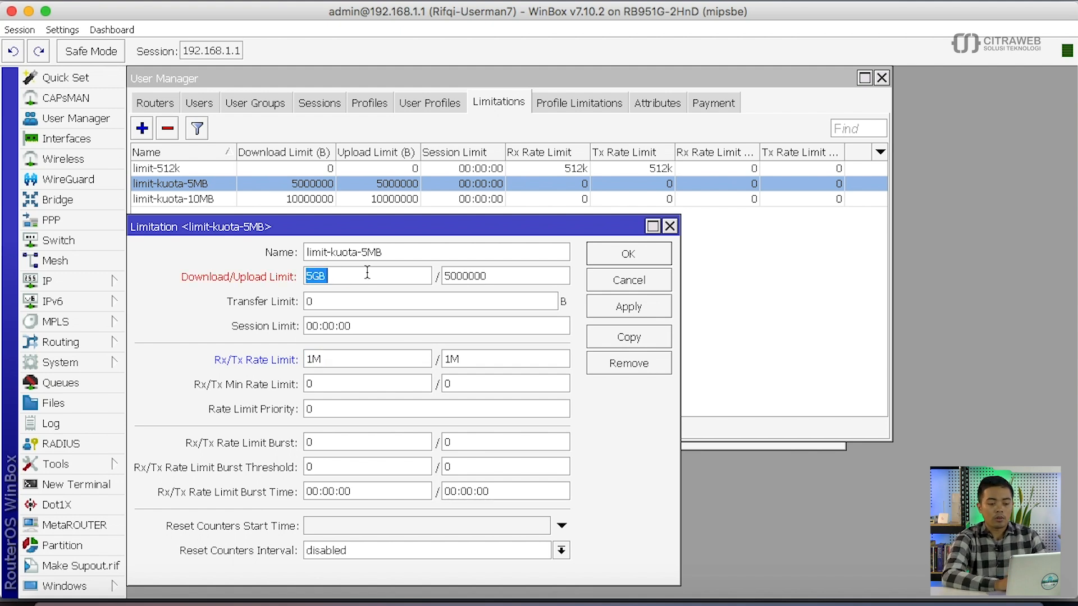
click(367, 274)
double_click(367, 274)
text(5)
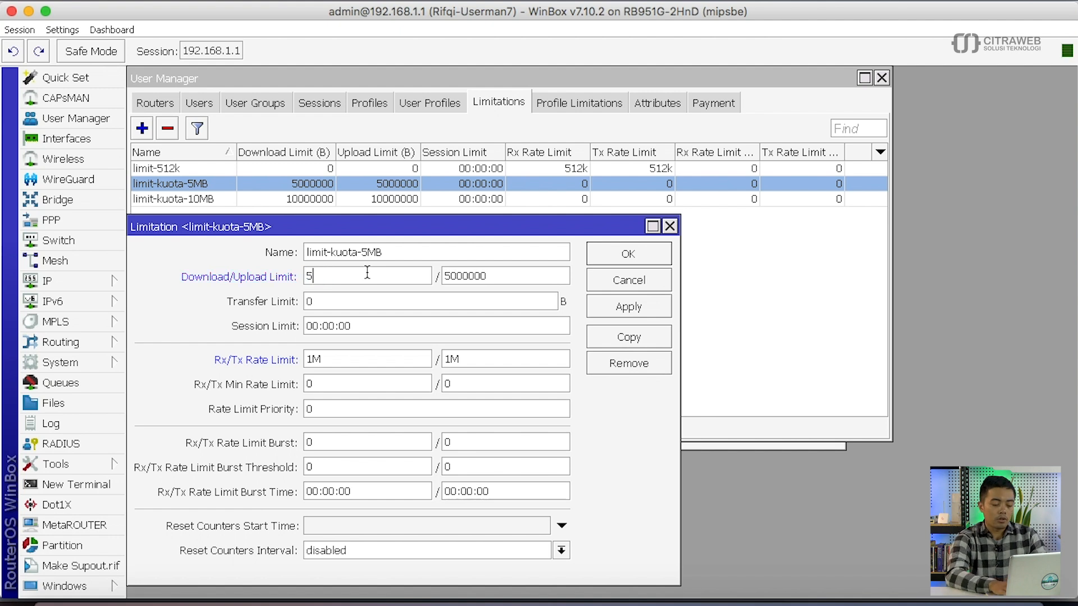
text(000000000)
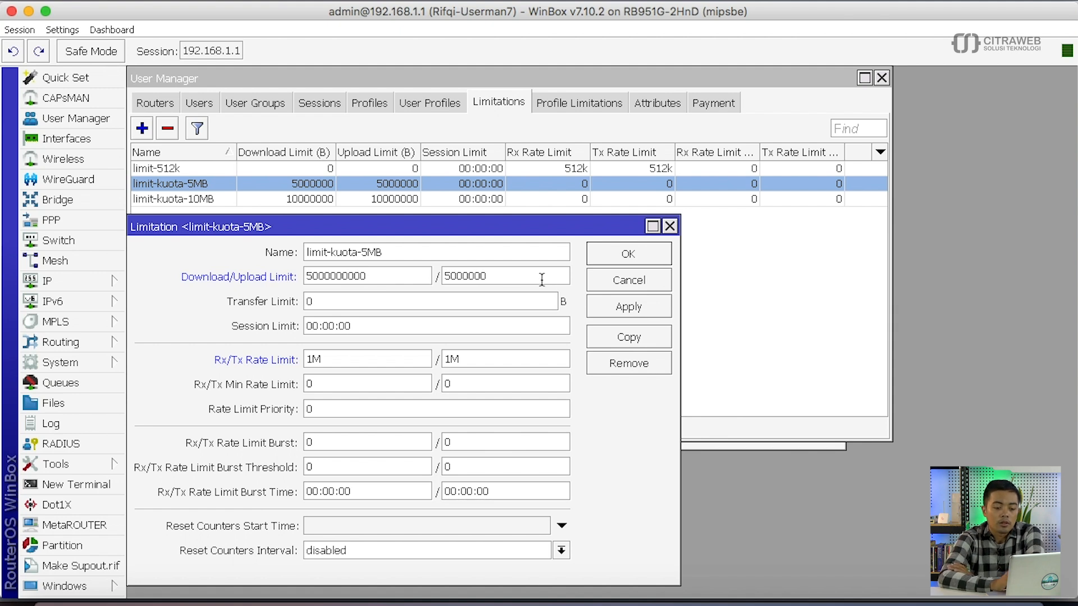
click(602, 280)
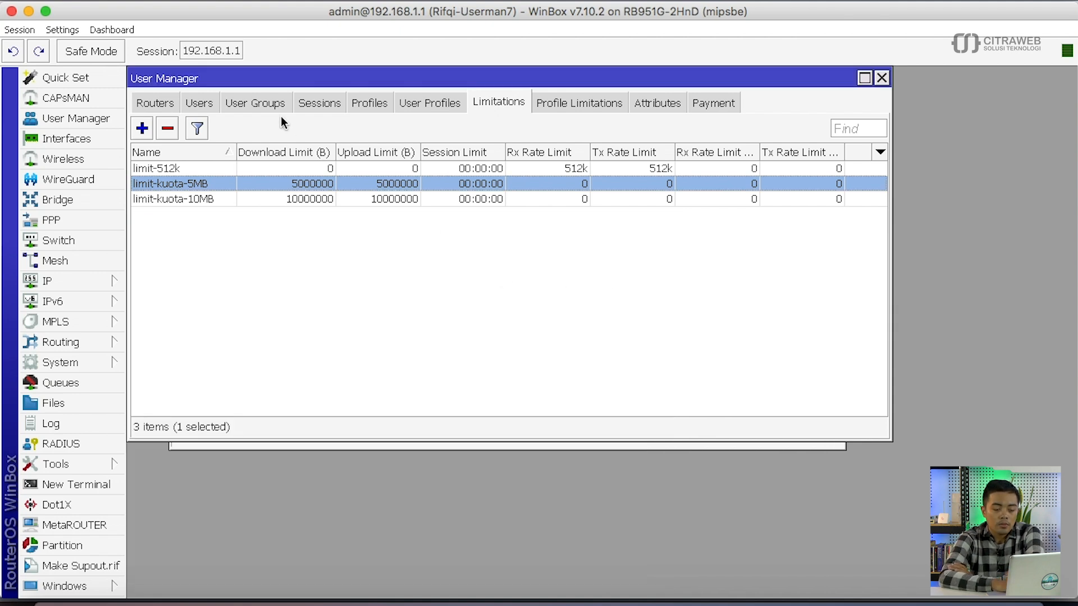
- Browse the Groups and Users lists, deselecting user2, then return to User Profiles
click(267, 100)
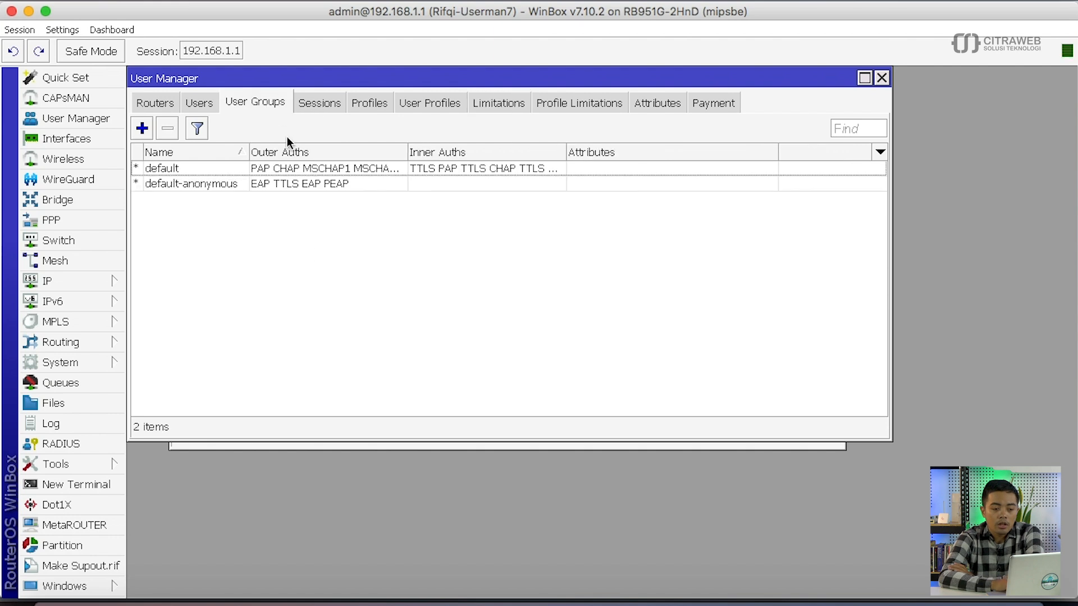
click(204, 104)
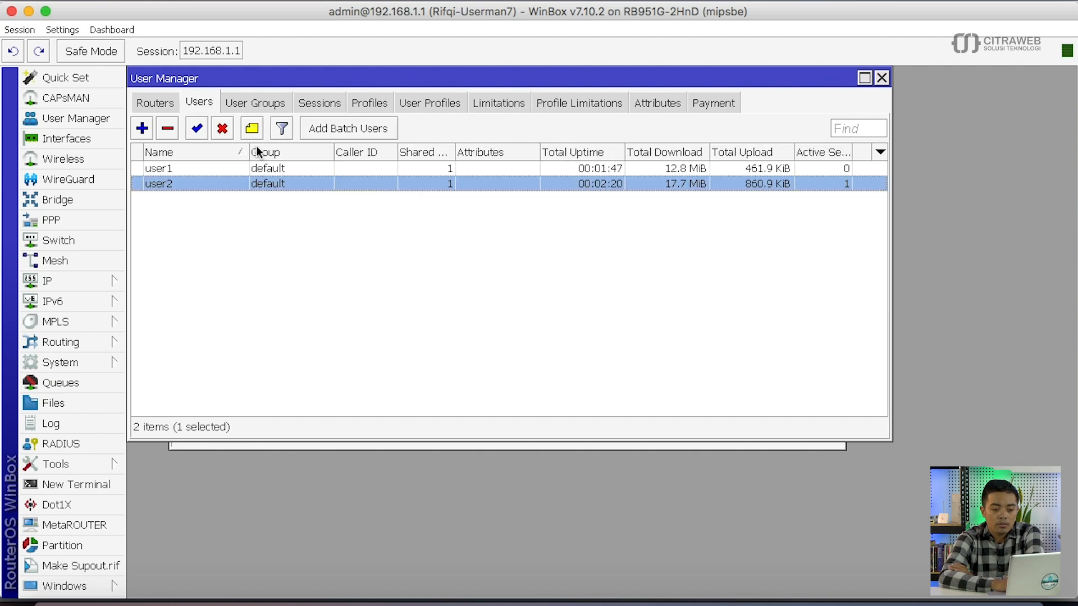
click(312, 248)
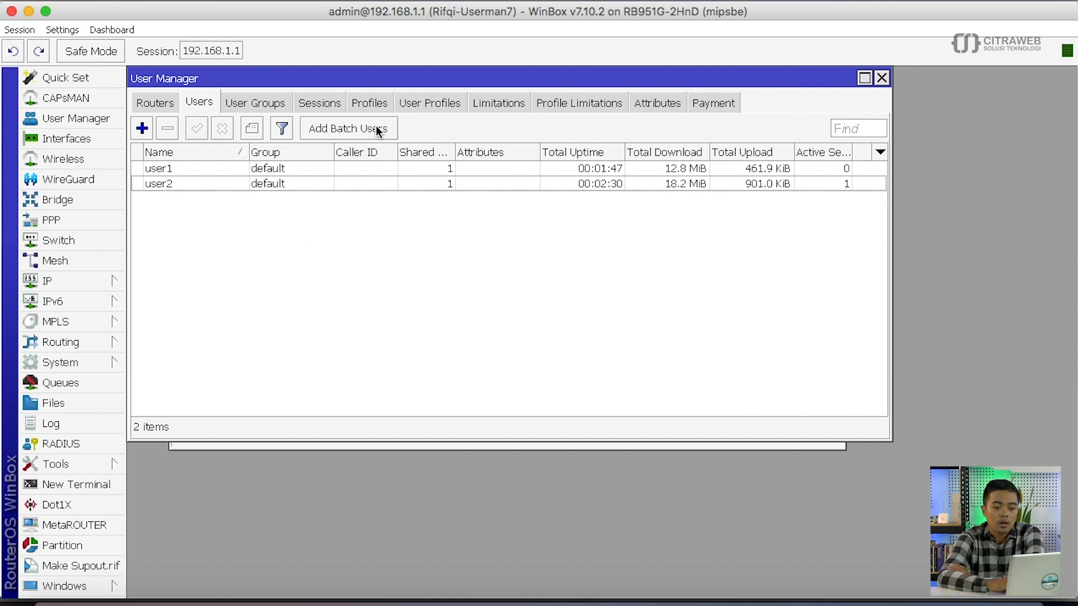
click(397, 101)
click(201, 214)
- Add another prof-10MB profile assignment for user1
click(142, 134)
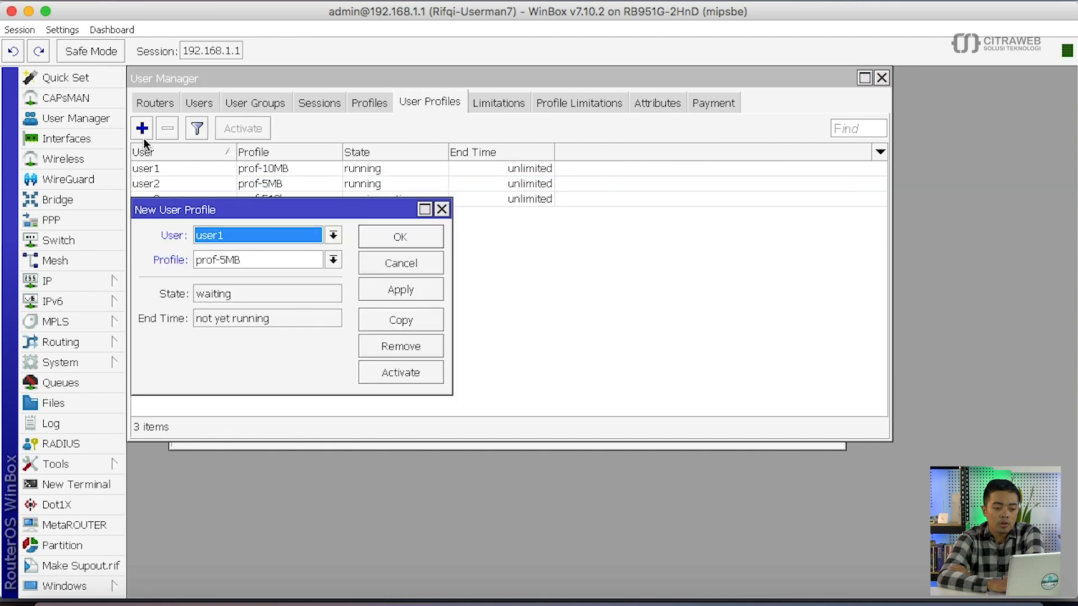
click(238, 240)
click(247, 255)
click(249, 261)
click(239, 290)
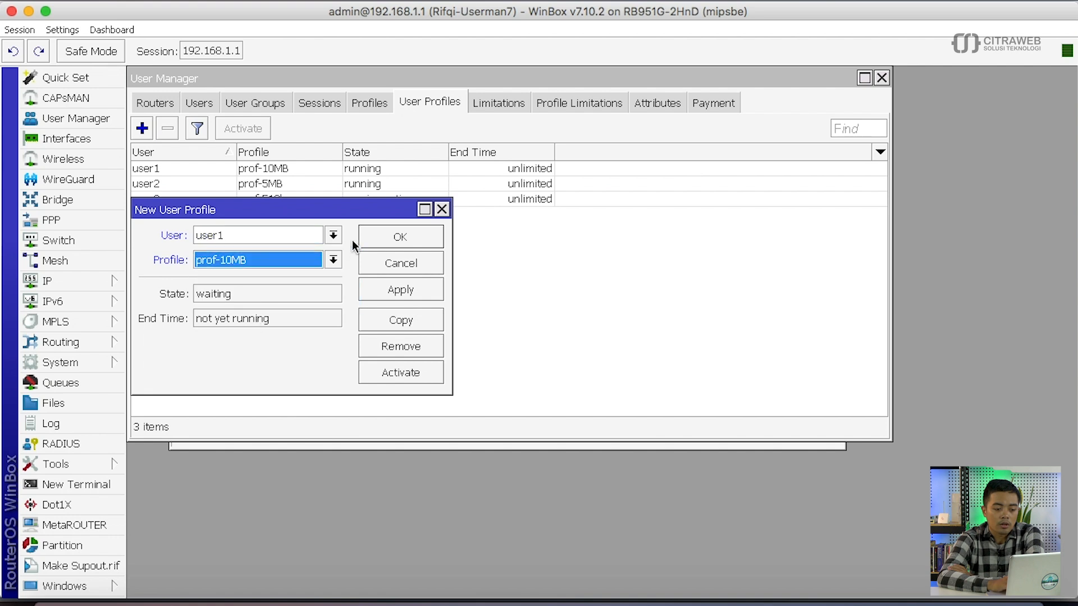
click(383, 238)
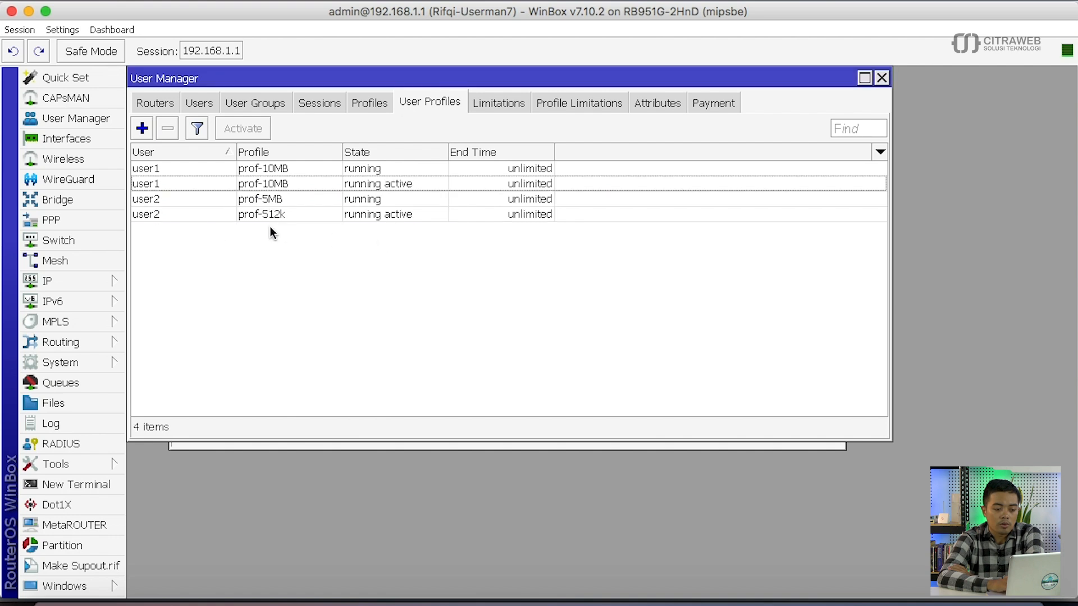
click(230, 184)
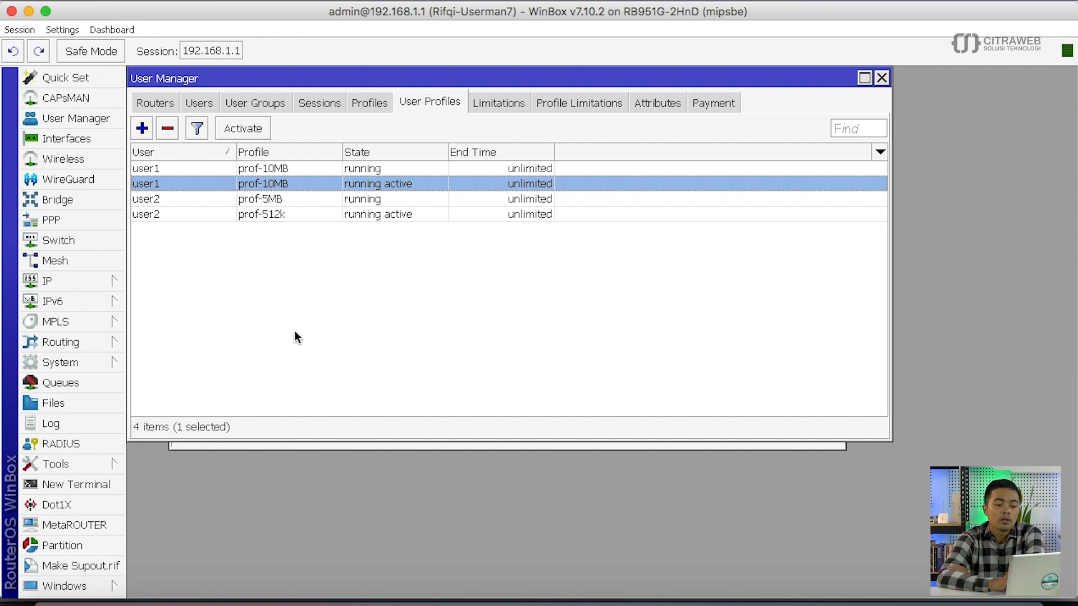
- Add a prof-512k profile assignment for user1
click(144, 128)
click(229, 237)
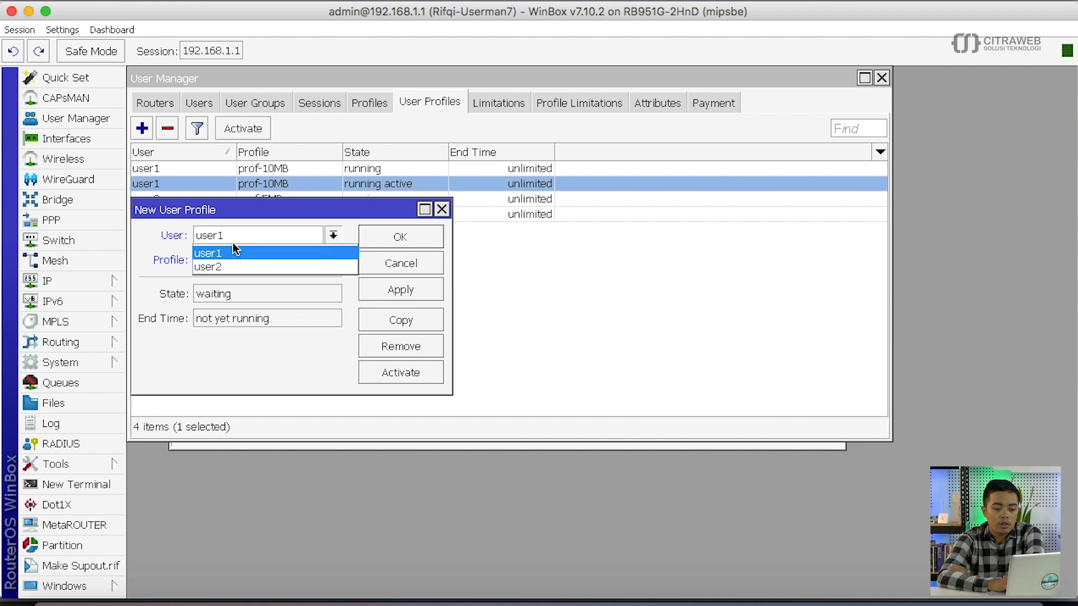
click(233, 244)
click(258, 257)
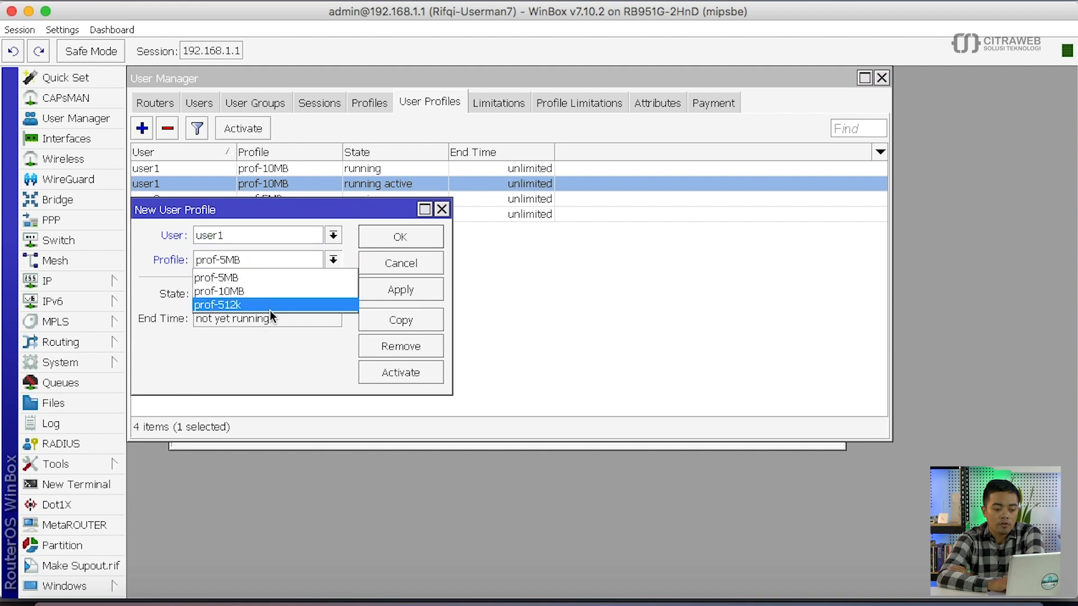
click(271, 307)
click(412, 241)
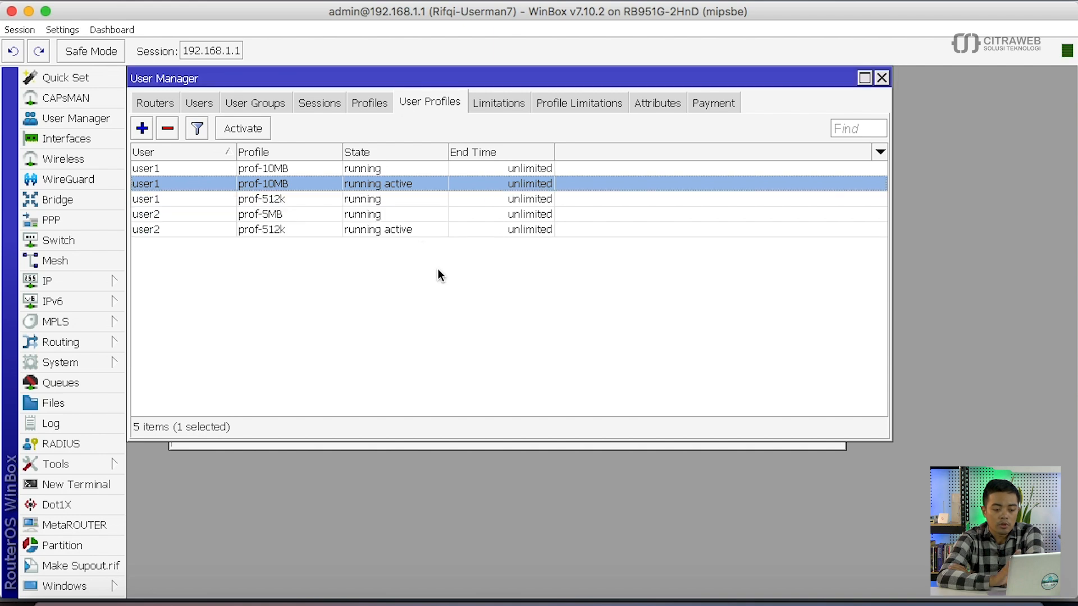